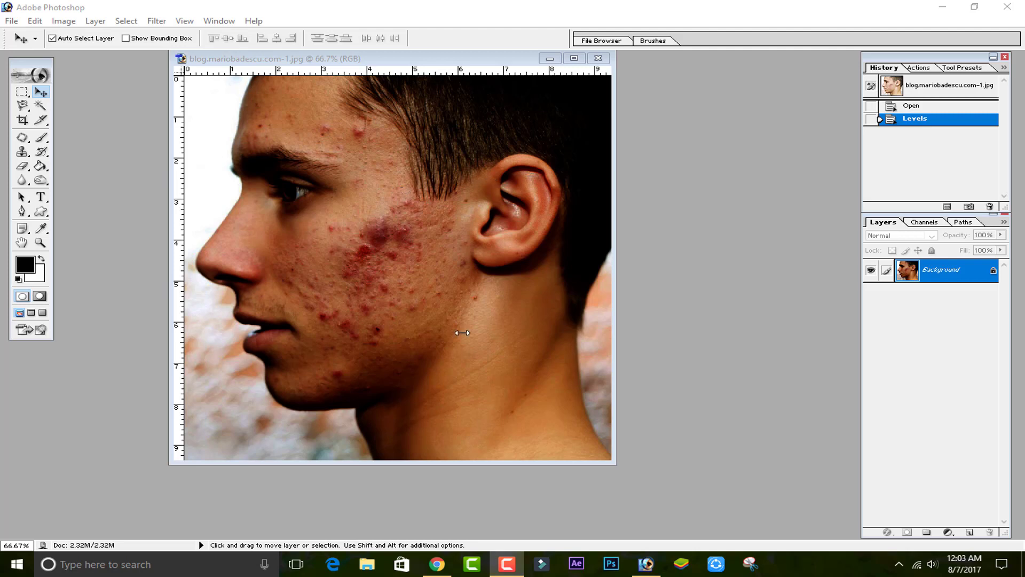
click(437, 563)
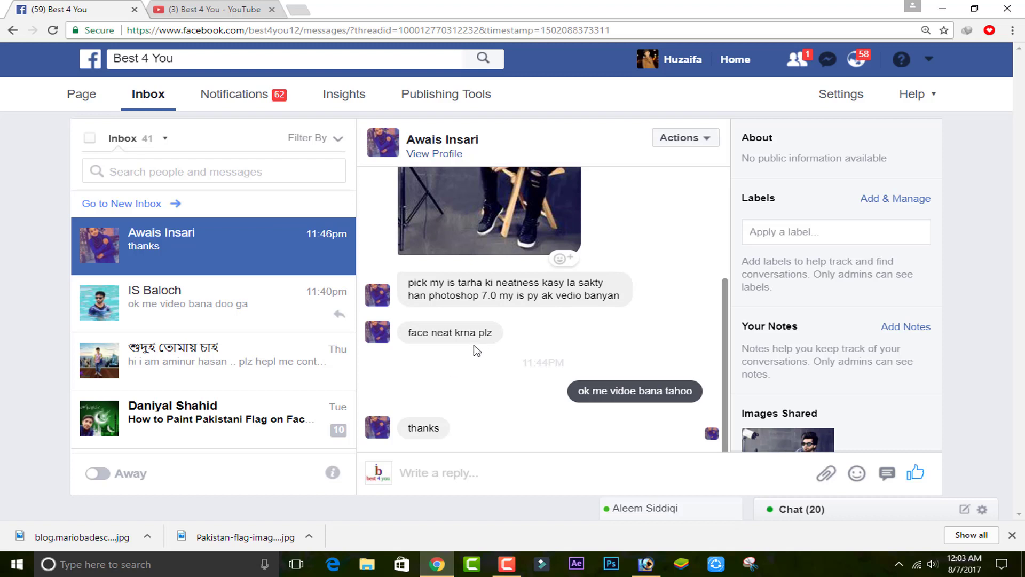
click(235, 6)
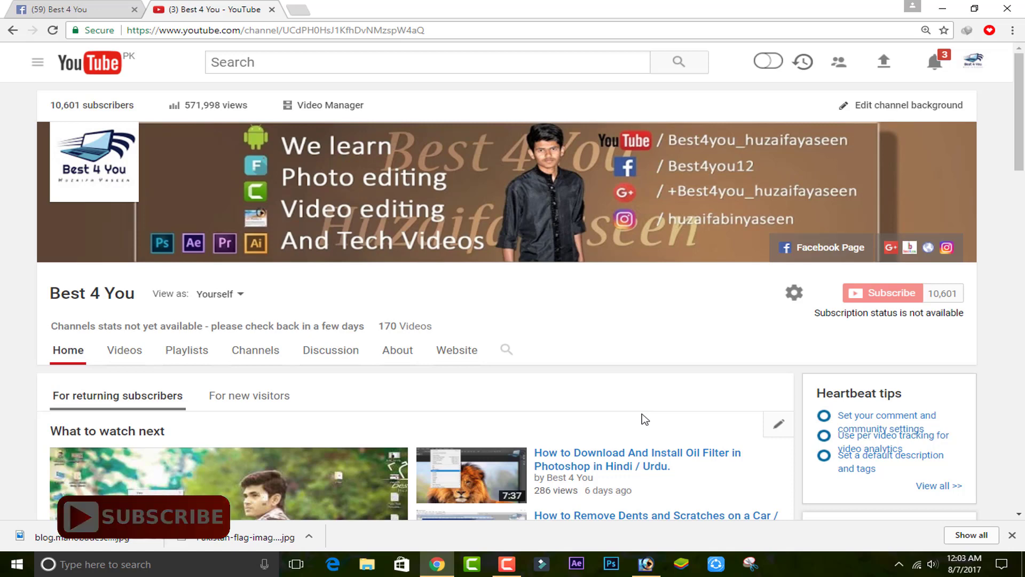
scroll(662, 395, down, 1)
scroll(662, 395, down, 1)
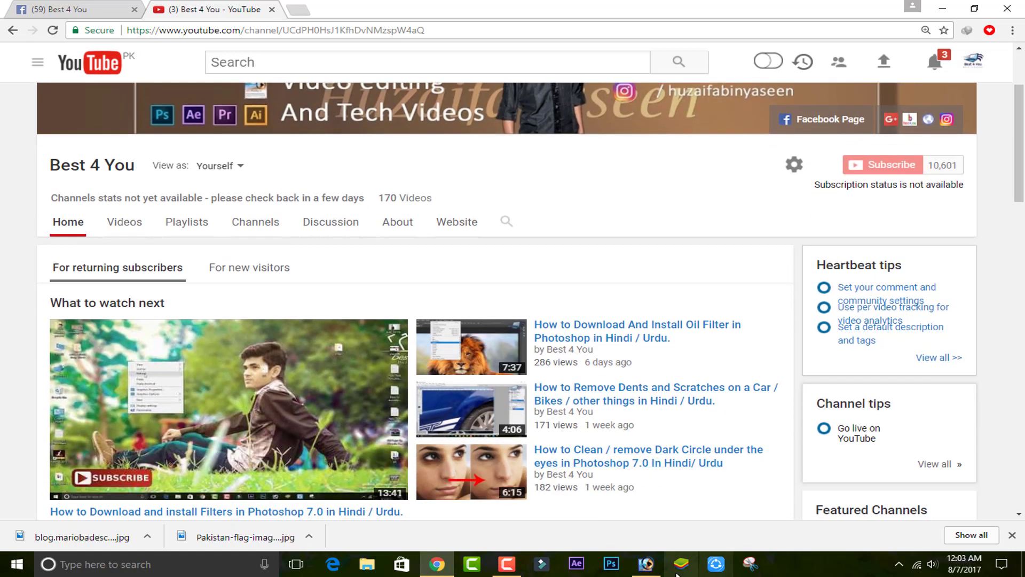
click(647, 563)
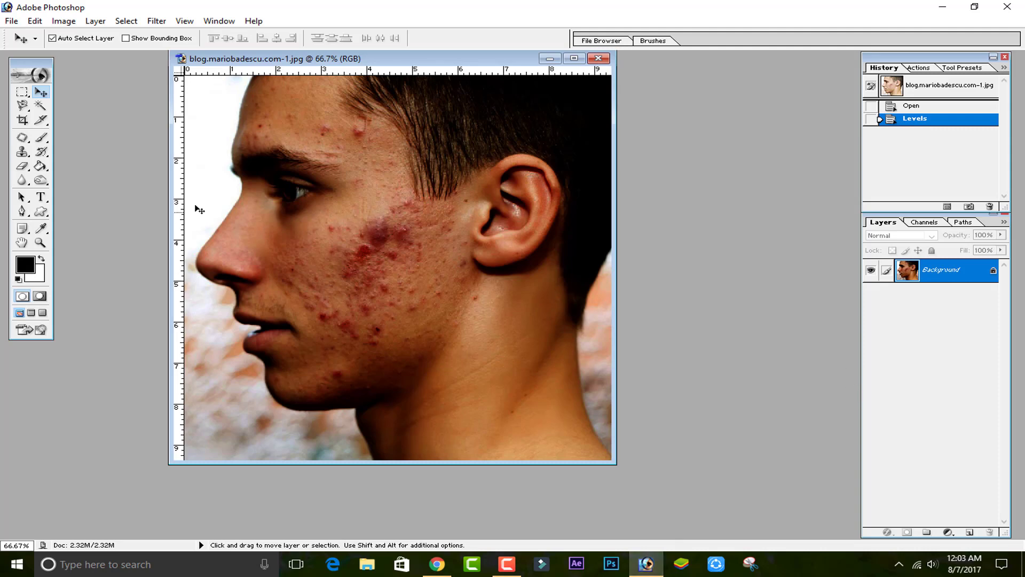
Maximize the portrait's document window and select the Magnetic Lasso.
drag(295, 57, 304, 74)
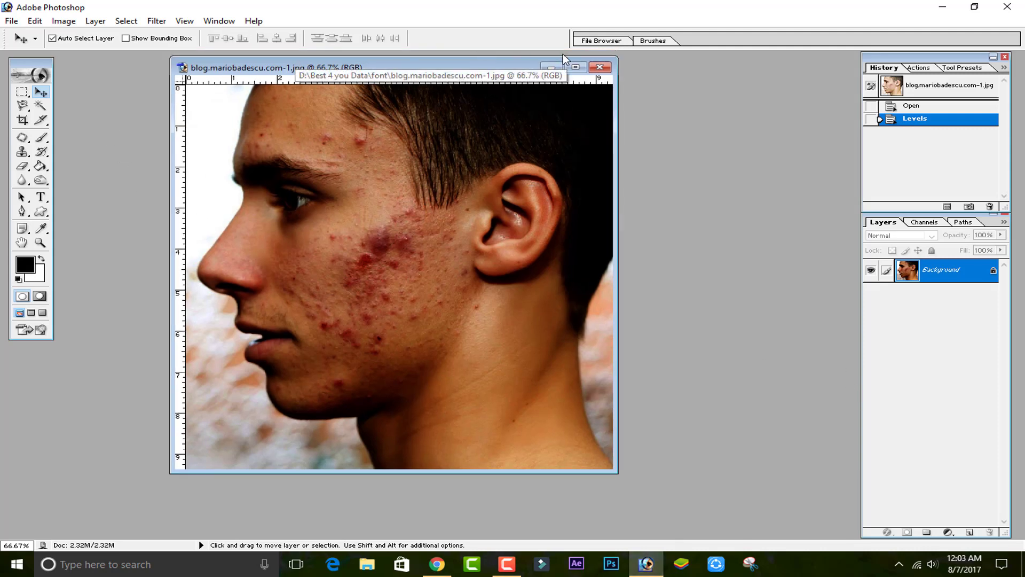
click(578, 72)
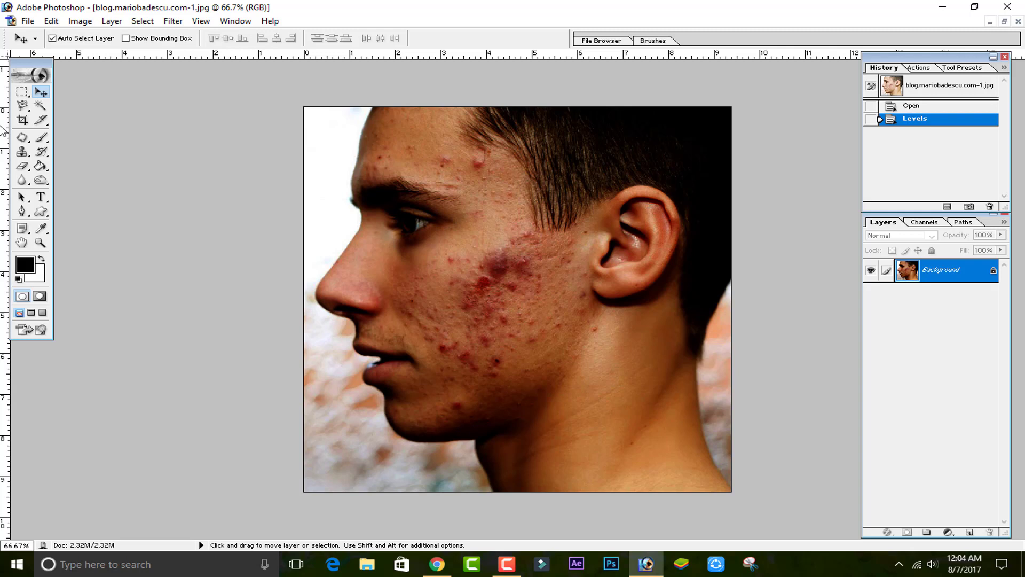
click(25, 109)
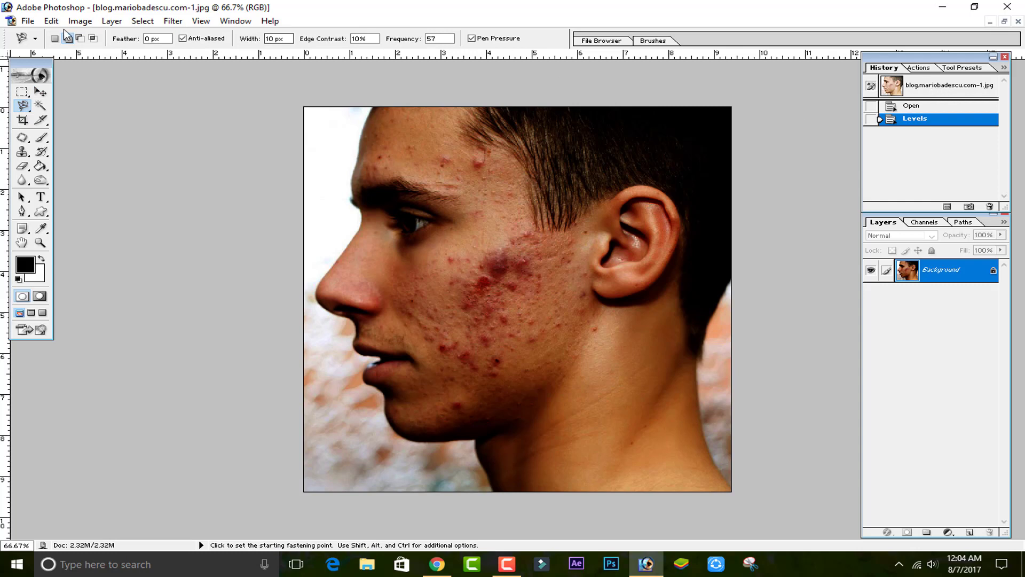
Trial a Levels midtone brightening, cancel it, and begin tracing the neck outline.
click(81, 22)
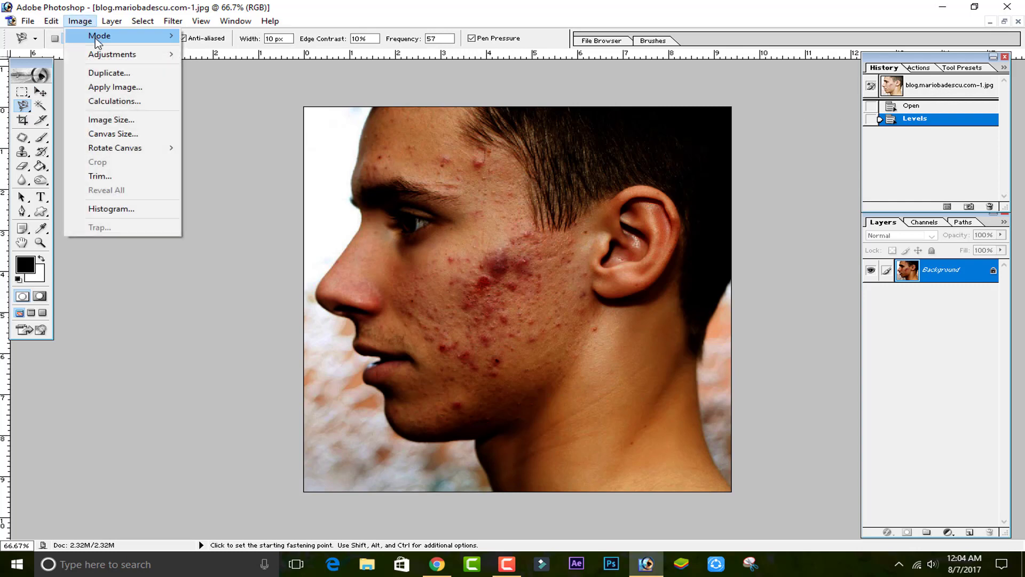
mouse_move(113, 54)
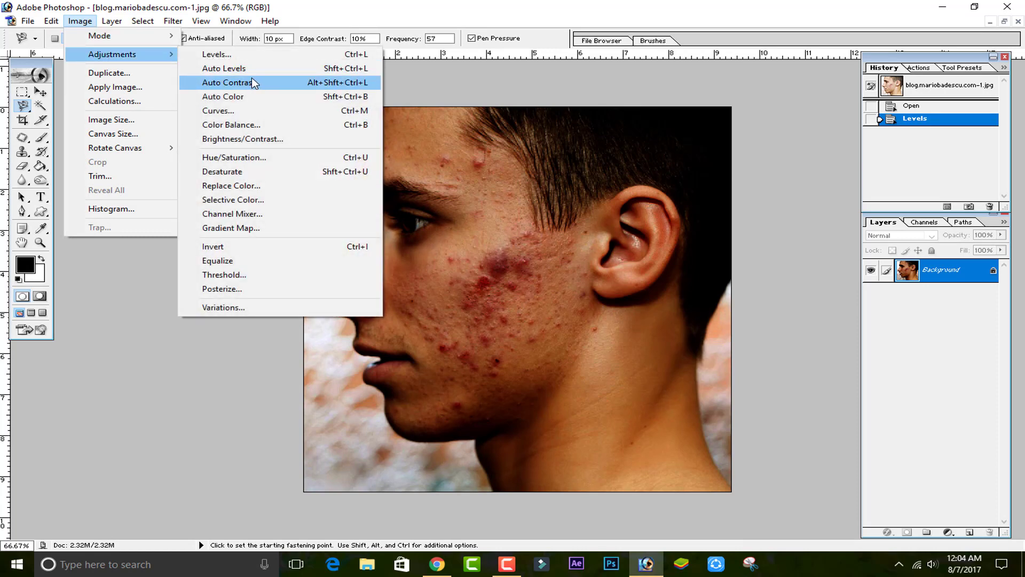
click(262, 55)
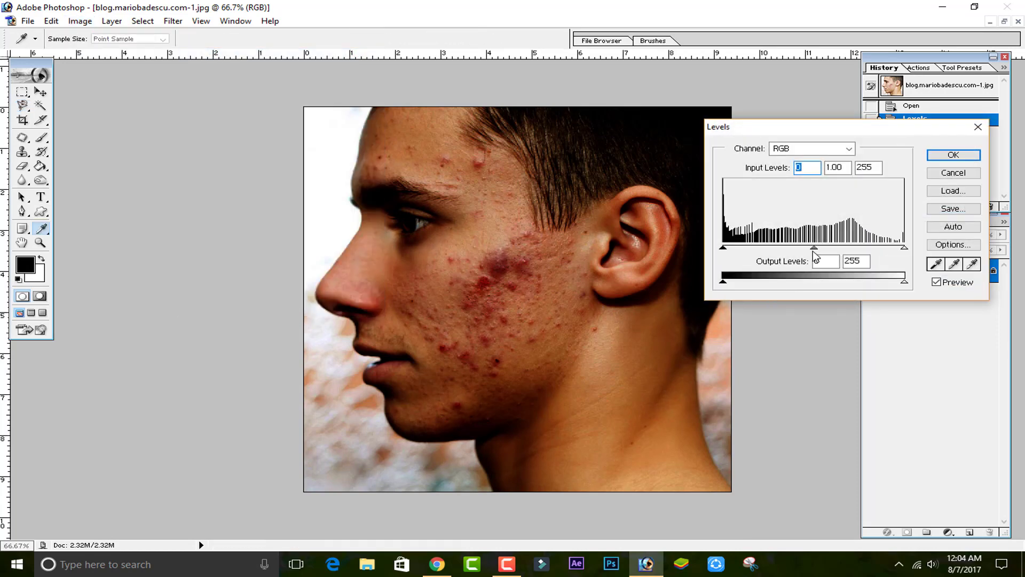
drag(814, 249, 745, 249)
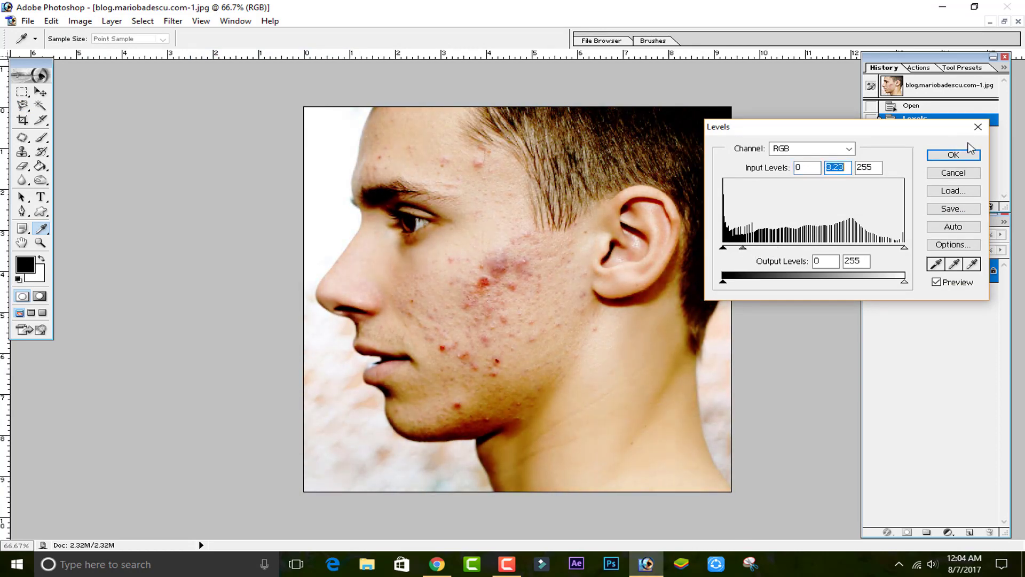
click(954, 174)
key(l)
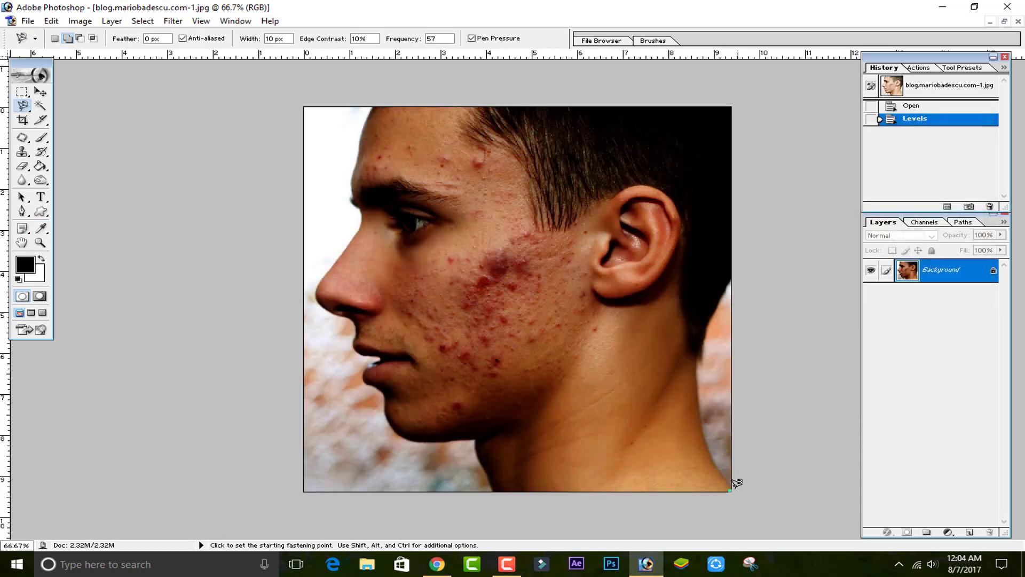
click(729, 487)
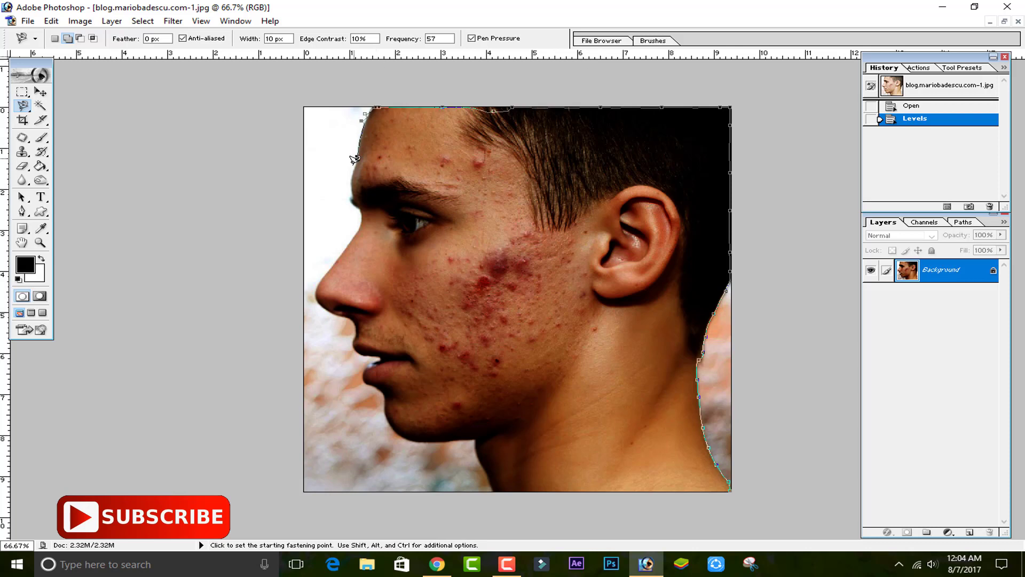
Select the man's head, neck and hair with Magnetic and Polygonal Lasso.
double_click(507, 496)
click(24, 105)
click(88, 118)
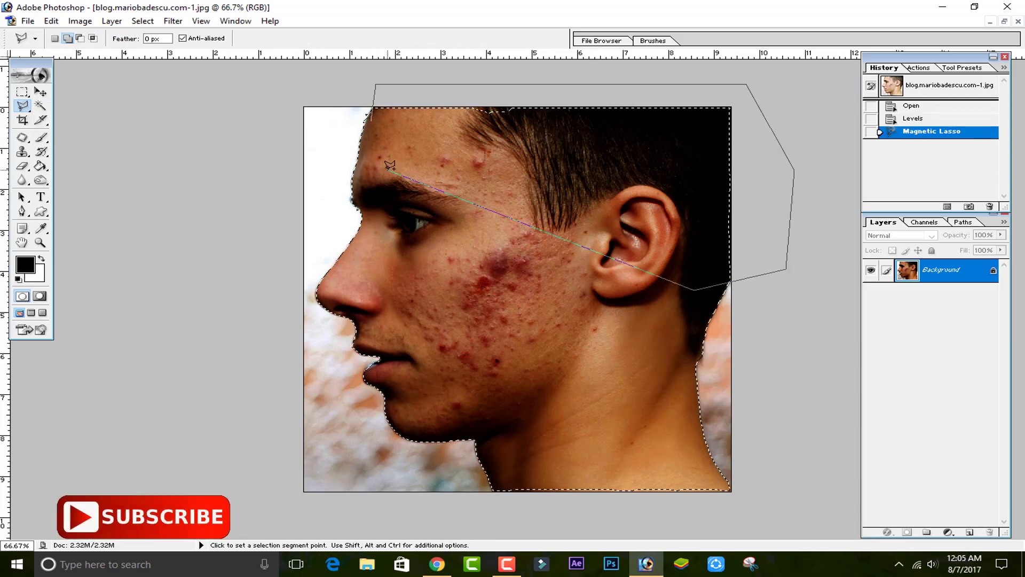
double_click(740, 490)
double_click(403, 75)
click(741, 354)
click(279, 423)
key(v)
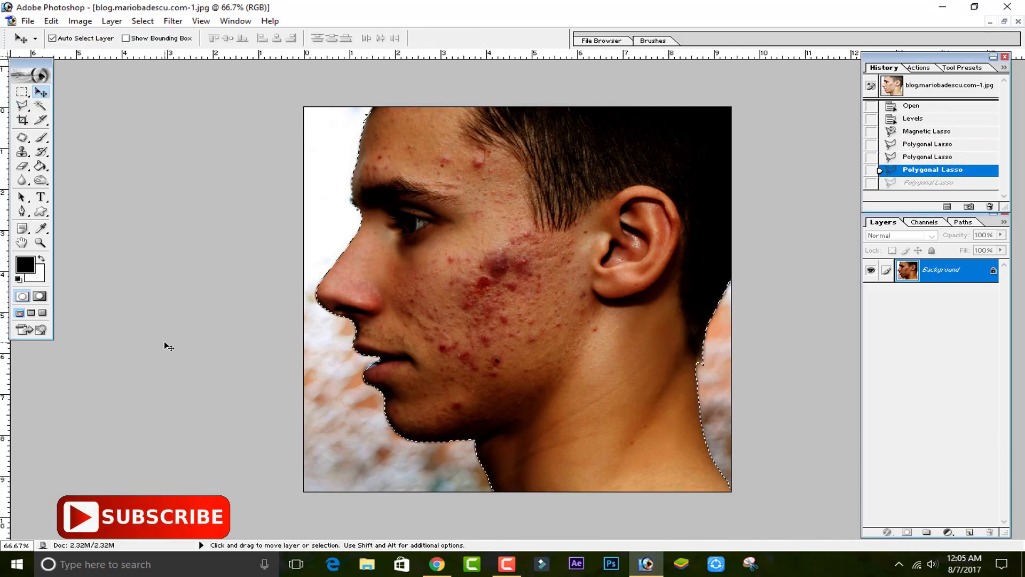
Copy the selection to a new layer, check it without the Background, and name it 'man'.
key(ctrl+j)
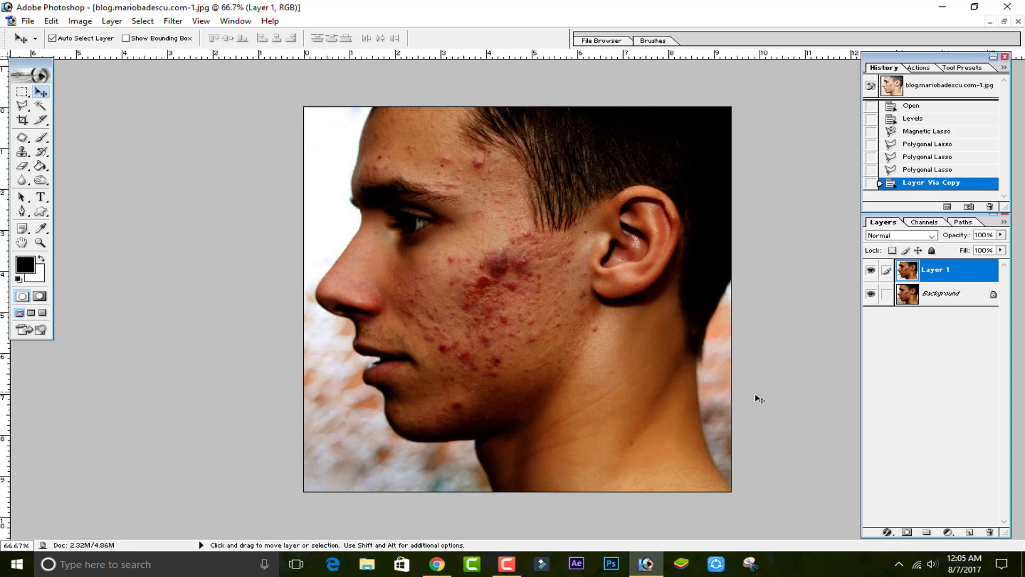
click(871, 294)
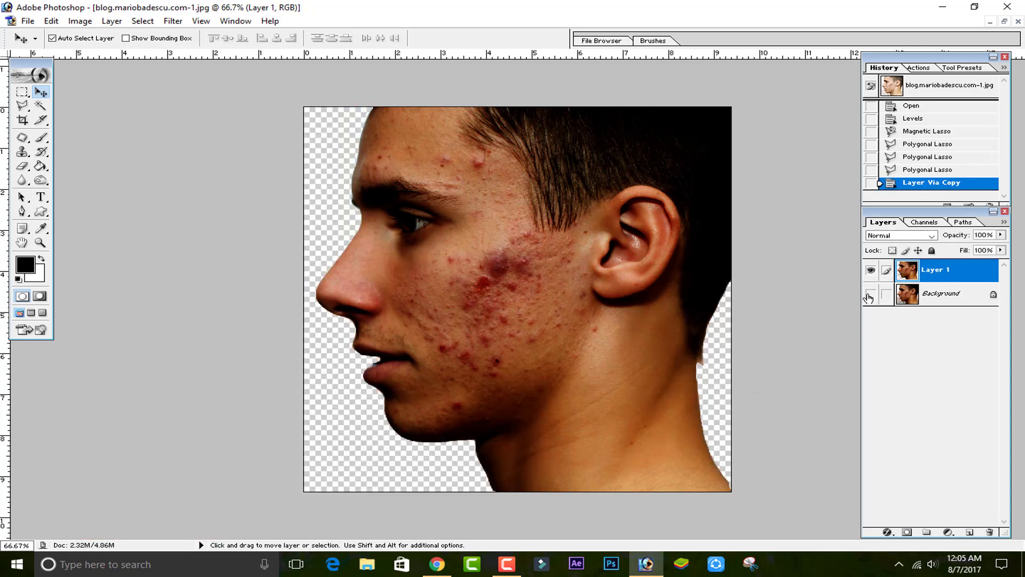
click(870, 295)
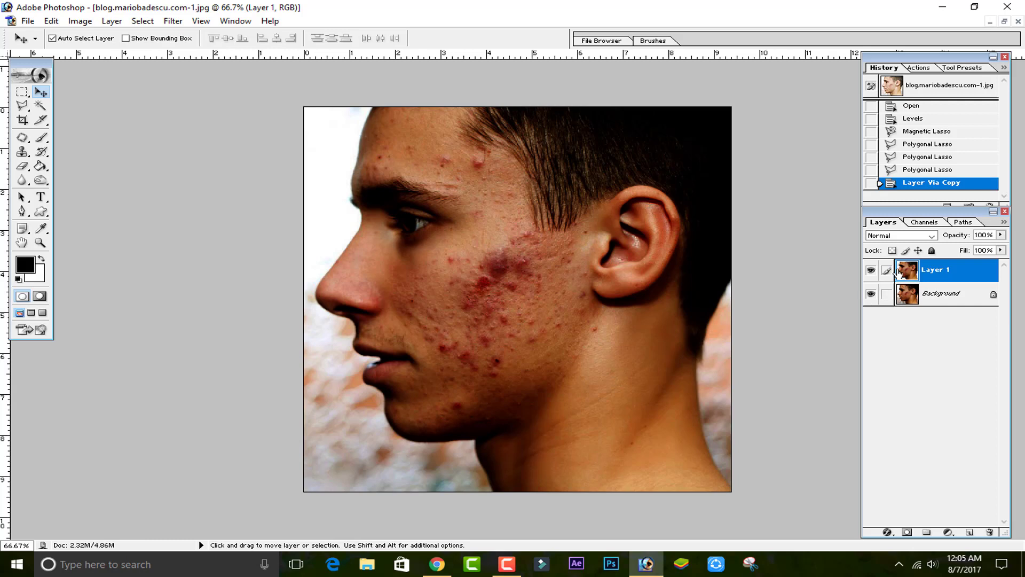
double_click(931, 271)
text(man)
key(Return)
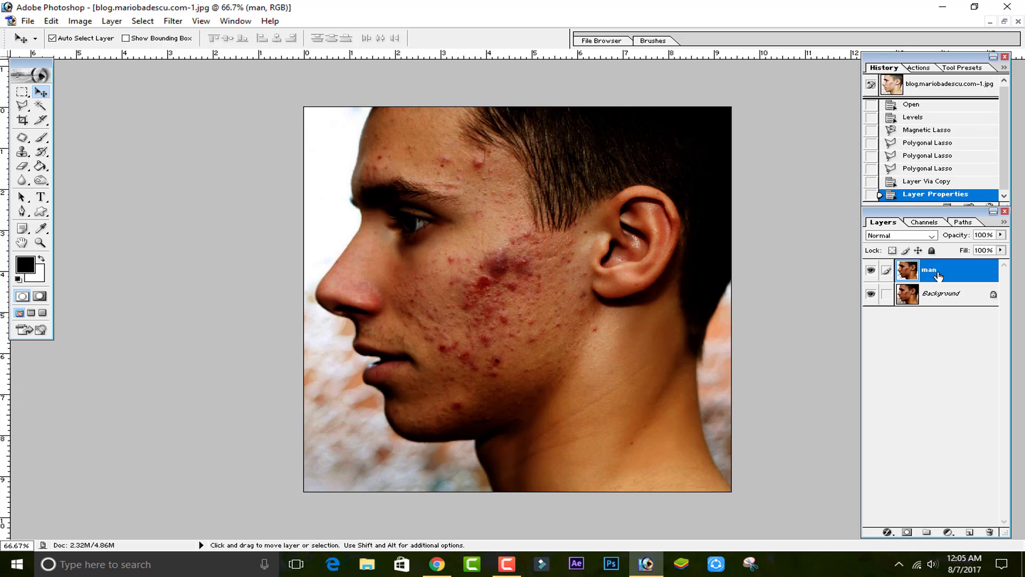
Lighten the man layer's midtones with Levels and compare against the original.
click(80, 21)
mouse_move(112, 54)
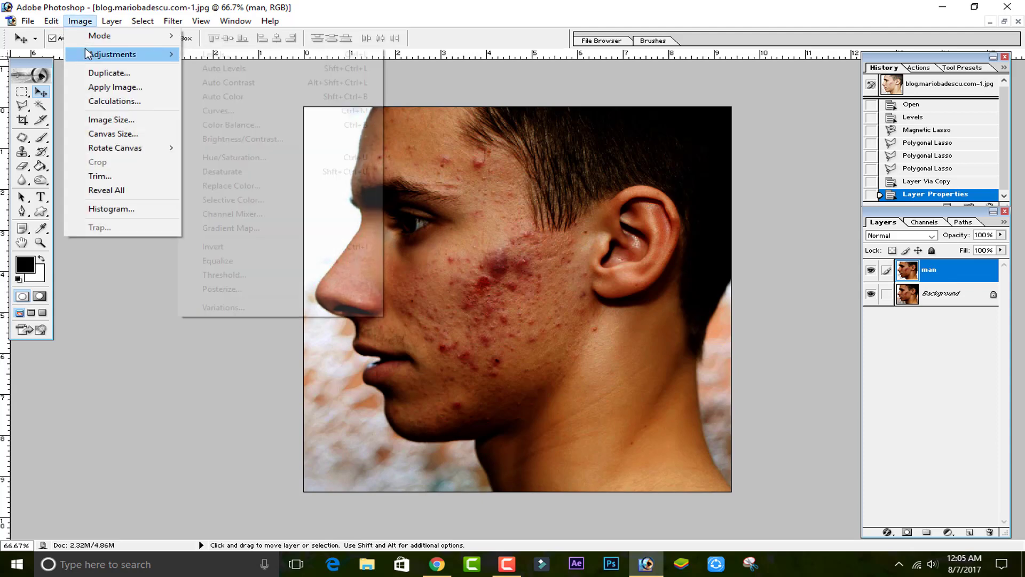
click(234, 56)
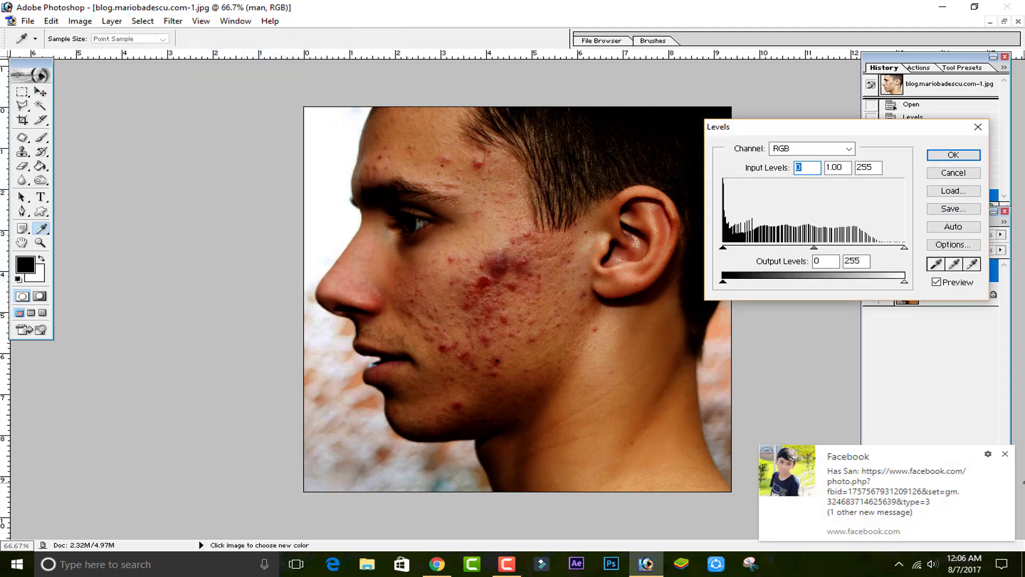
mouse_move(814, 248)
mouse_down()
mouse_move(740, 243)
mouse_move(788, 250)
mouse_move(745, 249)
mouse_move(761, 251)
mouse_up()
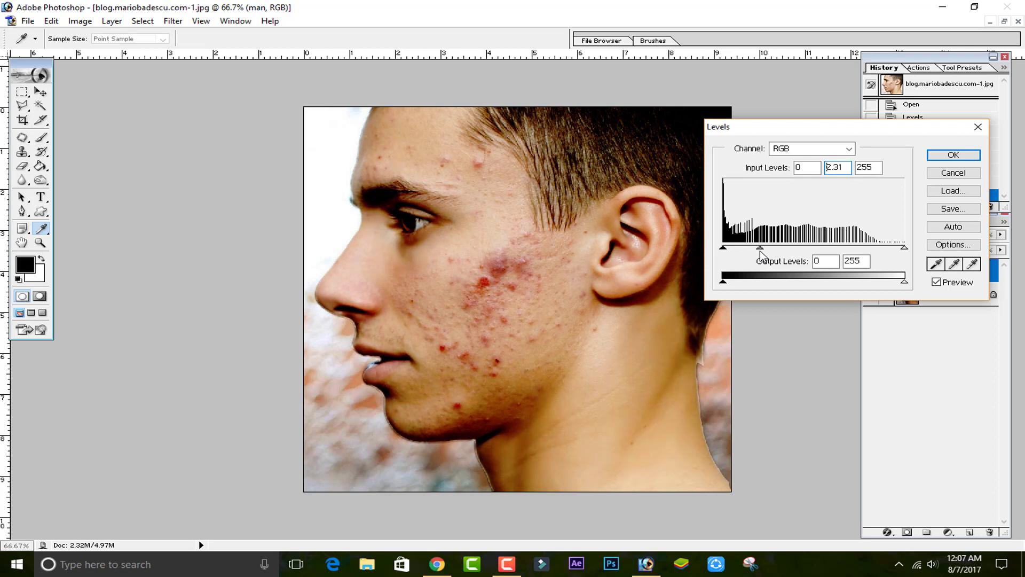
click(949, 156)
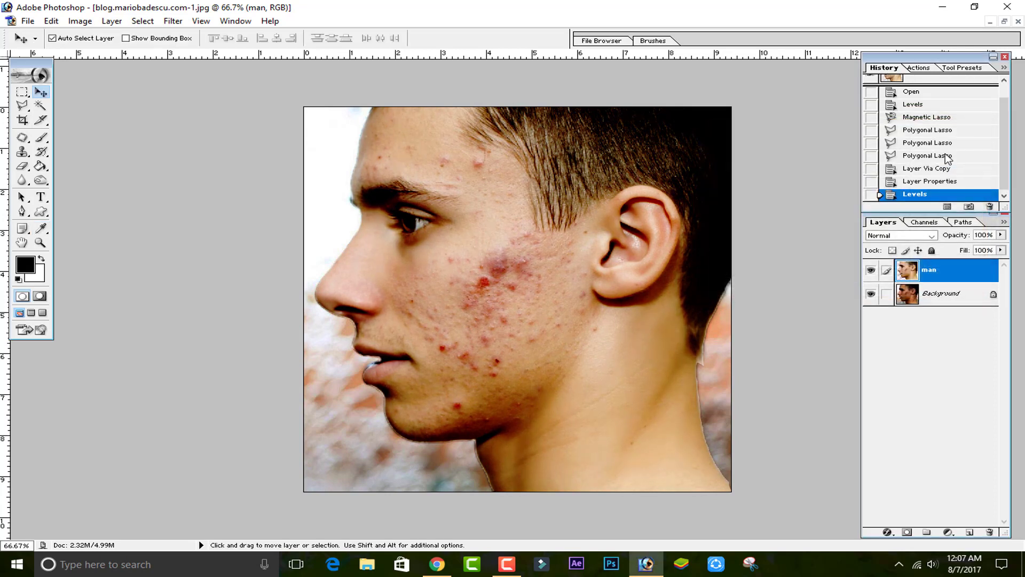
click(871, 271)
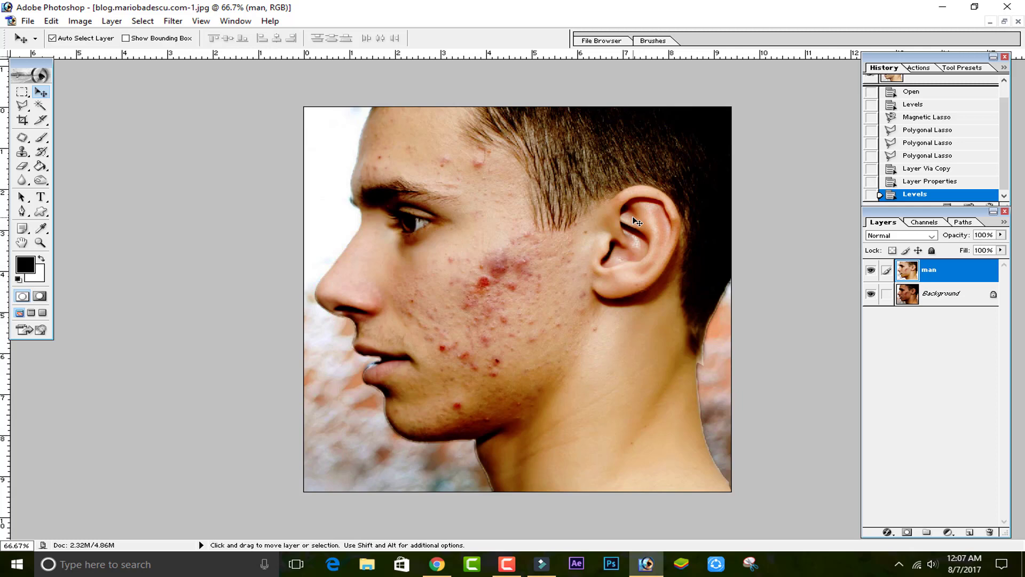
Preview the Kodak GEM Airbrush smoothing on the man layer at several blends, then cancel it.
click(174, 21)
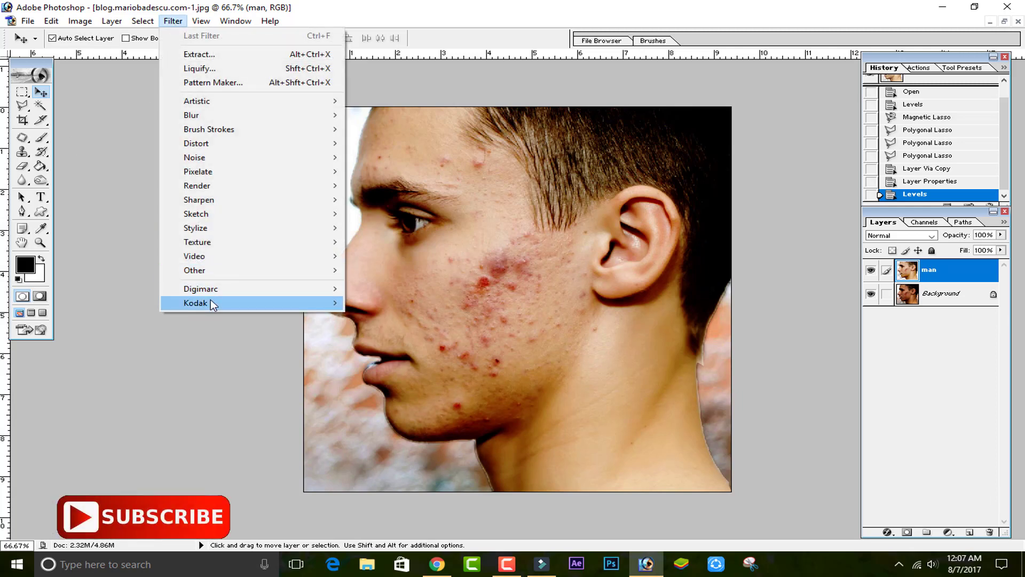
mouse_move(195, 302)
click(363, 304)
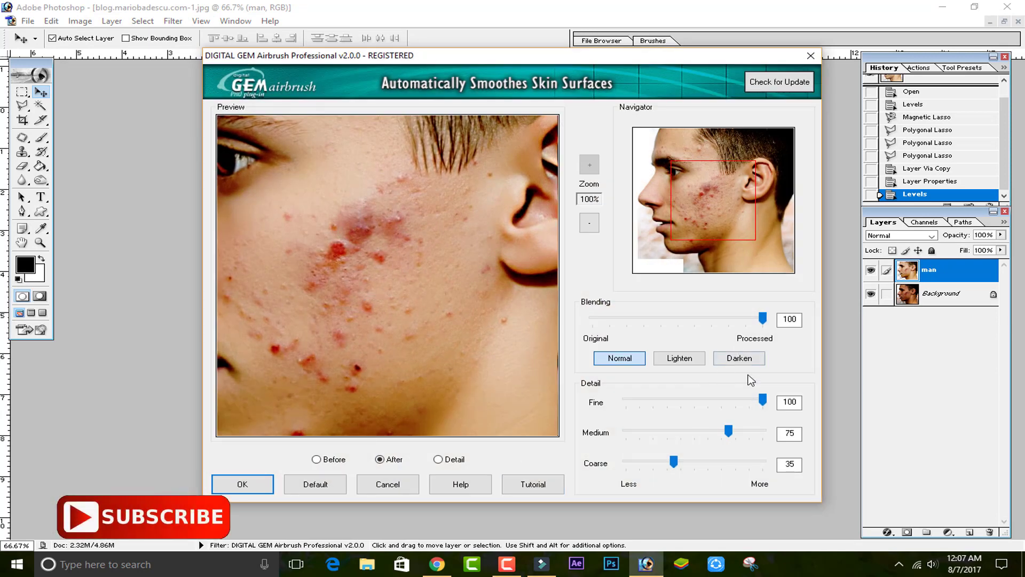
click(646, 318)
drag(646, 318, 571, 336)
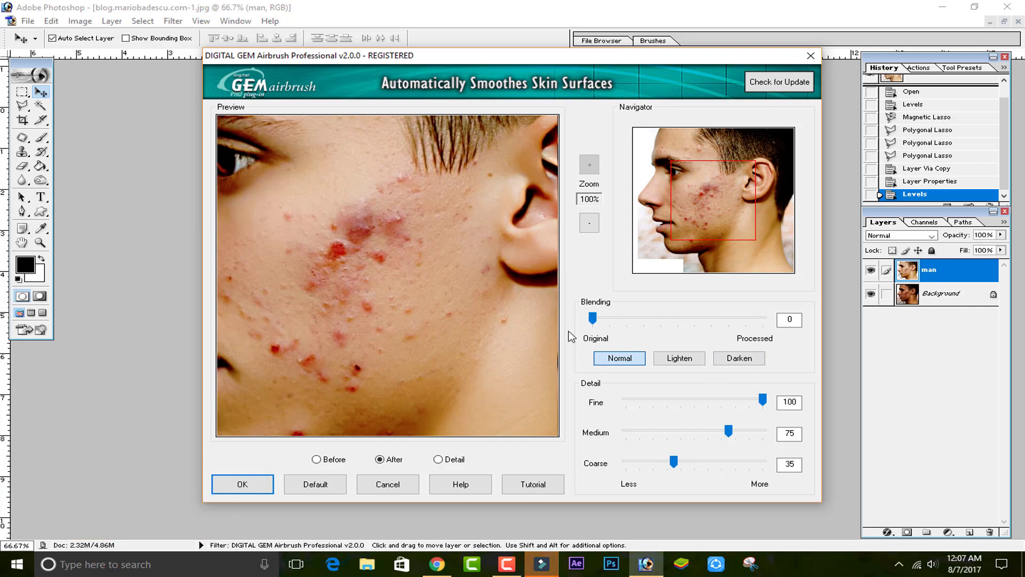
click(761, 321)
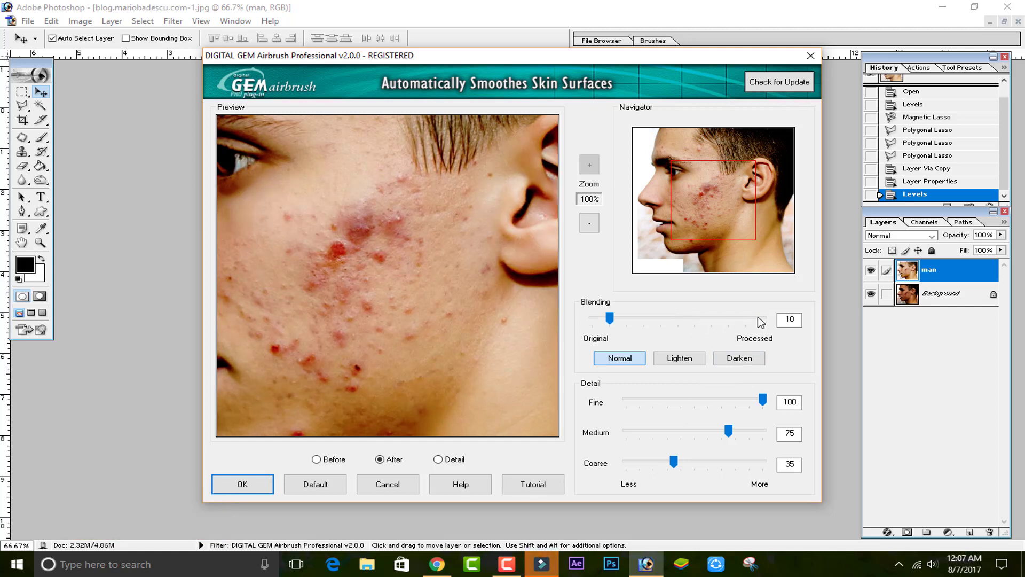
click(761, 320)
click(317, 460)
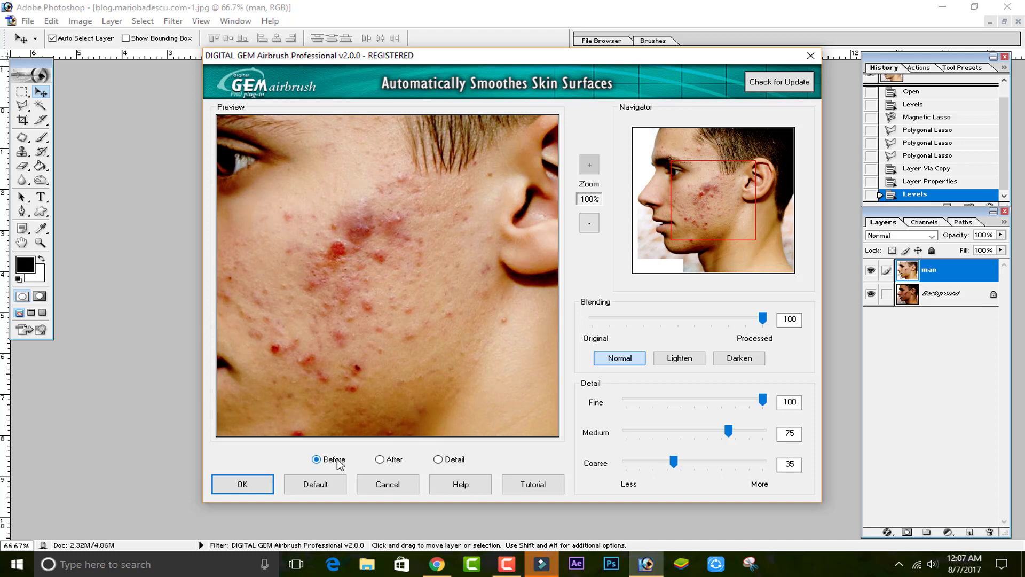
click(382, 459)
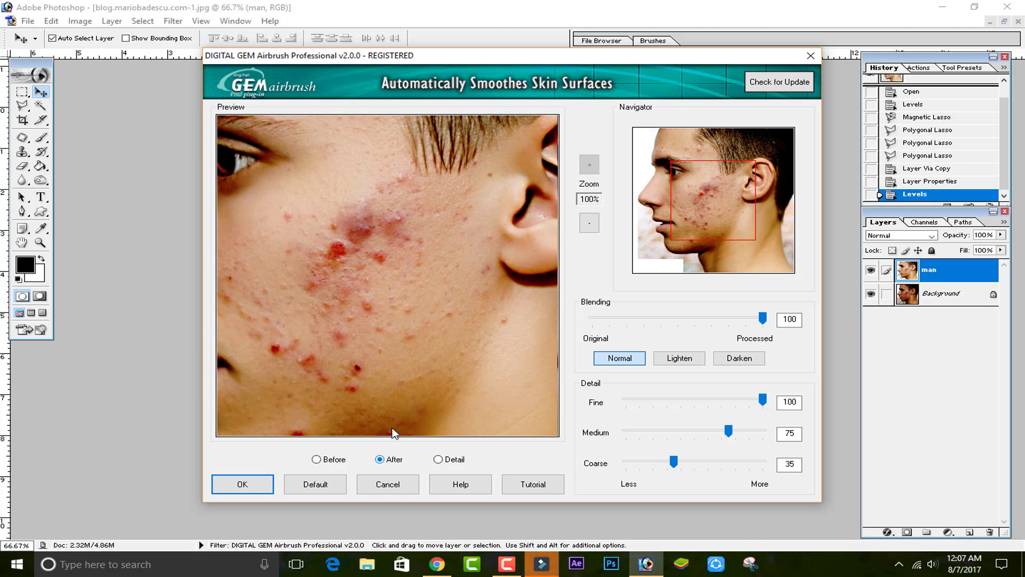
click(394, 486)
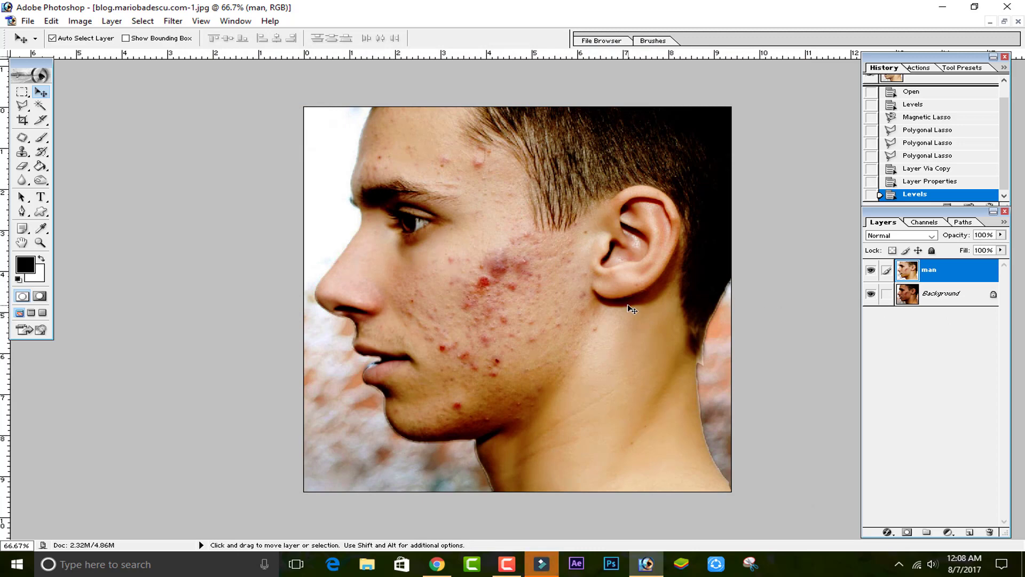
Zoom in to inspect the acne and select the Patch Tool.
key(ctrl+plus)
key(ctrl+plus)
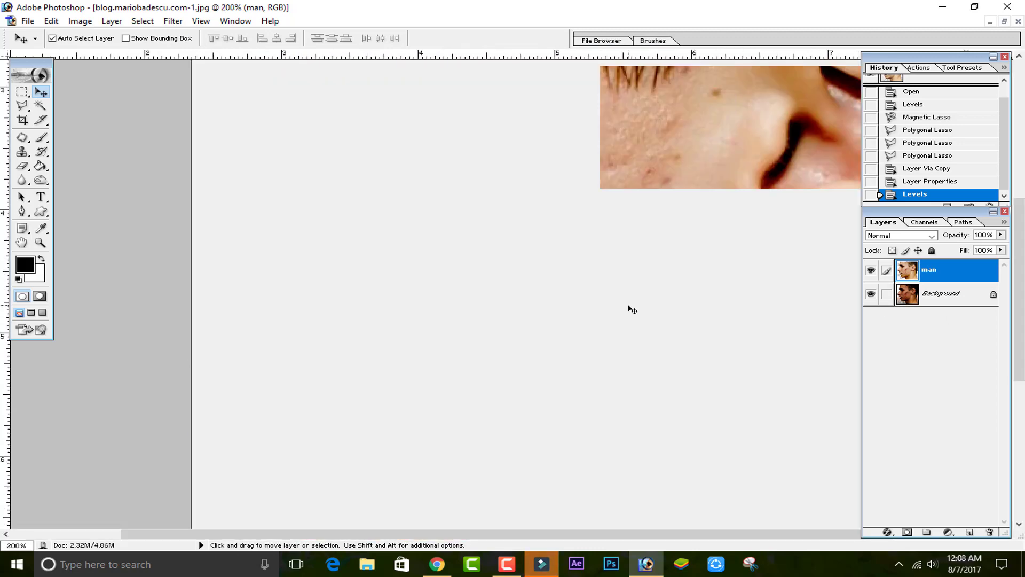
key(ctrl+plus)
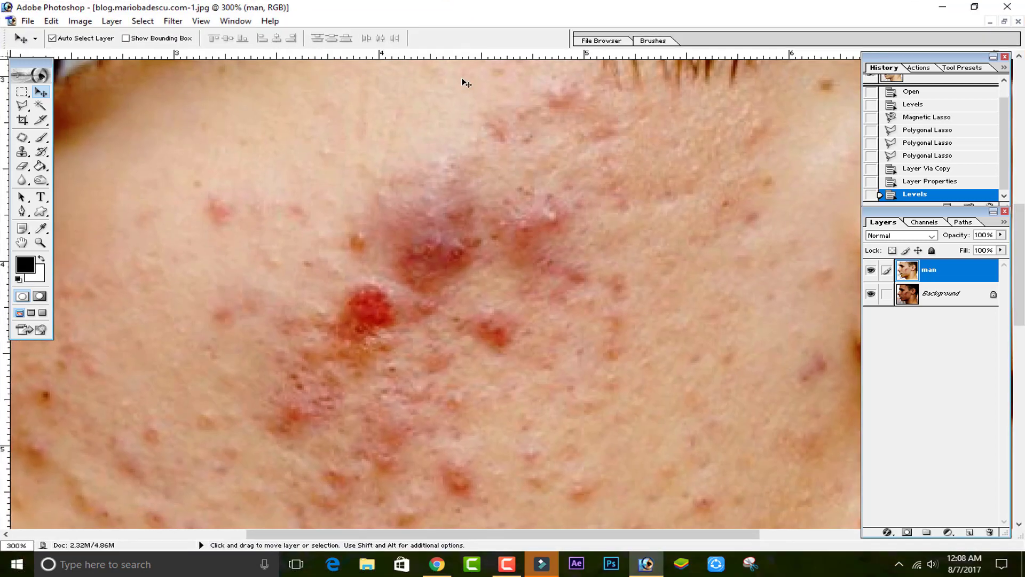
drag(460, 178, 458, 470)
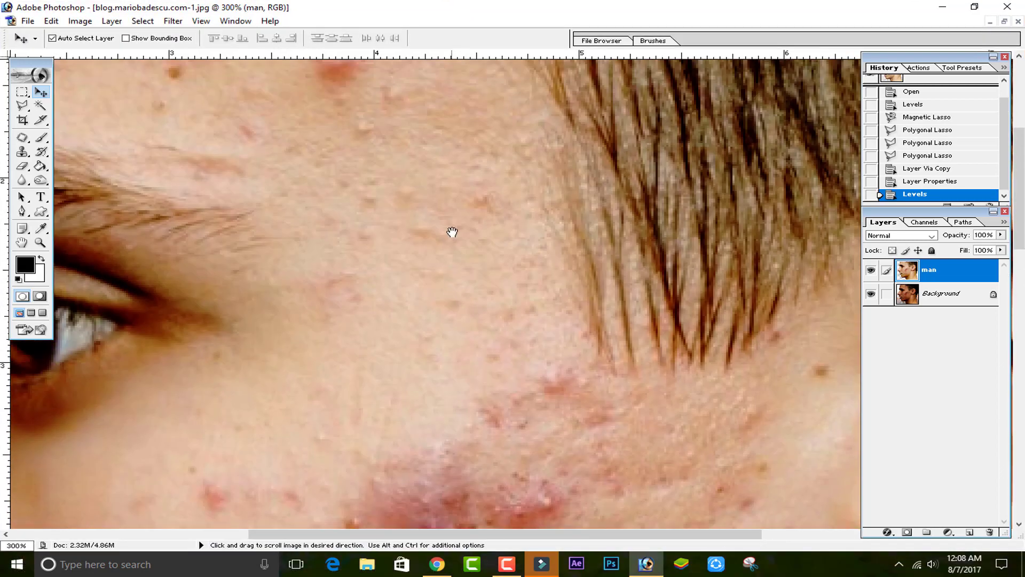
drag(453, 232, 469, 447)
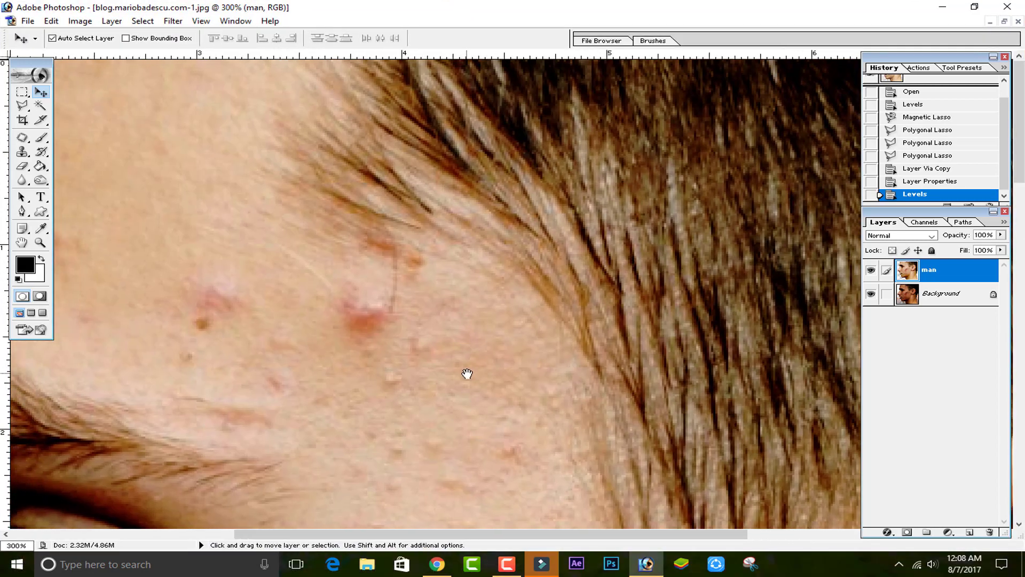
key(ctrl+minus)
key(ctrl+minus)
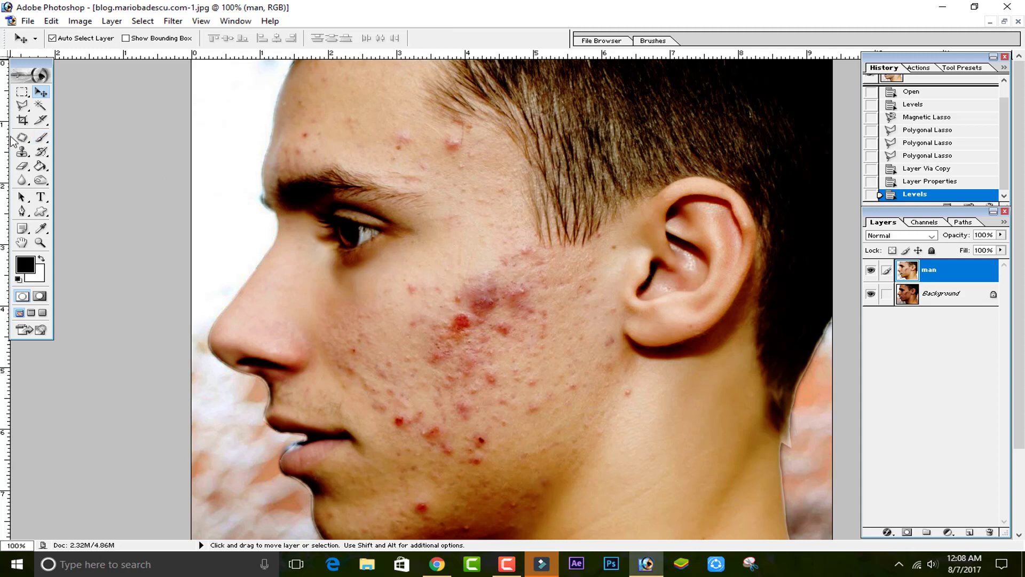
click(20, 139)
drag(20, 139, 80, 150)
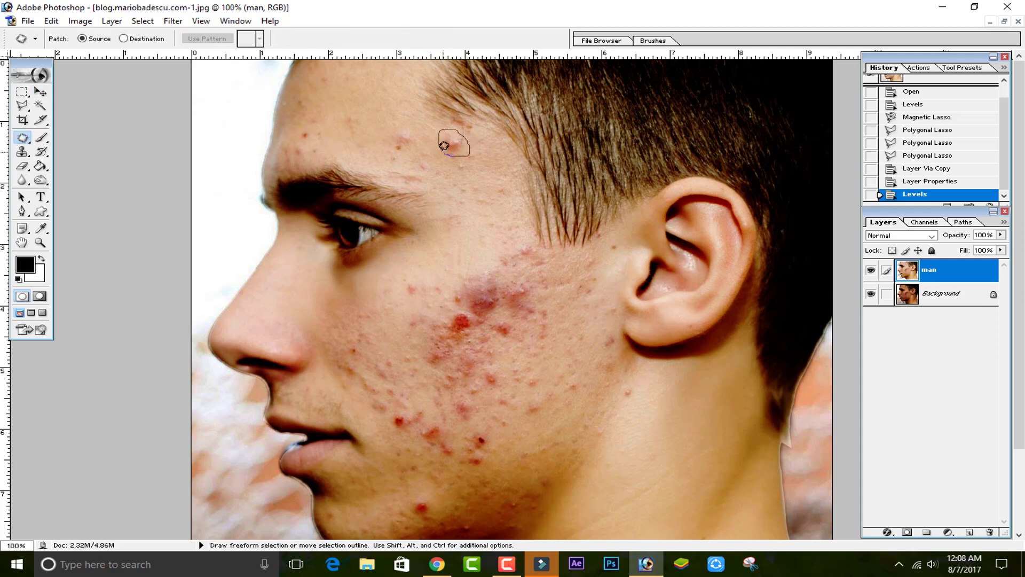
Patch the first forehead pimples with clean skin, stepping back one history state.
drag(444, 146, 449, 149)
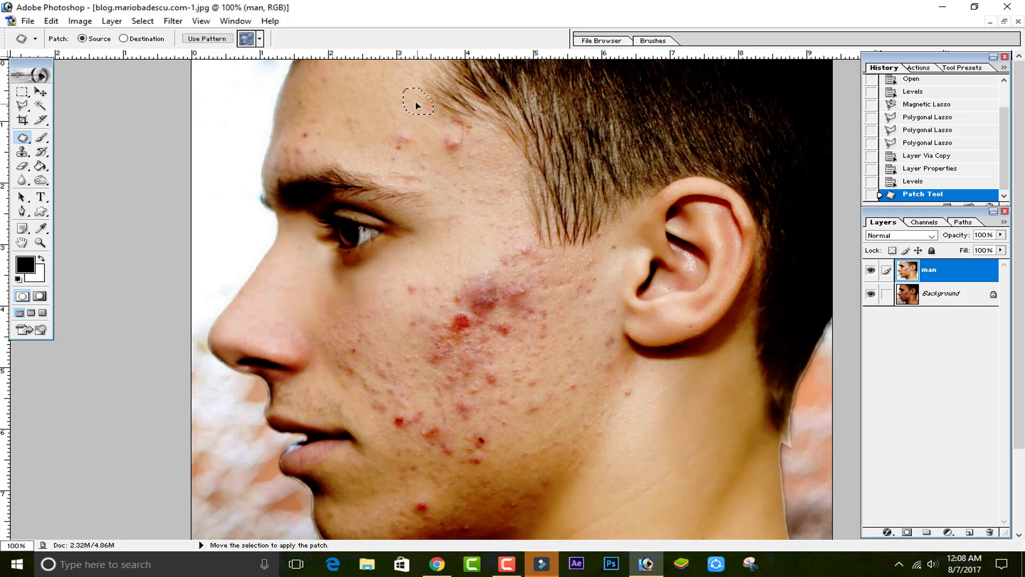
drag(395, 94, 395, 96)
mouse_move(420, 139)
mouse_down()
mouse_move(398, 118)
mouse_move(419, 142)
mouse_move(448, 144)
mouse_up()
key(ctrl+d)
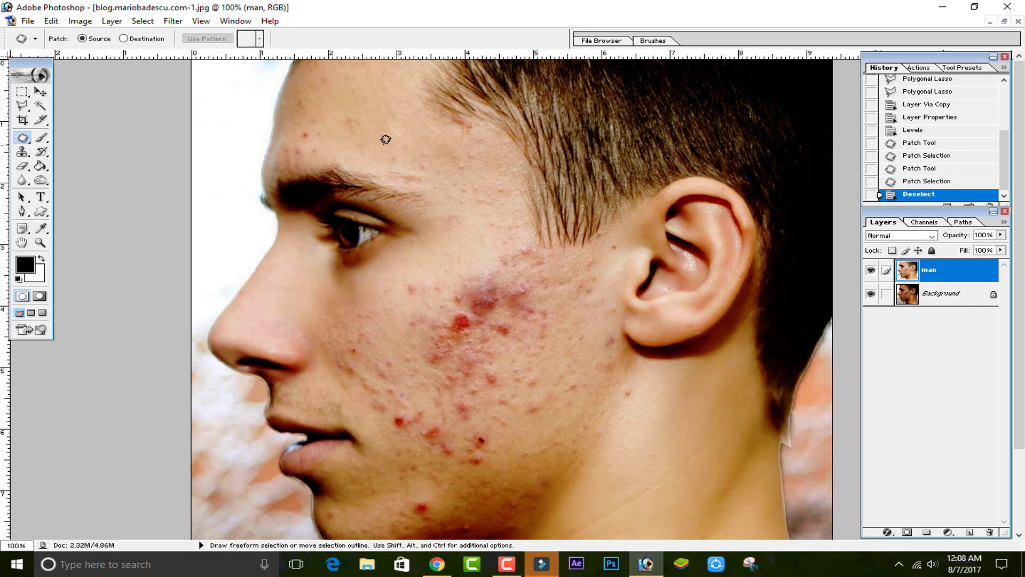
mouse_move(400, 154)
mouse_down()
mouse_move(673, 481)
mouse_move(665, 477)
mouse_up()
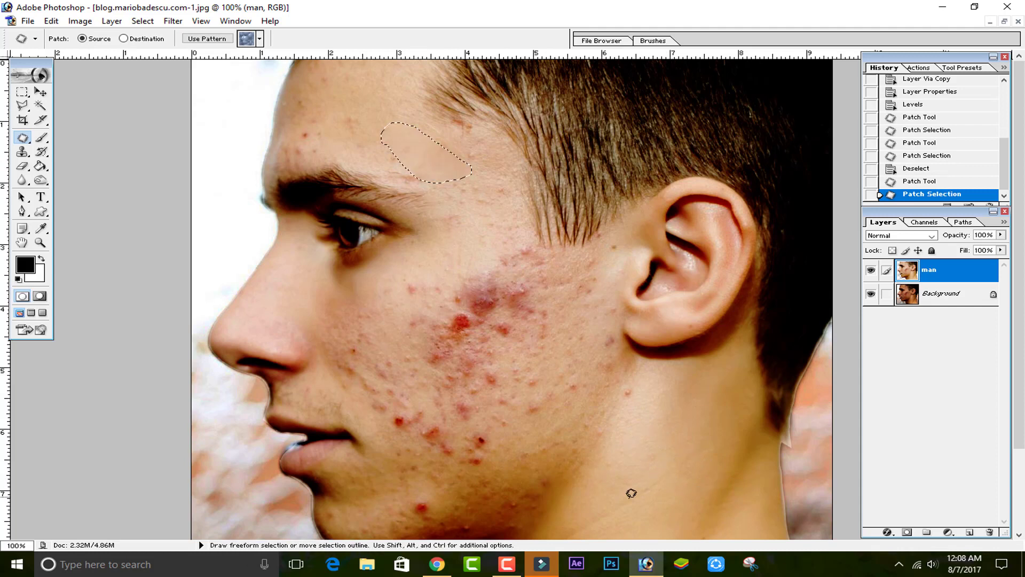
key(ctrl+d)
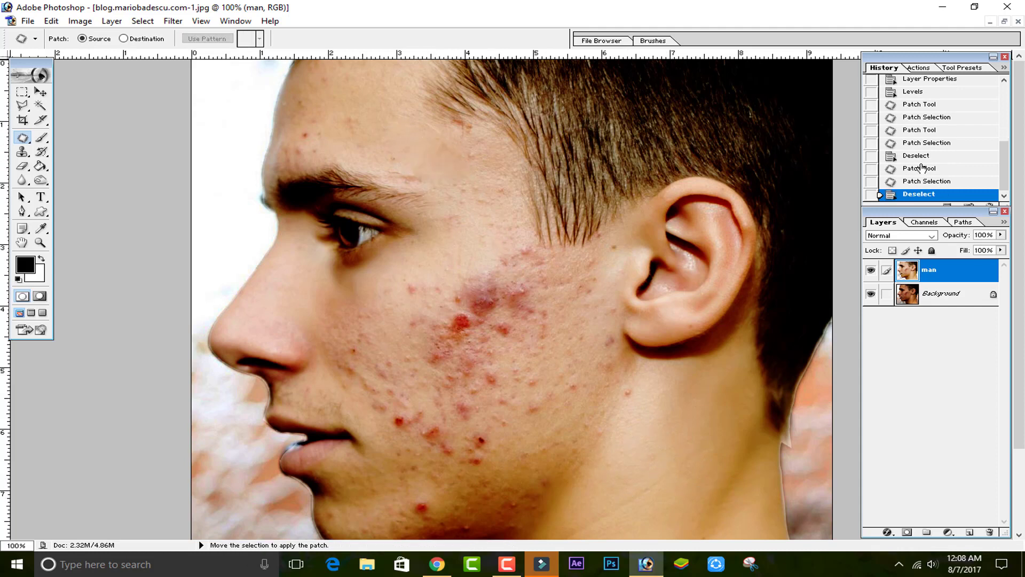
click(916, 181)
Patch the remaining forehead spots and outline the red blotch on the cheek.
mouse_move(348, 104)
mouse_down()
mouse_move(327, 110)
mouse_move(355, 138)
mouse_move(385, 99)
mouse_up()
key(ctrl+d)
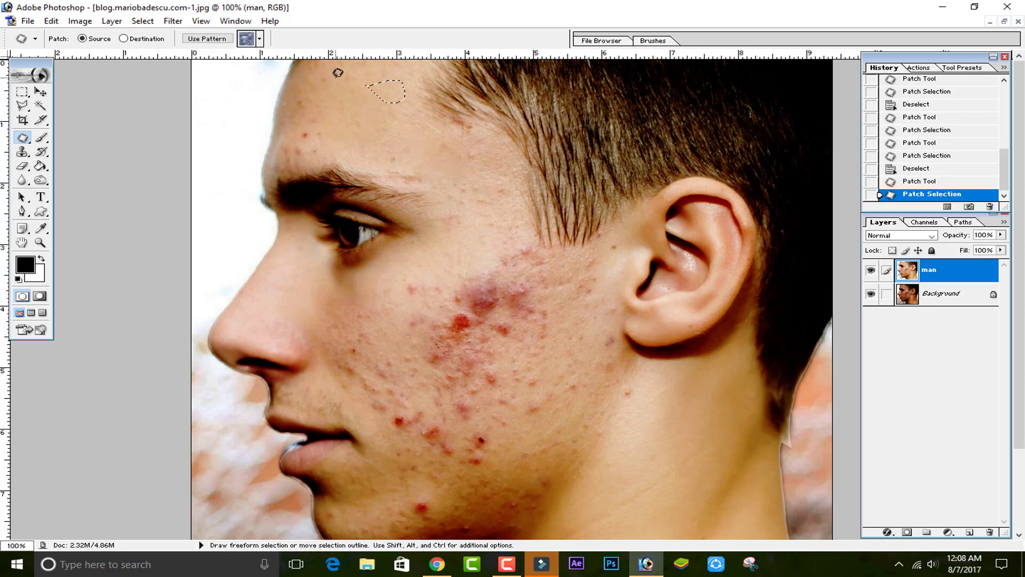
key(ctrl+d)
drag(308, 104, 290, 153)
drag(396, 138, 398, 162)
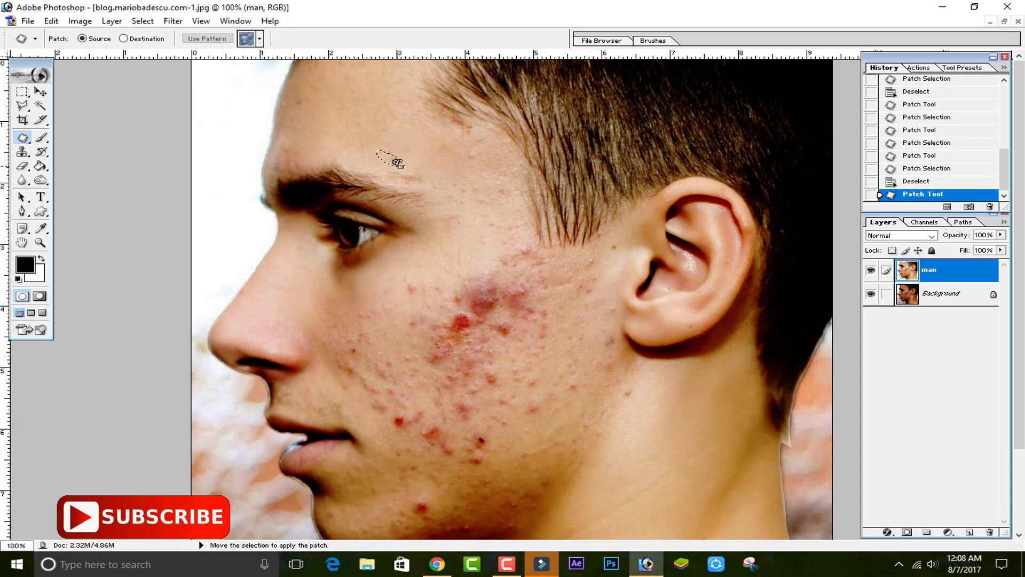
drag(368, 102, 342, 107)
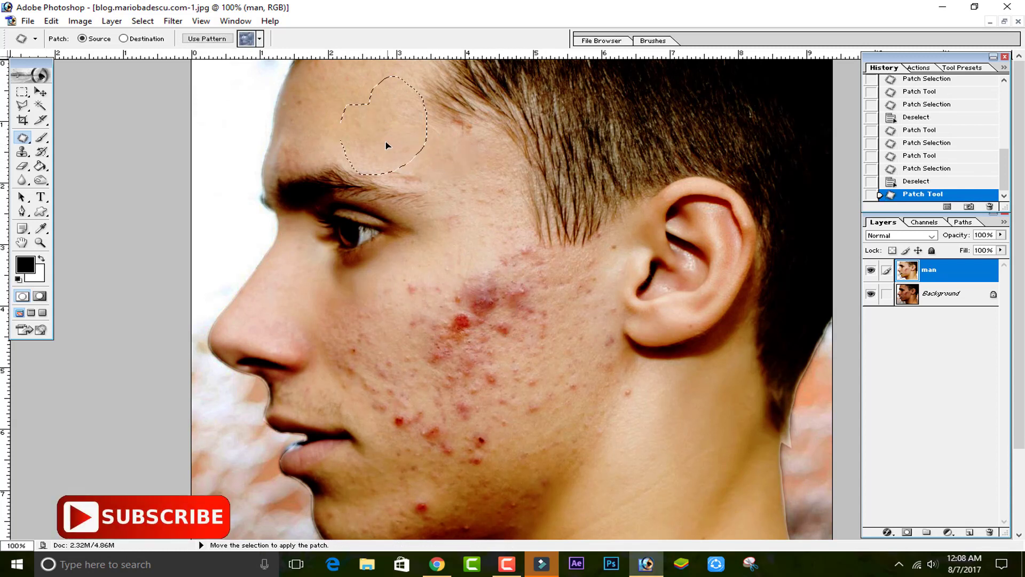
drag(387, 145, 387, 147)
key(ctrl+d)
mouse_move(472, 246)
mouse_down()
mouse_move(488, 260)
mouse_move(414, 154)
mouse_up()
Patch the cheek blotch and nearby cheek acne, including in front of the ear.
key(ctrl+d)
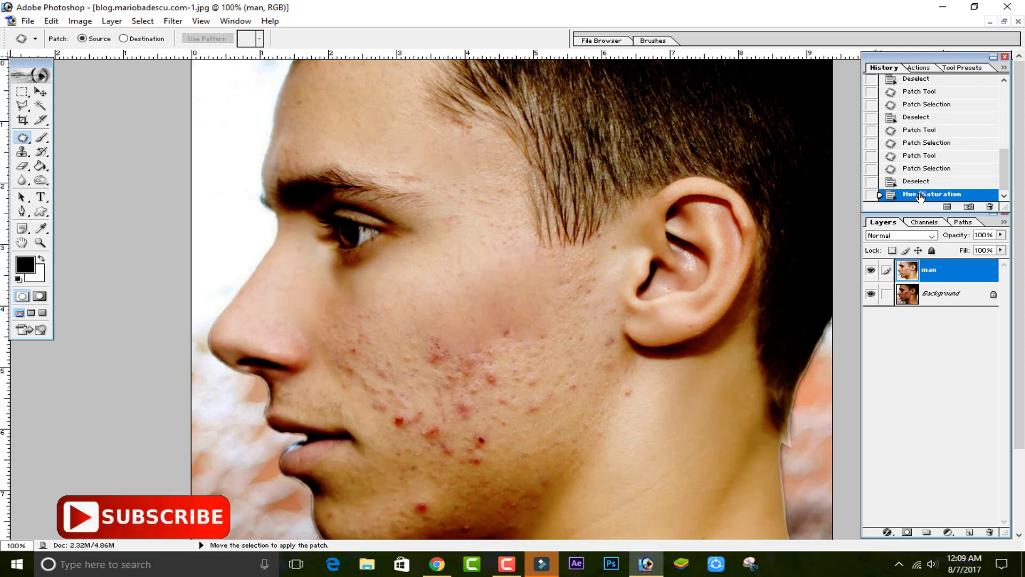
drag(423, 343, 641, 428)
mouse_move(477, 332)
mouse_down()
mouse_move(535, 326)
mouse_move(491, 342)
mouse_up()
drag(505, 347, 664, 469)
mouse_move(614, 243)
mouse_down()
mouse_move(618, 348)
mouse_move(587, 262)
mouse_up()
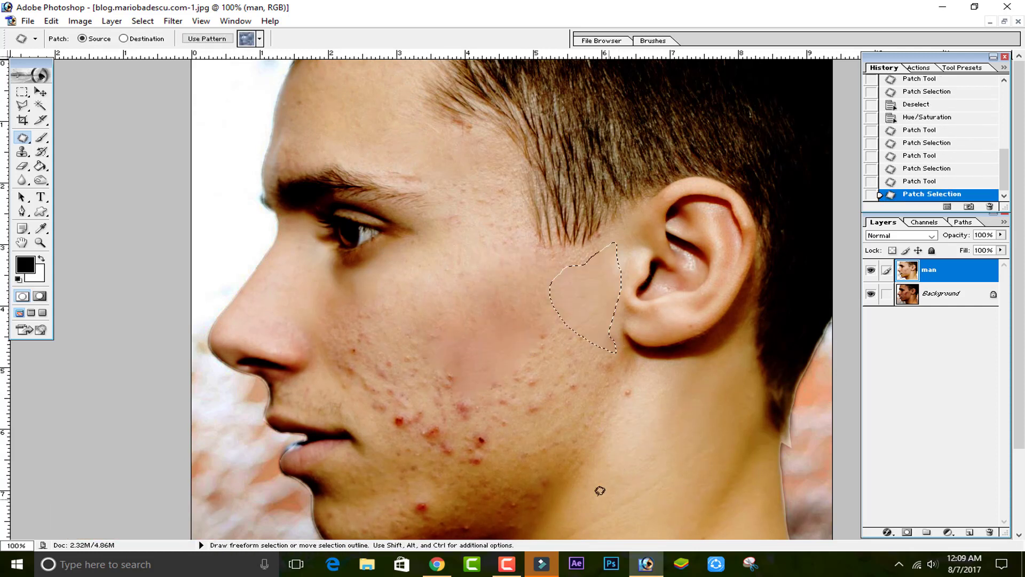
mouse_move(451, 405)
mouse_down()
mouse_move(332, 354)
mouse_move(452, 404)
mouse_up()
mouse_move(395, 385)
mouse_down()
mouse_move(648, 487)
mouse_move(447, 103)
mouse_move(464, 341)
mouse_move(344, 268)
mouse_move(343, 96)
mouse_move(347, 320)
mouse_move(409, 371)
mouse_move(481, 339)
mouse_move(588, 323)
mouse_move(393, 327)
mouse_move(499, 285)
mouse_move(575, 313)
mouse_move(498, 284)
mouse_up()
click(348, 270)
key(ctrl+d)
Patch a pimple near the chin, stepping back and redoing history.
key(ctrl+d)
mouse_move(566, 291)
mouse_down()
mouse_move(411, 344)
mouse_move(444, 426)
mouse_move(381, 446)
mouse_move(406, 470)
mouse_move(469, 320)
mouse_up()
key(ctrl+d)
drag(515, 421, 458, 316)
key(ctrl+d)
mouse_move(389, 459)
mouse_down()
mouse_move(442, 451)
mouse_move(390, 460)
mouse_up()
Patch further blemishes on the chin and cheek.
key(ctrl+d)
key(ctrl+alt+z)
key(ctrl+alt+z)
key(ctrl+alt+z)
key(ctrl+alt+z)
key(ctrl+alt+z)
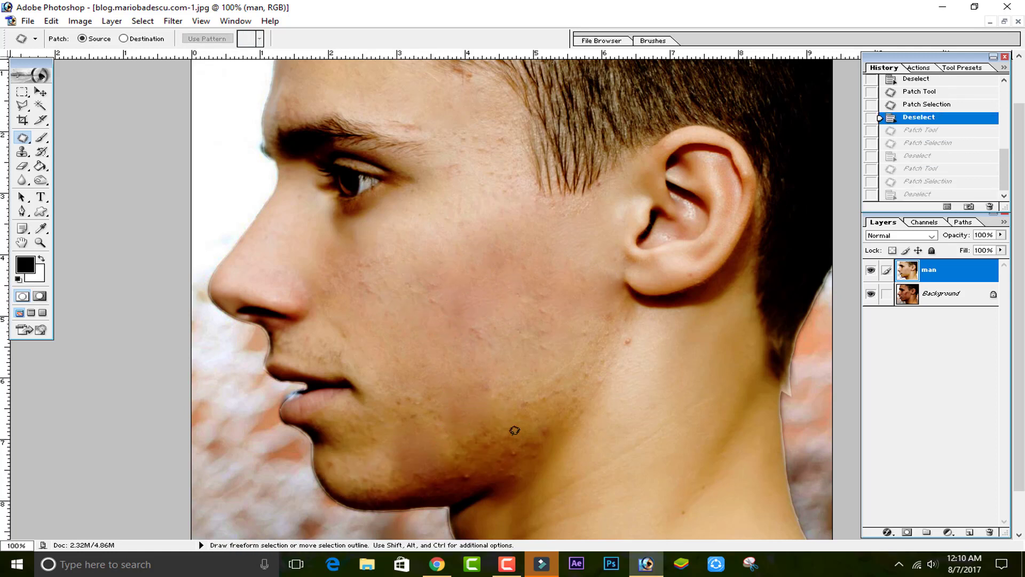
key(ctrl+shift+z)
key(ctrl+shift+z)
key(ctrl+shift+z)
mouse_move(435, 411)
mouse_down()
mouse_move(358, 467)
mouse_move(393, 394)
mouse_up()
mouse_move(346, 473)
mouse_down()
mouse_move(330, 471)
mouse_move(345, 472)
mouse_up()
drag(337, 468, 415, 427)
key(ctrl+d)
drag(371, 457, 374, 459)
key(ctrl+d)
mouse_move(449, 418)
mouse_down()
mouse_move(435, 353)
mouse_move(453, 476)
mouse_up()
key(Return)
mouse_move(622, 315)
mouse_down()
mouse_move(638, 394)
mouse_move(474, 166)
mouse_move(524, 154)
mouse_move(476, 166)
mouse_up()
key(ctrl+d)
drag(507, 192, 485, 318)
Patch spots on the temple and lower cheek.
key(ctrl+d)
scroll(513, 281, up, 2)
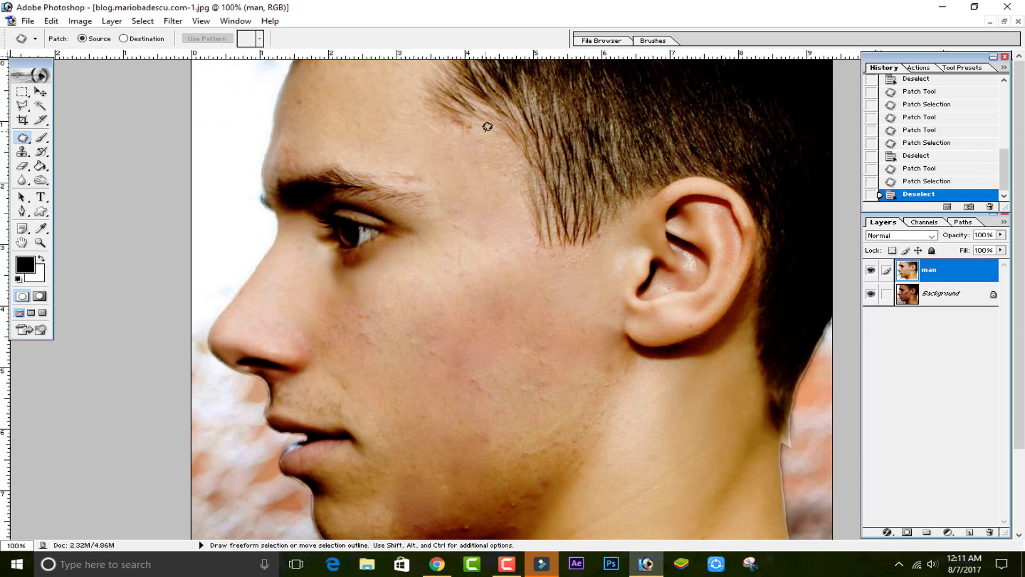
mouse_move(481, 206)
mouse_down()
mouse_move(489, 238)
mouse_move(454, 374)
mouse_up()
key(ctrl+d)
scroll(450, 401, down, 2)
mouse_move(544, 294)
mouse_down()
mouse_move(540, 359)
mouse_move(655, 415)
mouse_up()
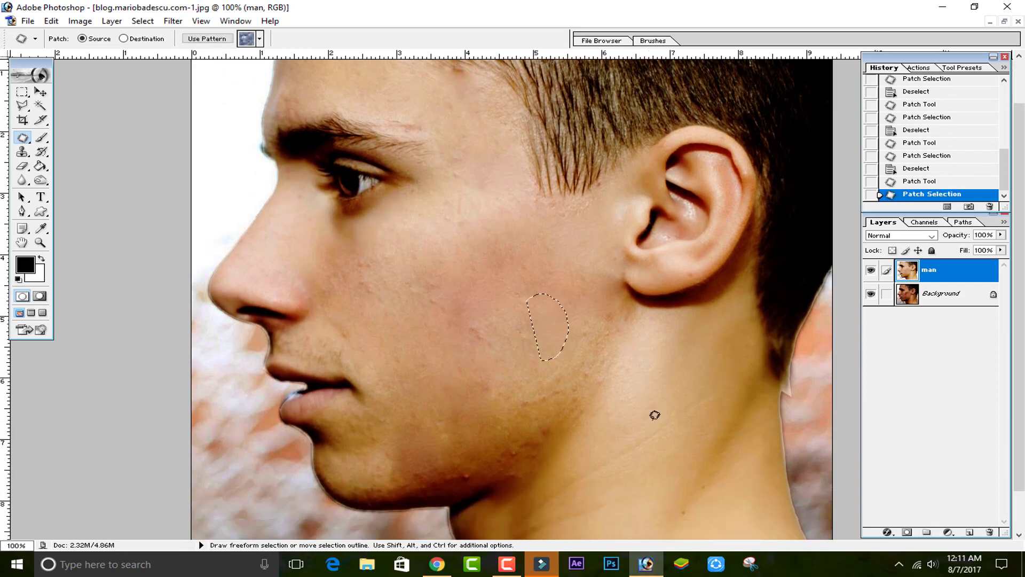
key(ctrl+d)
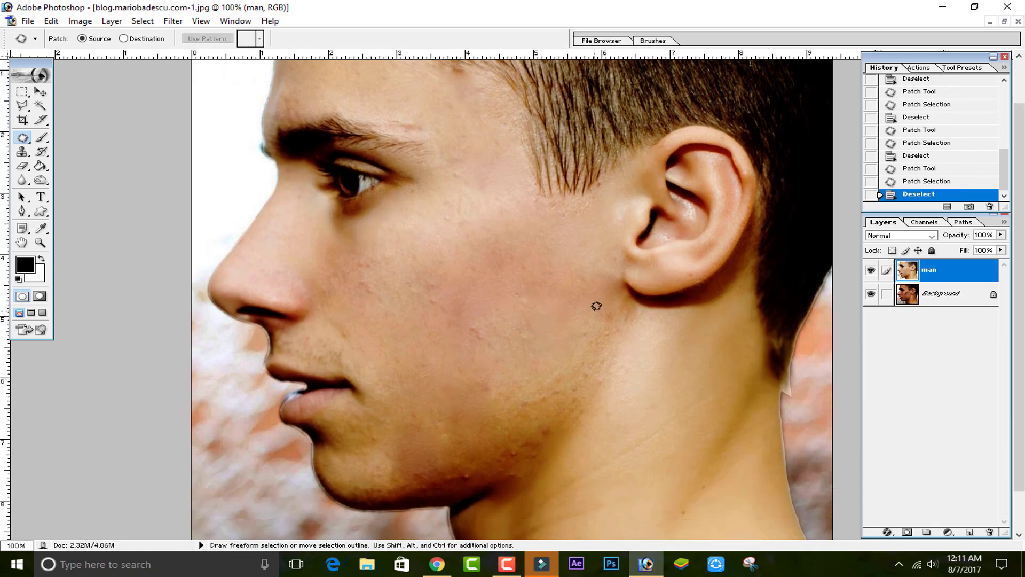
Zoom out and patch the remaining small spots on the chin.
key(ctrl+minus)
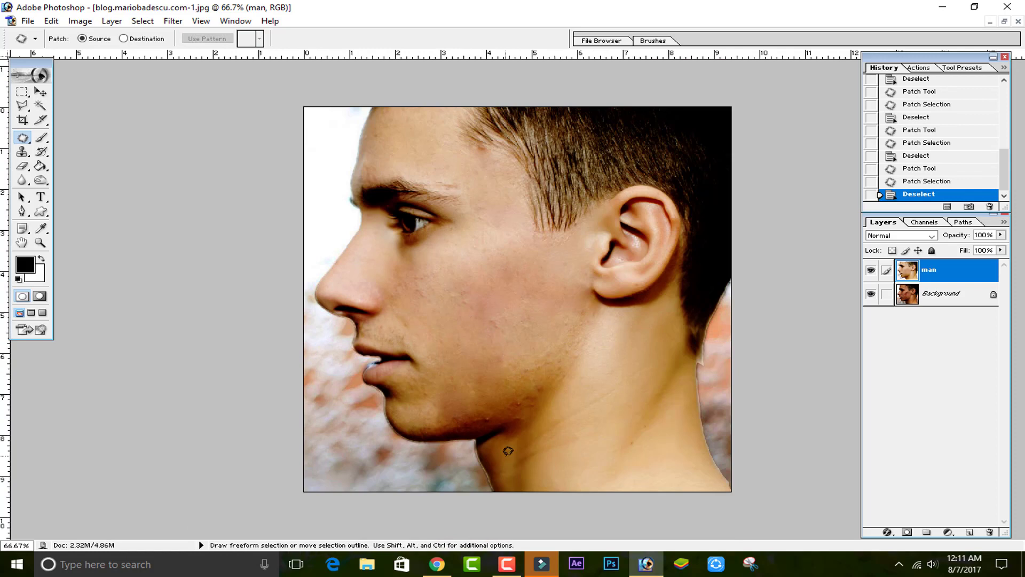
mouse_move(491, 422)
mouse_down()
mouse_move(480, 422)
mouse_move(571, 449)
mouse_up()
key(ctrl+d)
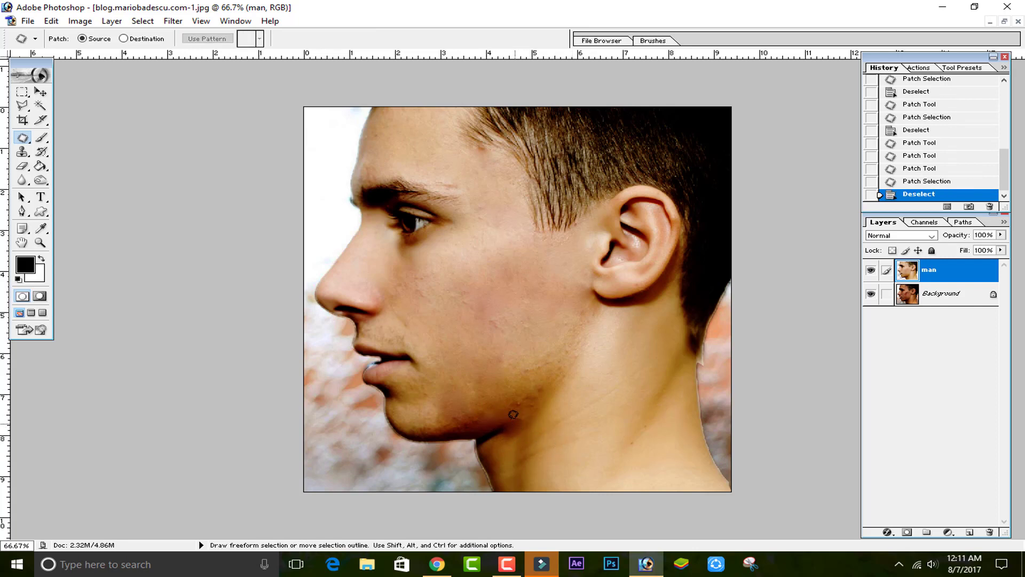
drag(536, 397, 578, 449)
key(ctrl+d)
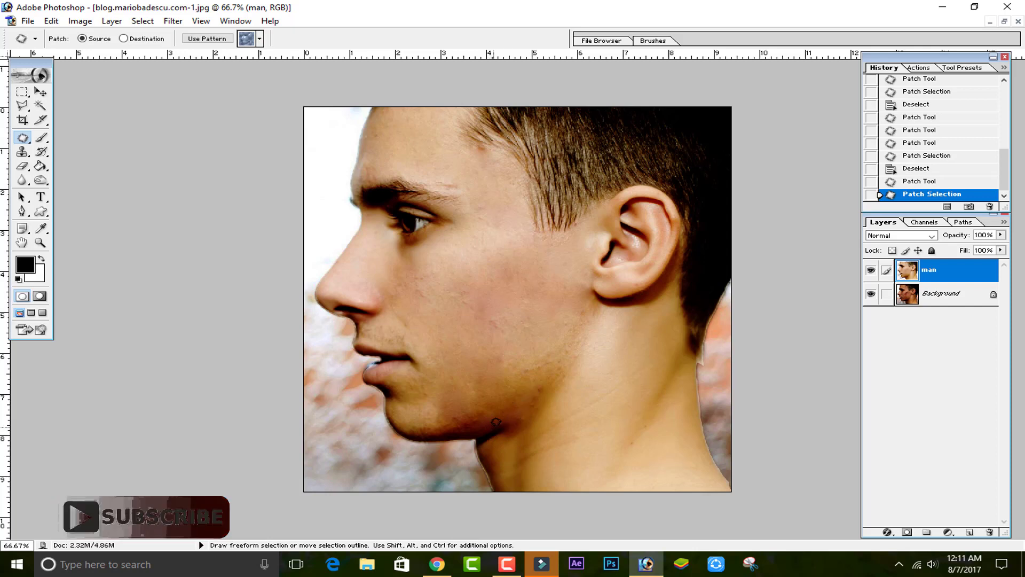
mouse_move(490, 414)
mouse_down()
mouse_move(449, 419)
mouse_move(604, 433)
mouse_up()
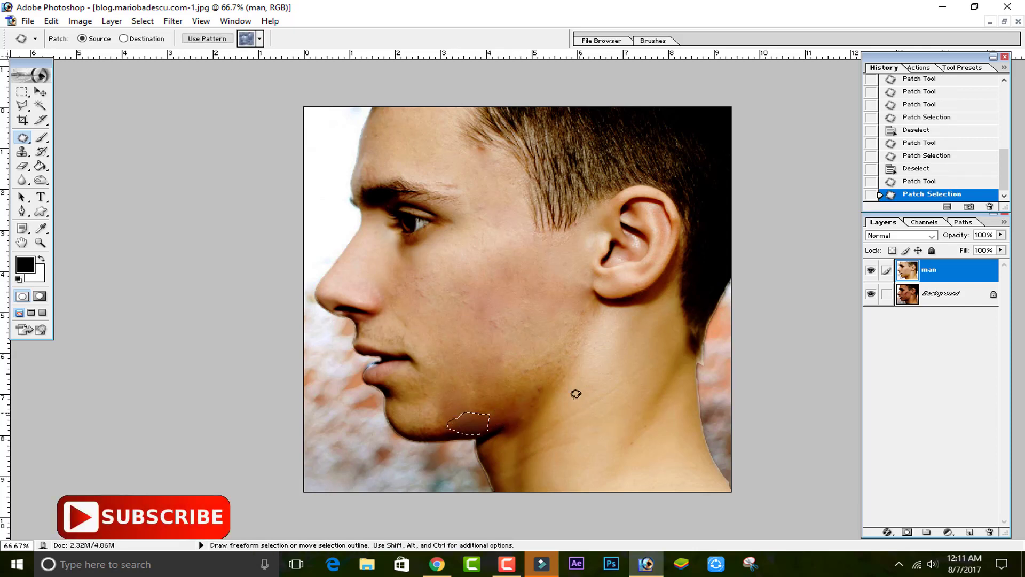
key(ctrl+d)
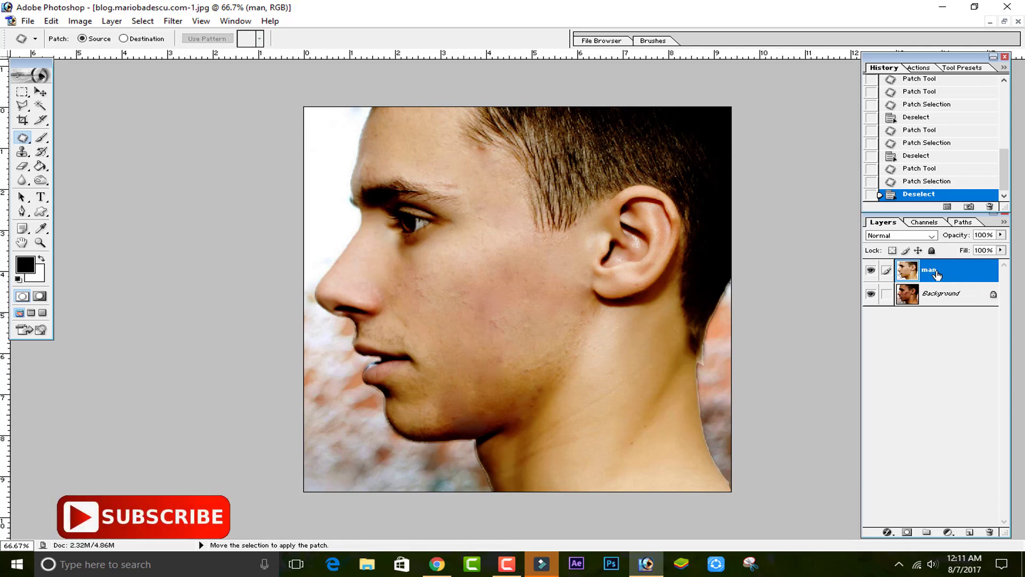
Compare the retouched man layer with the original and trial a Gaussian Blur, cancelling it.
click(872, 273)
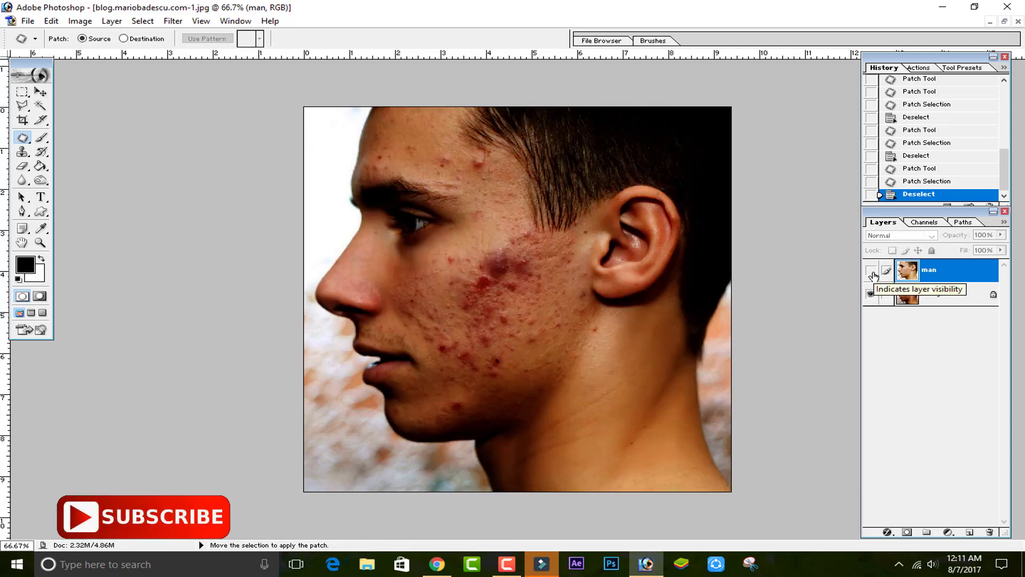
click(872, 273)
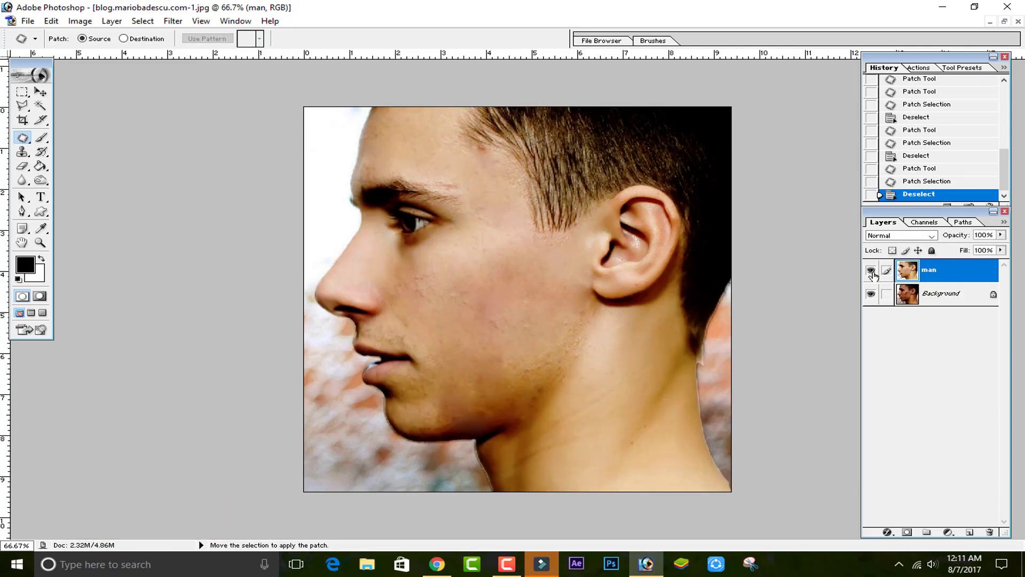
click(172, 21)
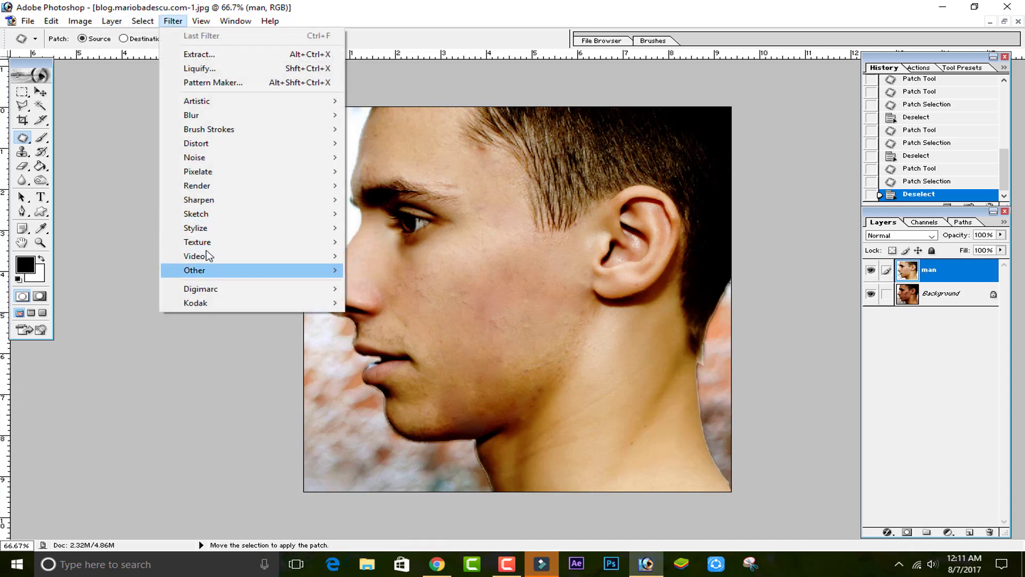
mouse_move(191, 115)
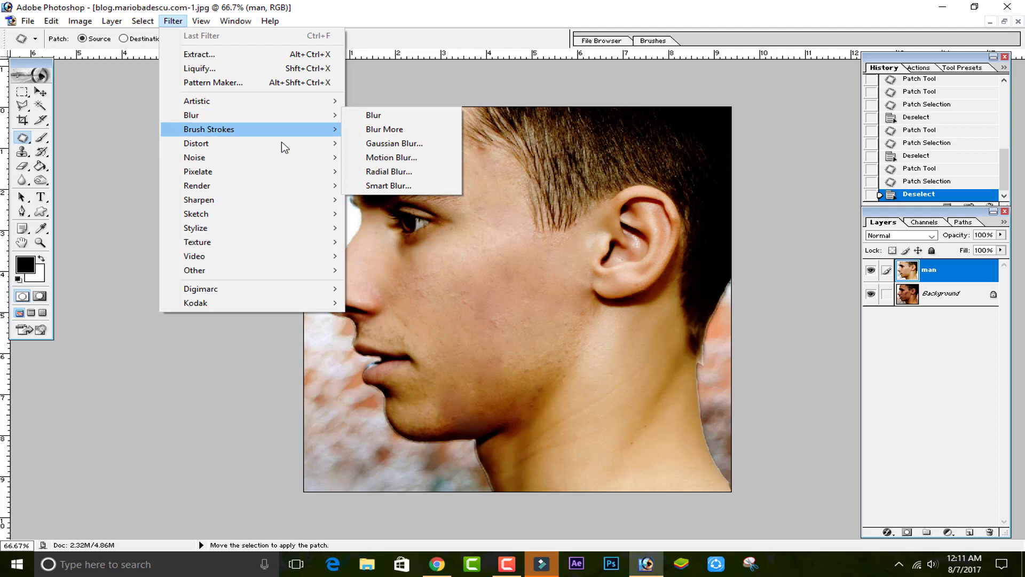
click(374, 142)
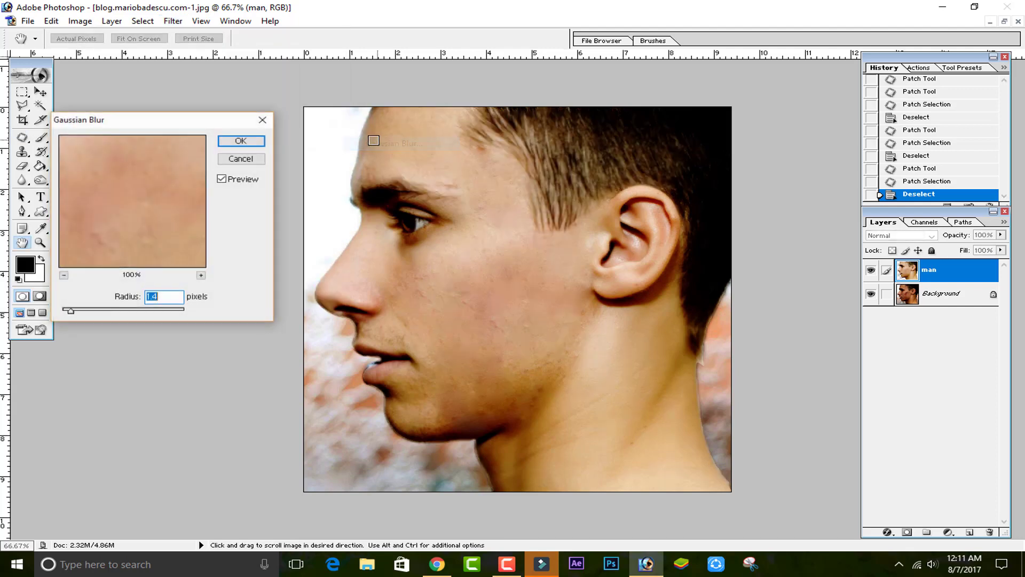
click(105, 310)
drag(89, 310, 88, 310)
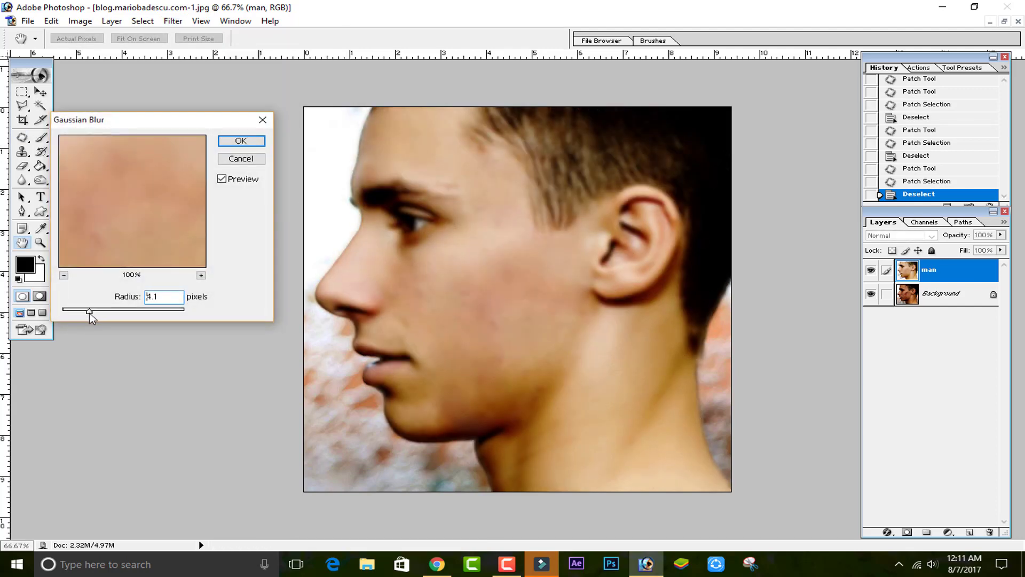
click(242, 159)
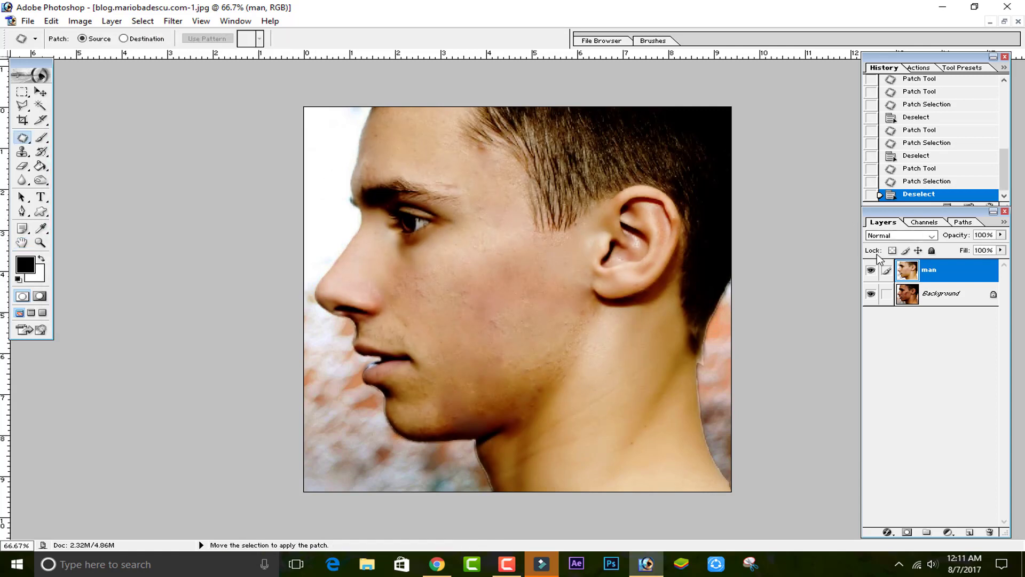
Duplicate the man layer and blur the copy with a 5.7 px Gaussian Blur.
right_click(967, 275)
click(949, 316)
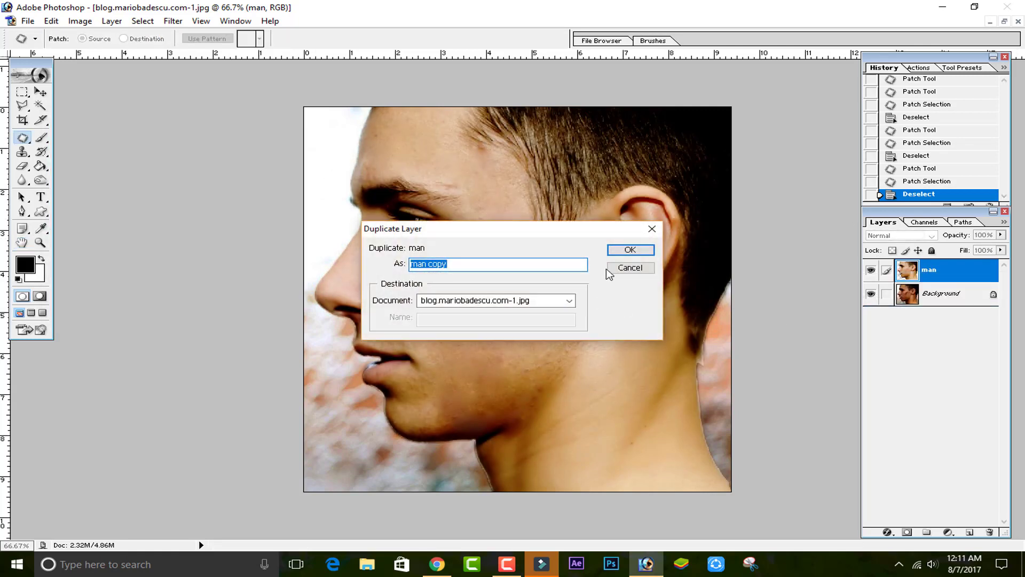
click(624, 250)
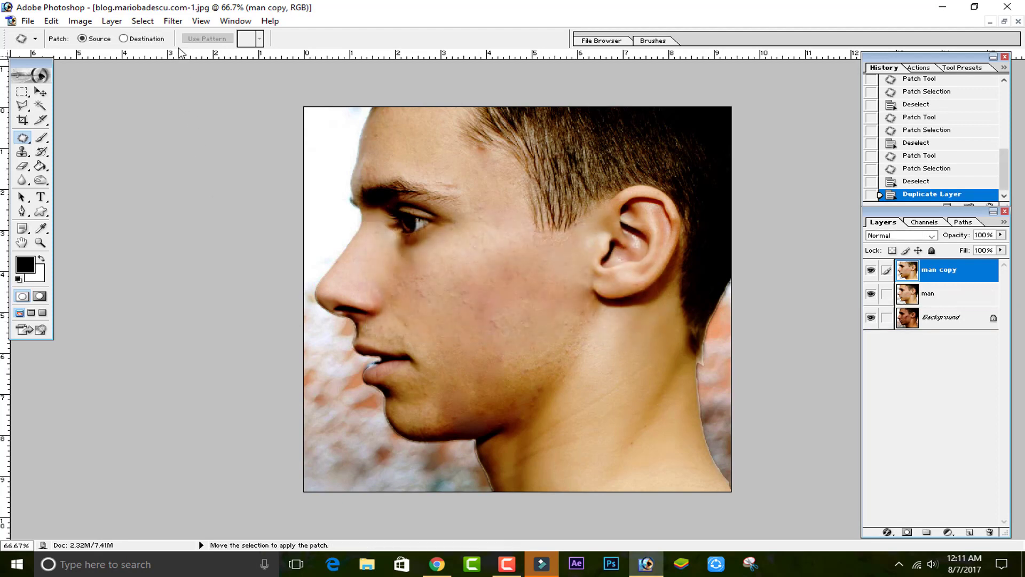
click(173, 21)
mouse_move(191, 115)
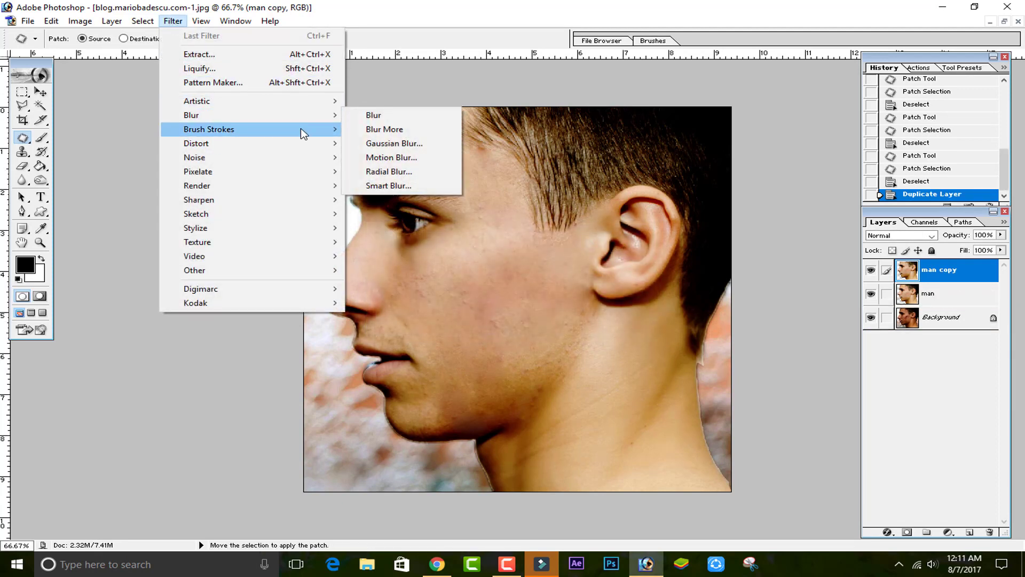
click(368, 142)
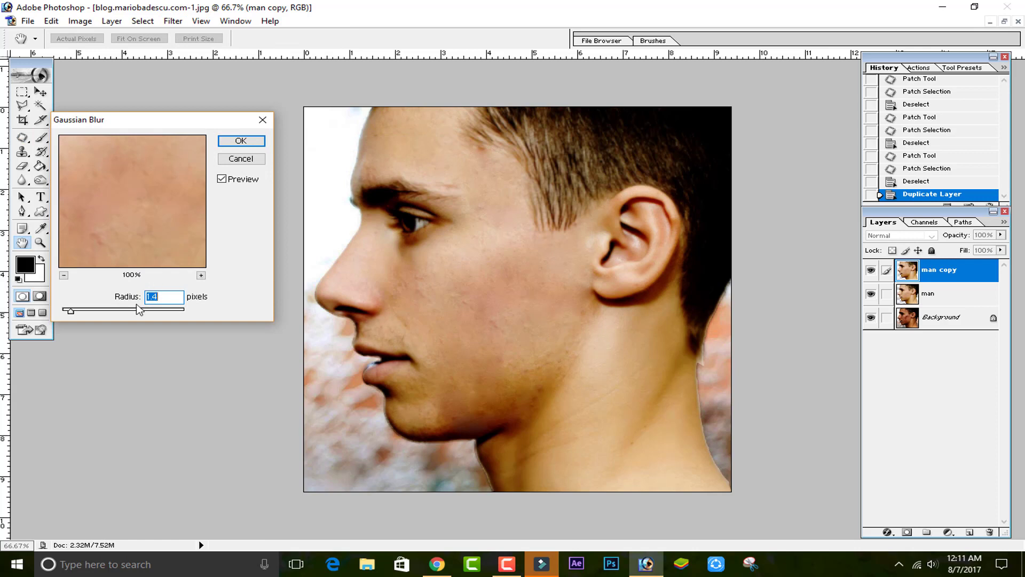
drag(104, 317, 103, 317)
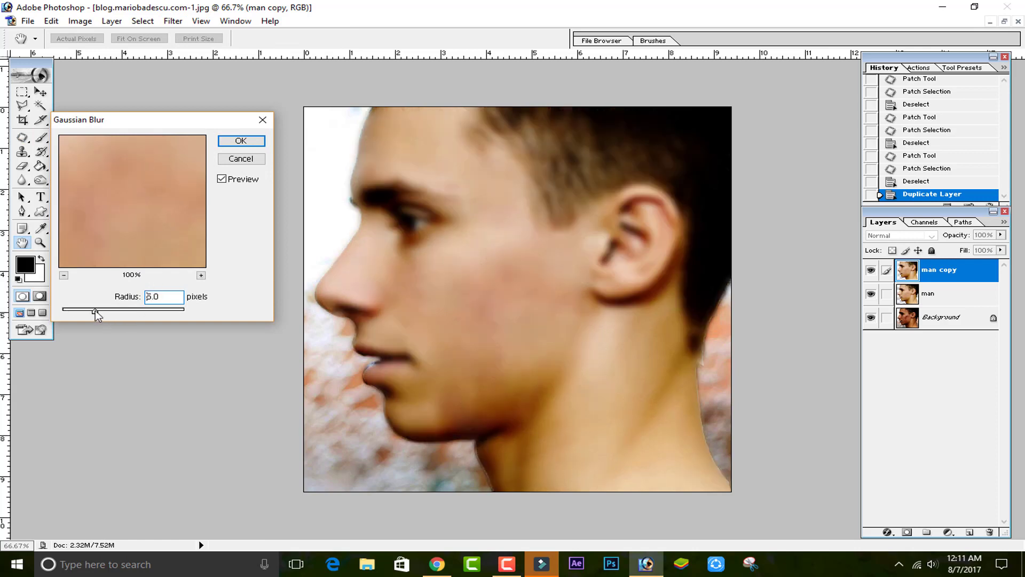
click(241, 141)
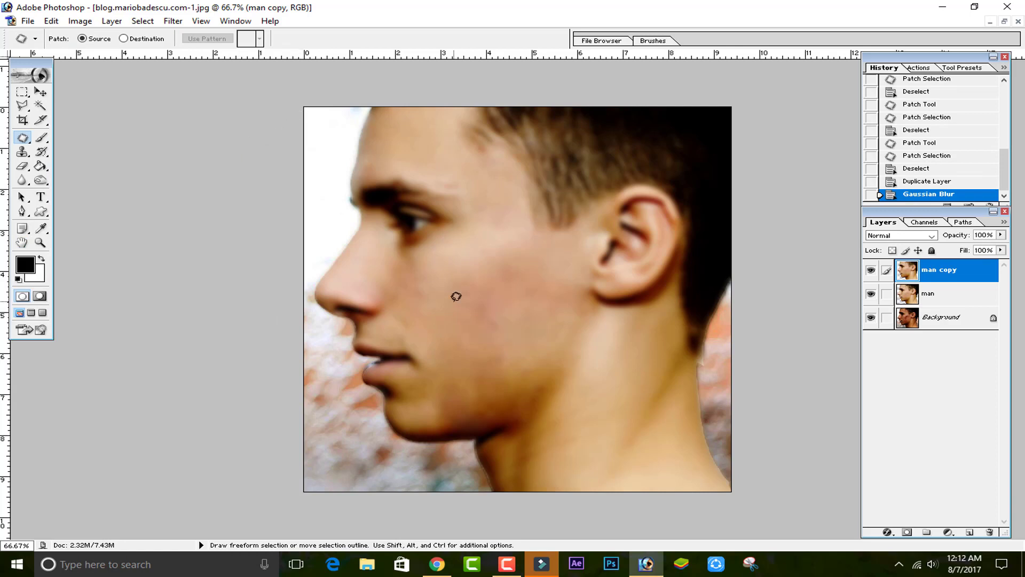
Lower the man copy opacity to about half and pick a soft 27 px Eraser.
click(1001, 234)
drag(1002, 247, 964, 248)
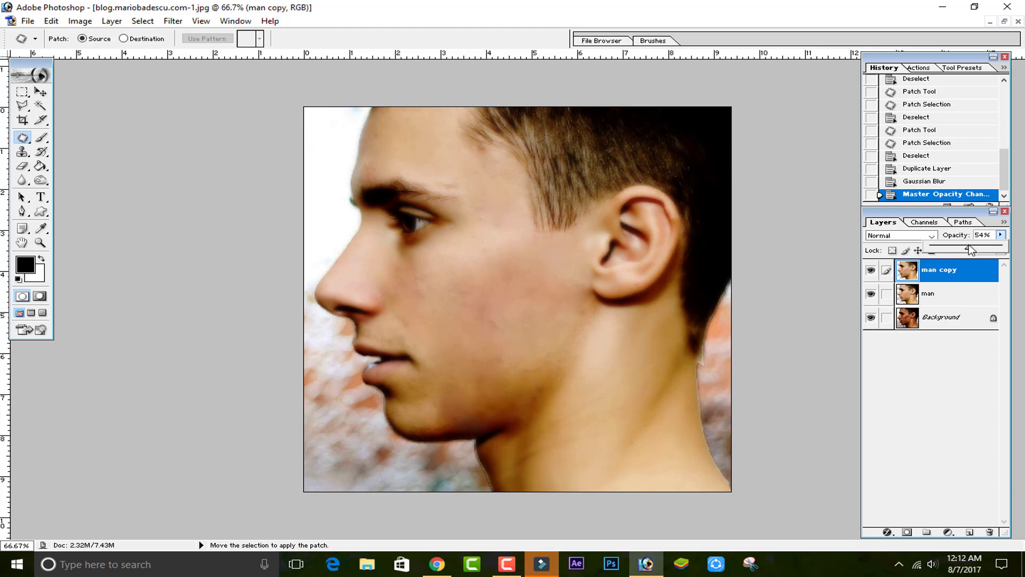
drag(22, 166, 52, 174)
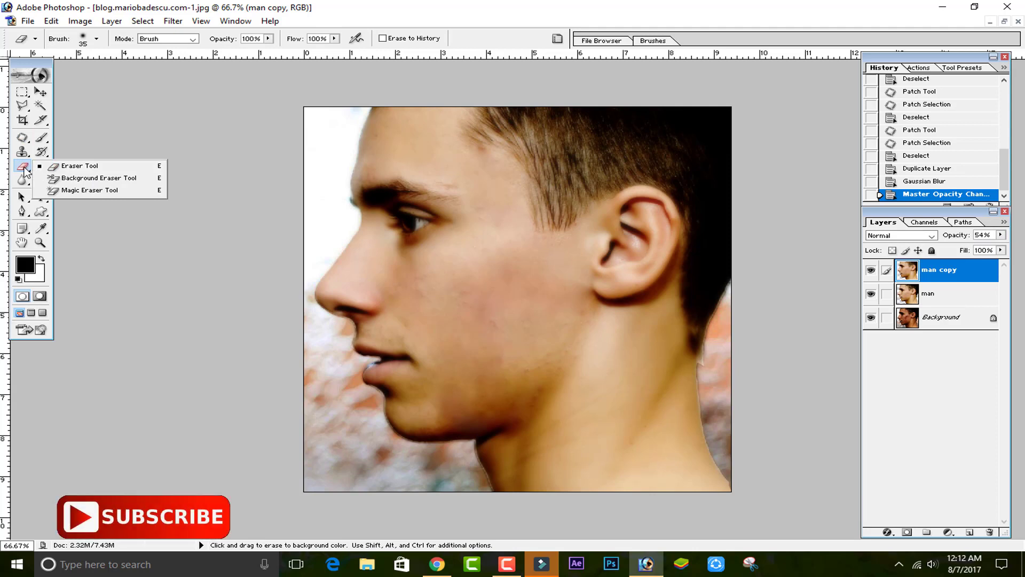
click(32, 170)
click(97, 38)
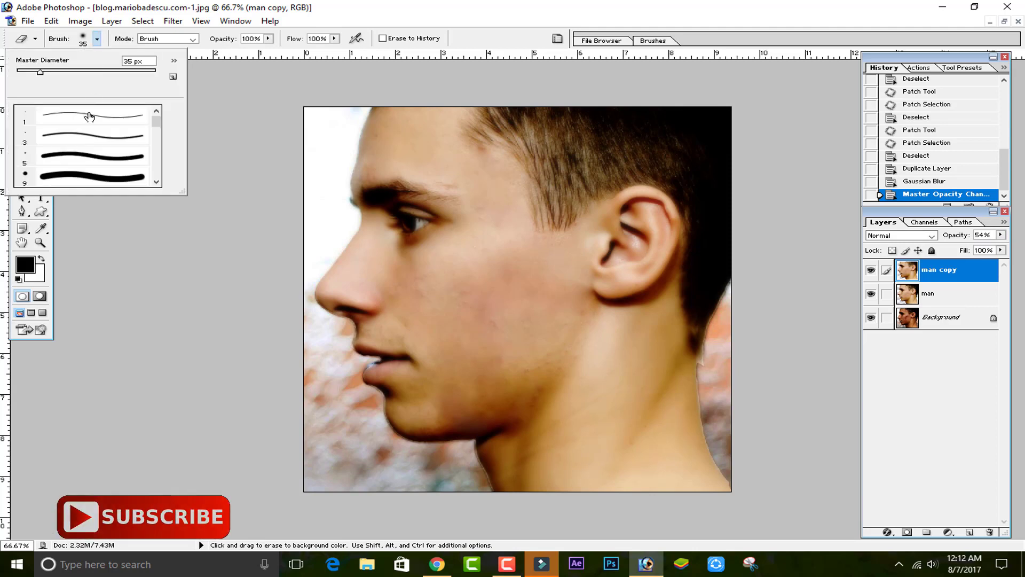
scroll(80, 147, down, 2)
click(80, 175)
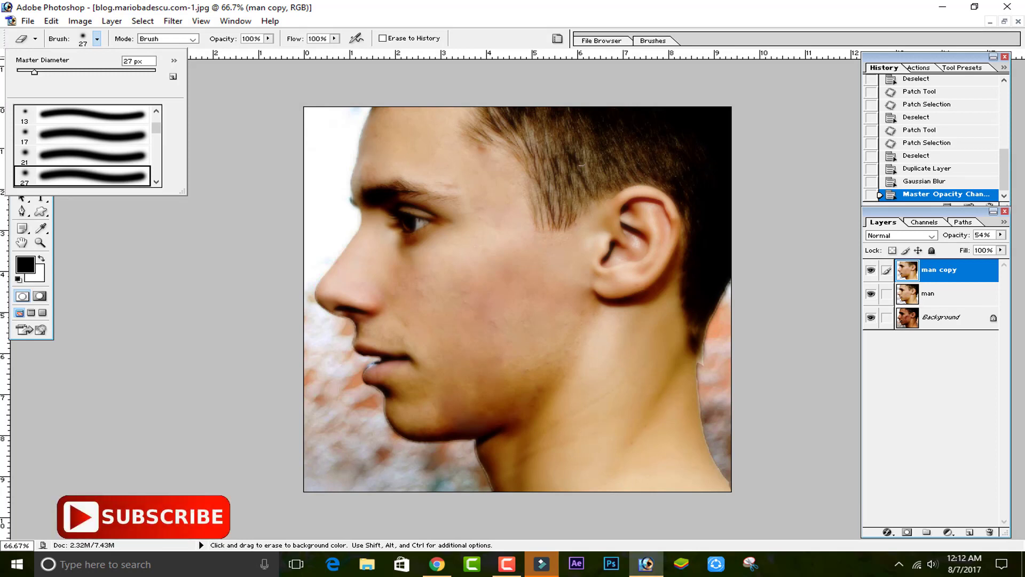
Erase the blur from the hair, eyebrow, eye, ear and lips.
click(517, 158)
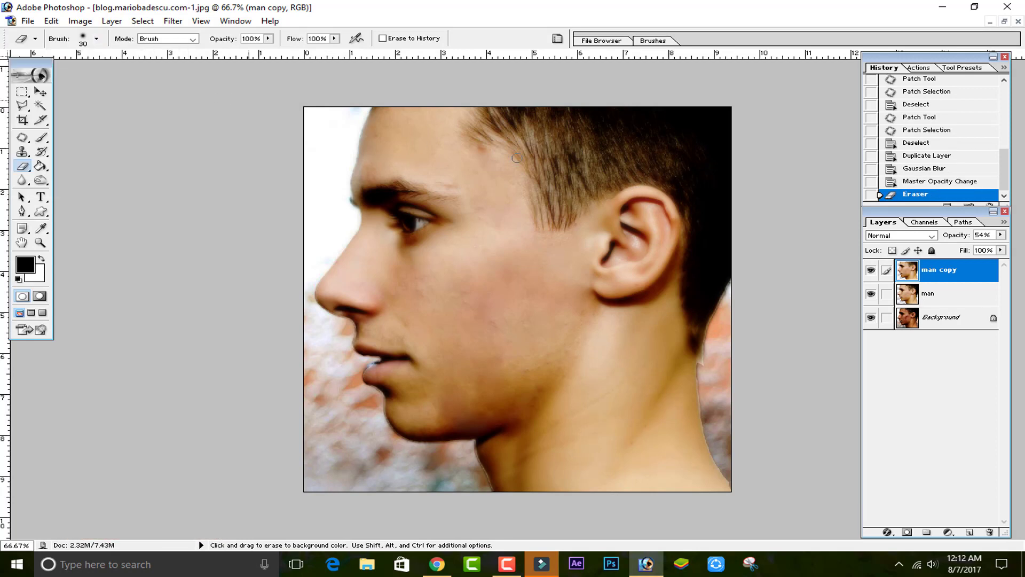
key(bracketright)
key(bracketright)
key(bracketright)
key(bracketleft)
key(bracketleft)
key(bracketleft)
key(bracketleft)
key(bracketleft)
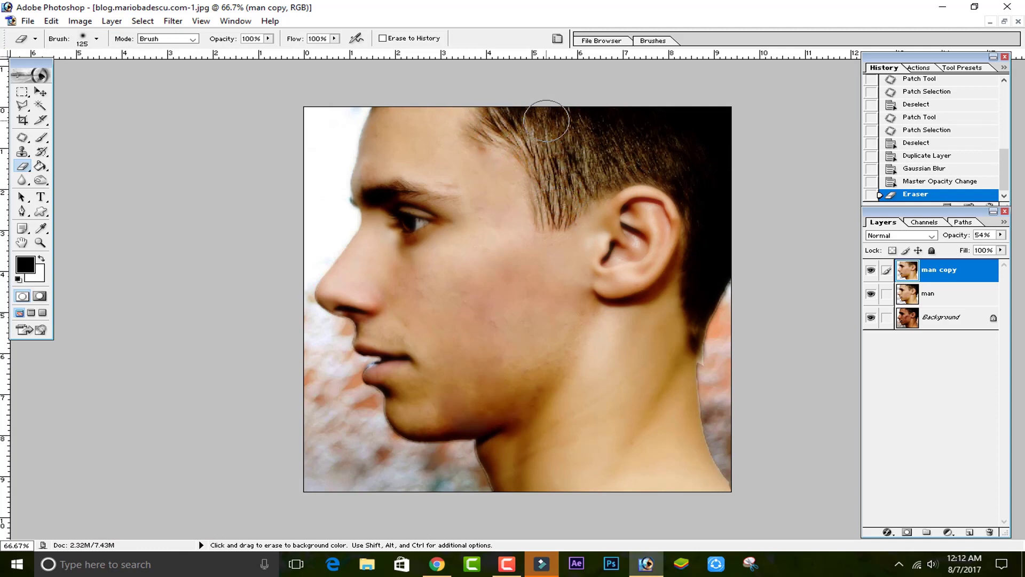
mouse_move(710, 202)
mouse_down()
mouse_move(703, 298)
mouse_move(738, 369)
mouse_up()
key(bracketleft)
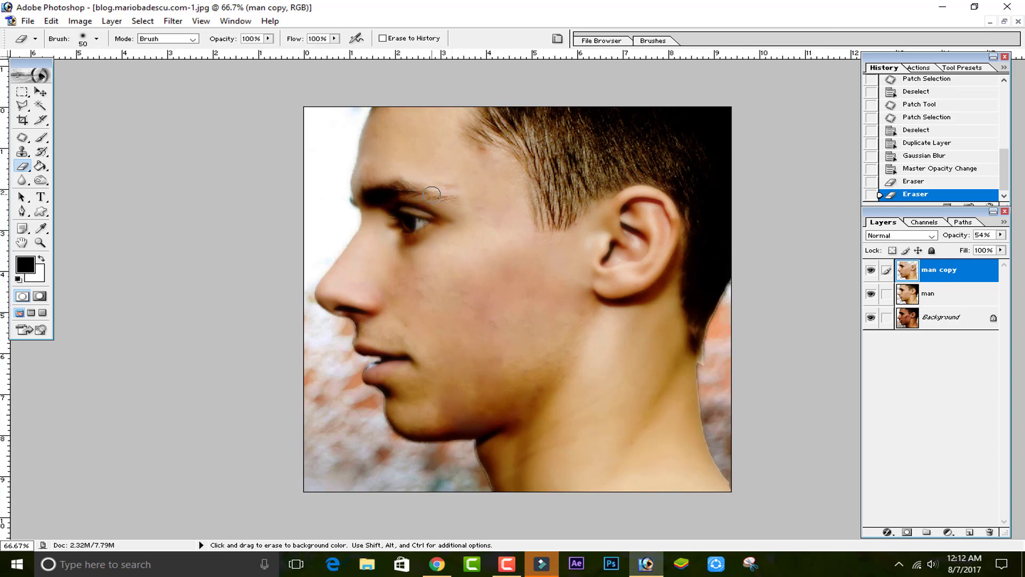
drag(371, 198, 350, 201)
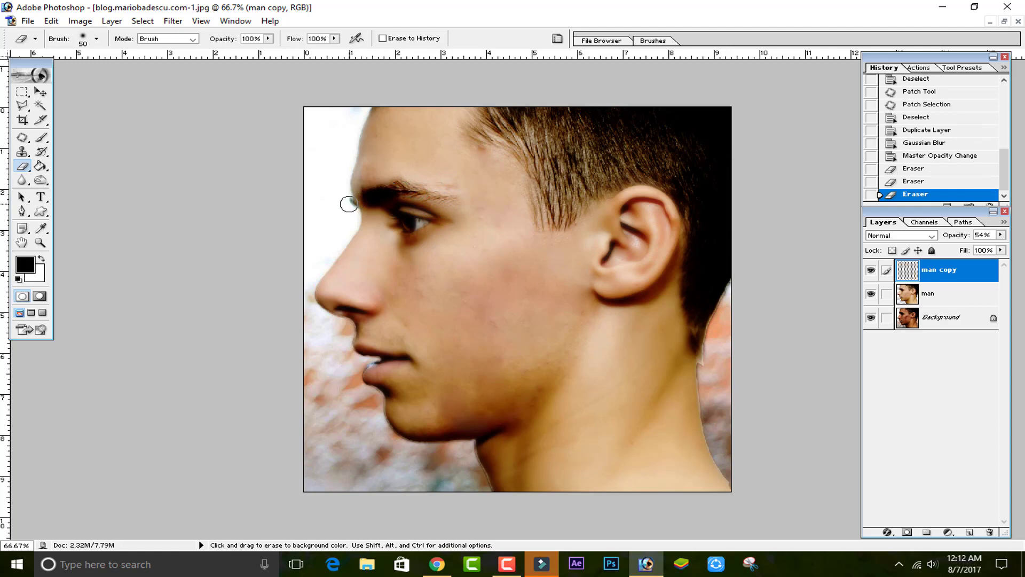
click(405, 235)
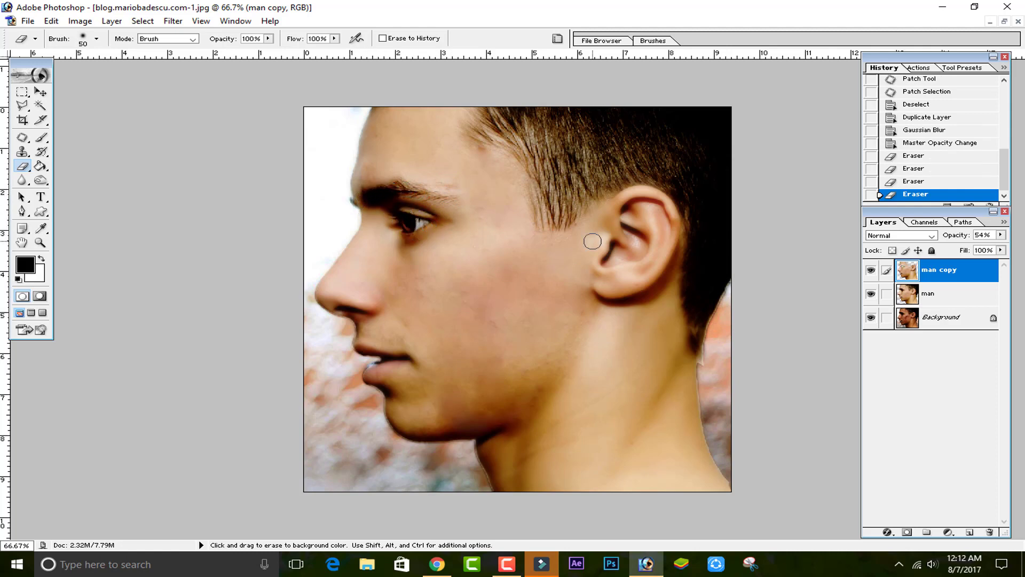
click(614, 257)
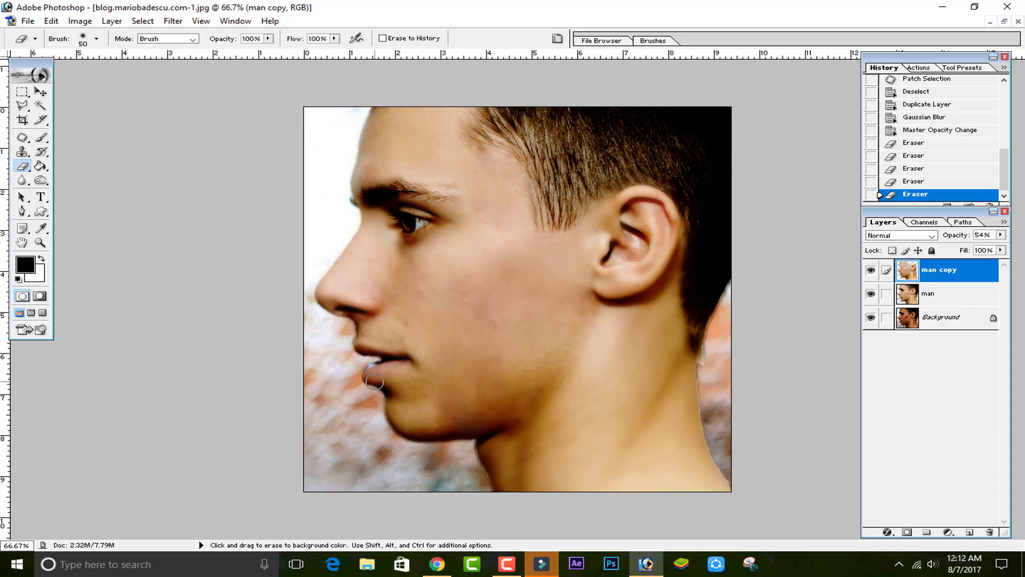
mouse_move(404, 354)
mouse_down()
mouse_move(366, 382)
mouse_move(390, 355)
mouse_up()
drag(357, 313, 317, 325)
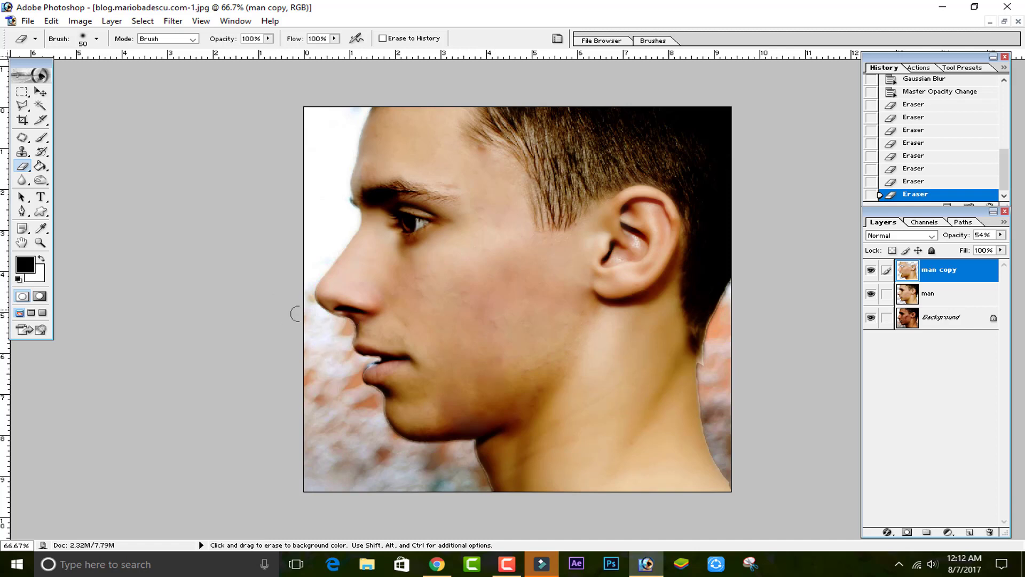
Set the man copy layer's opacity to 80%.
click(1000, 235)
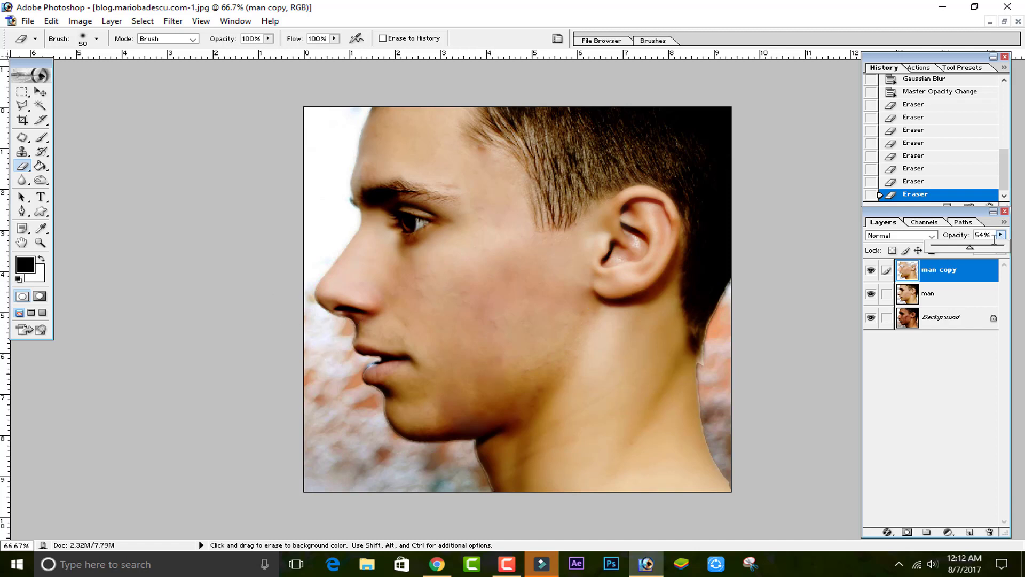
drag(981, 249, 987, 247)
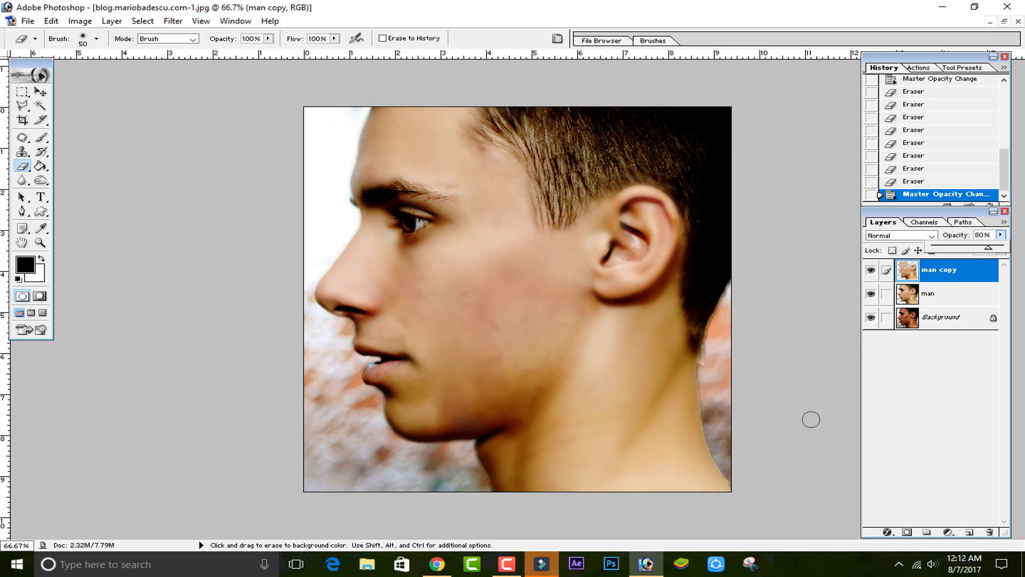
click(976, 378)
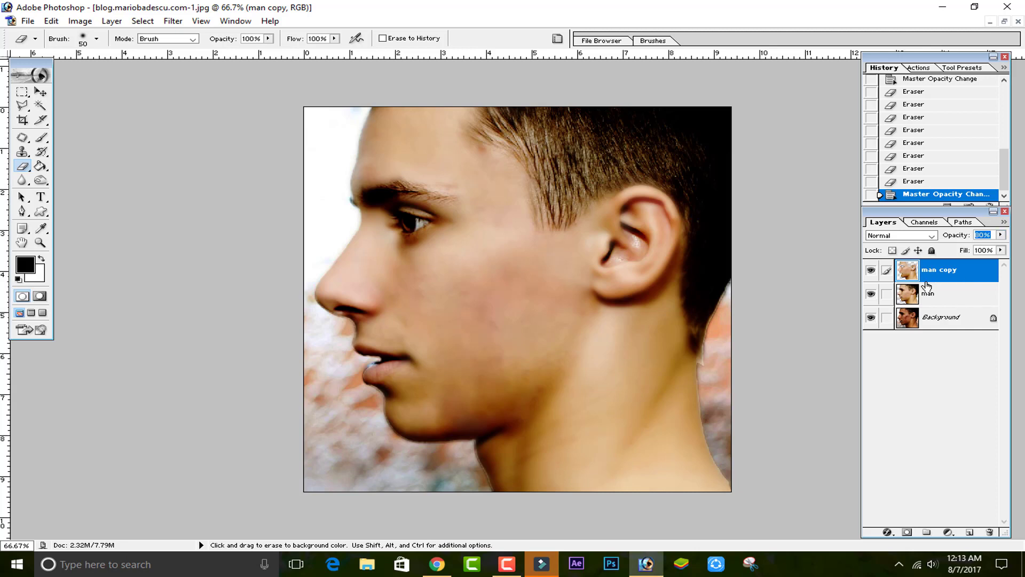
Desaturate the Reds and lighten them slightly with Hue/Saturation on the man copy layer.
key(ctrl+u)
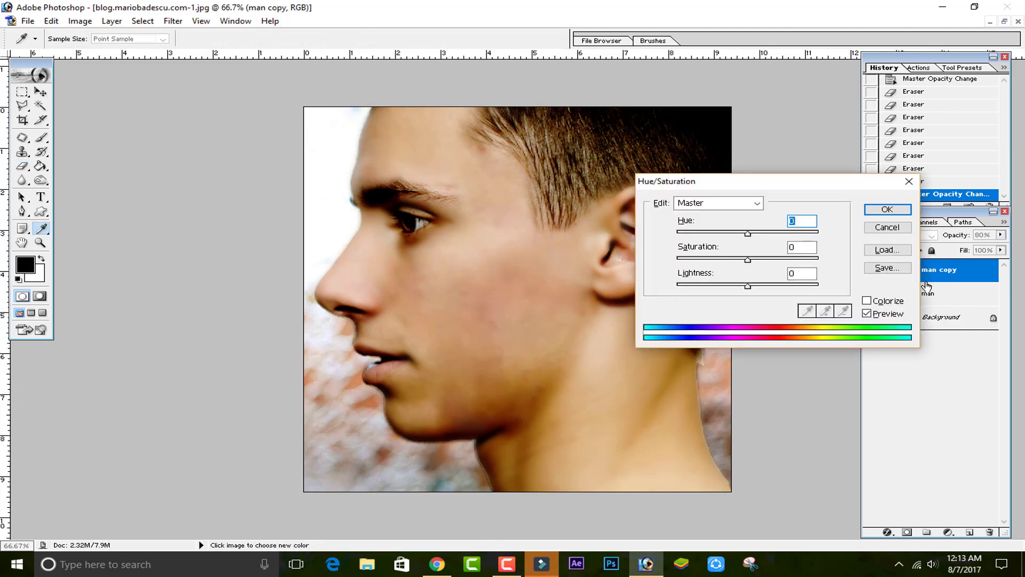
click(711, 204)
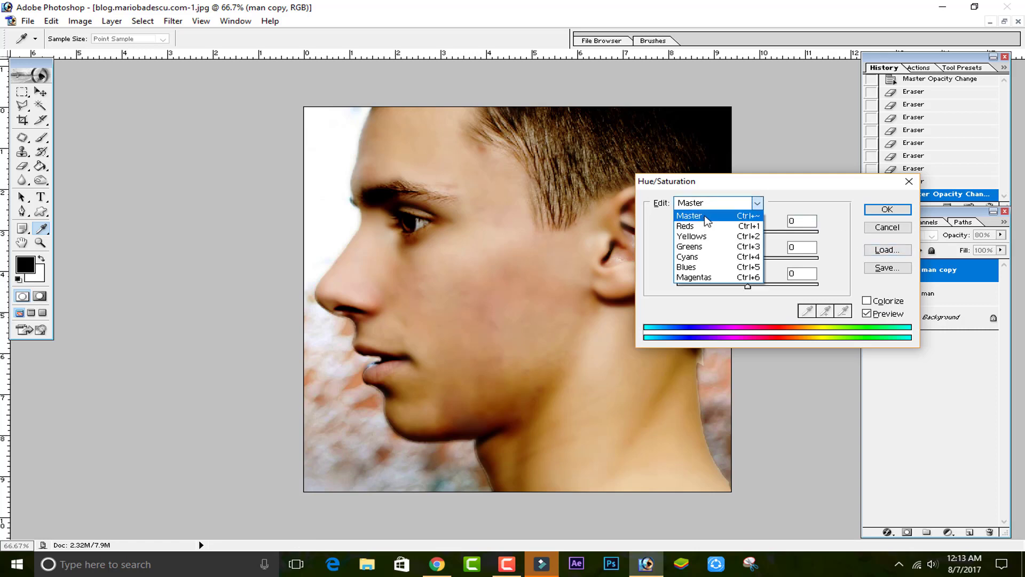
click(701, 226)
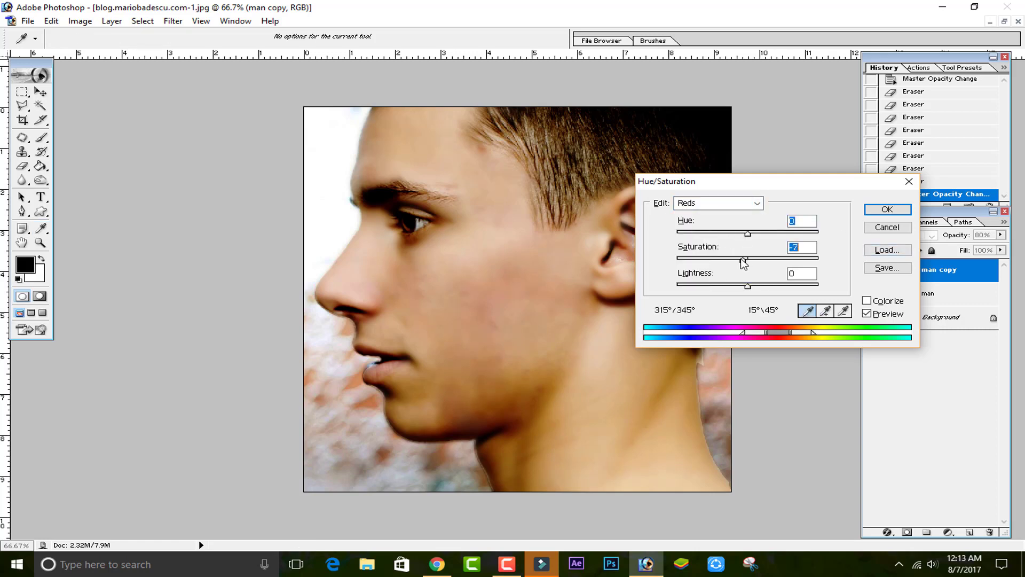
mouse_move(748, 259)
mouse_down()
mouse_move(724, 262)
mouse_move(755, 233)
mouse_up()
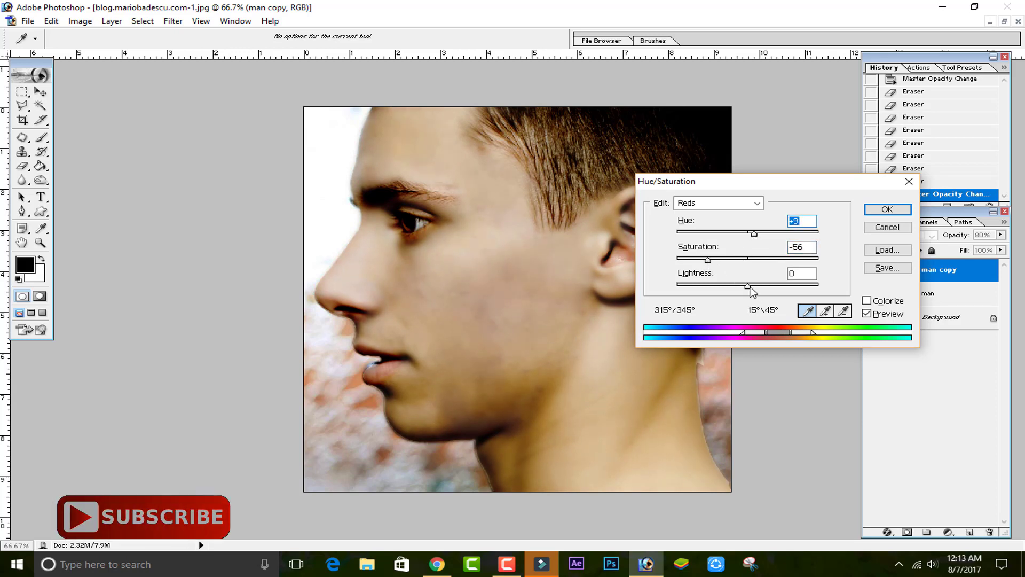
mouse_move(748, 286)
mouse_down()
mouse_move(727, 260)
mouse_move(732, 268)
mouse_up()
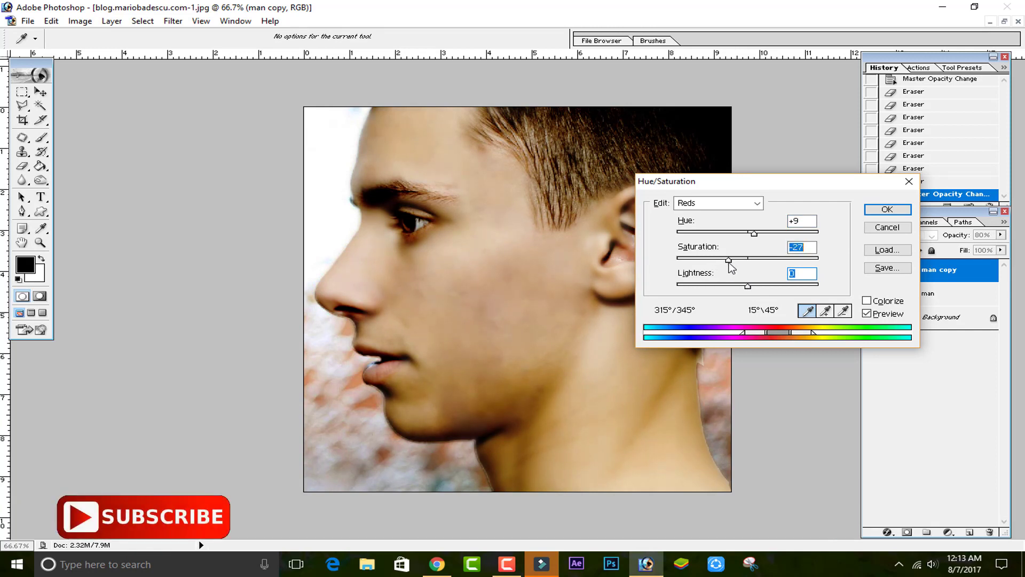
click(874, 212)
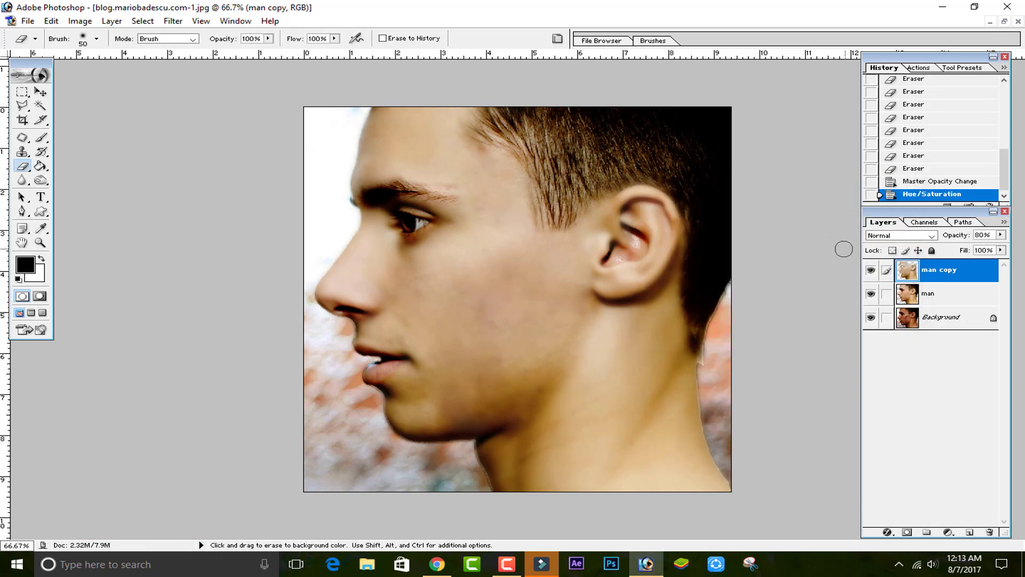
Toggle the man copy layer off and on to compare, dismissing its layer options menu.
click(871, 270)
click(871, 270)
right_click(928, 266)
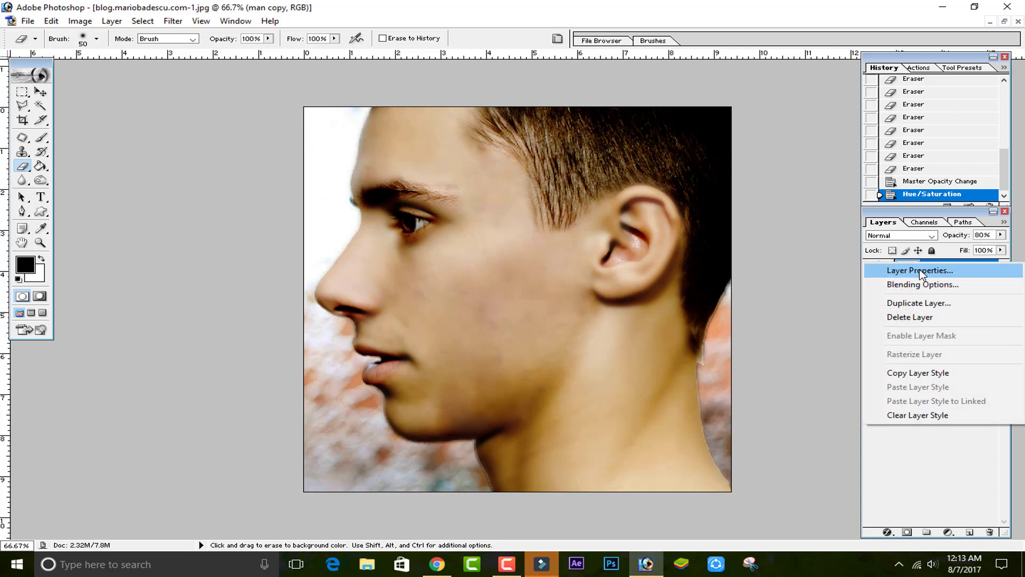
click(847, 364)
Reapply Hue/Saturation to the Reds with their saturation nudged up slightly.
key(ctrl+u)
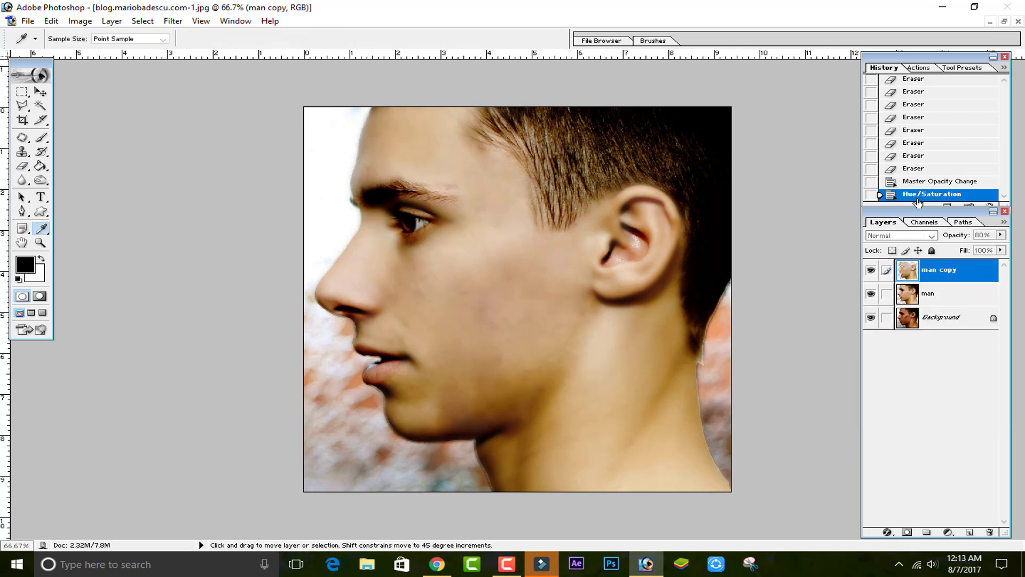
click(737, 208)
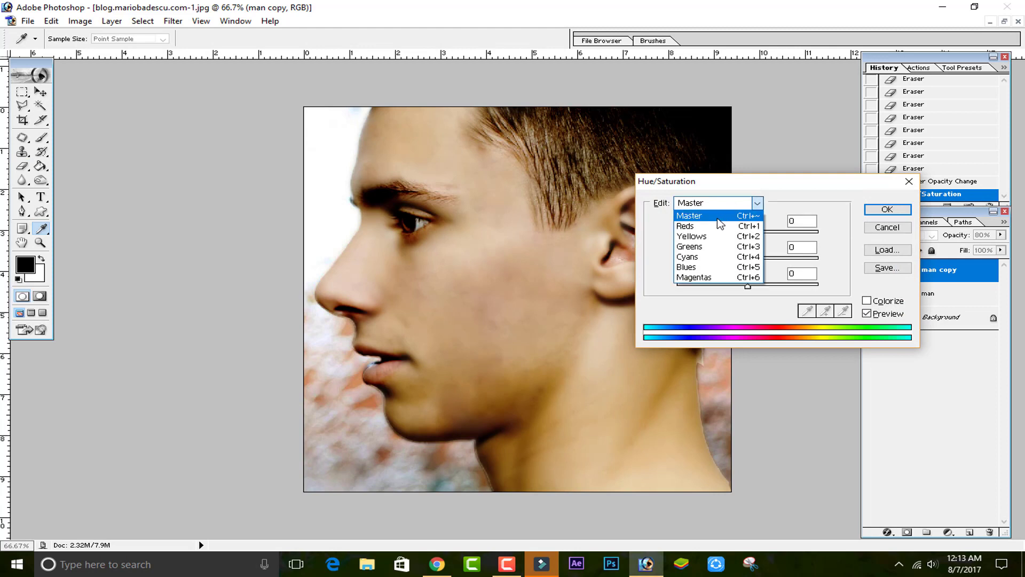
click(715, 224)
drag(748, 260, 768, 264)
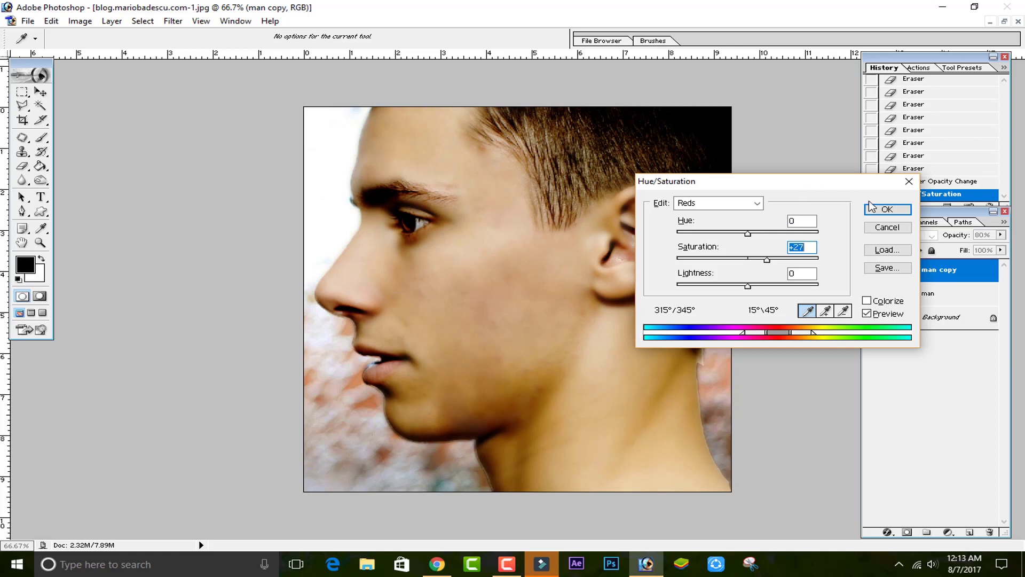
click(885, 210)
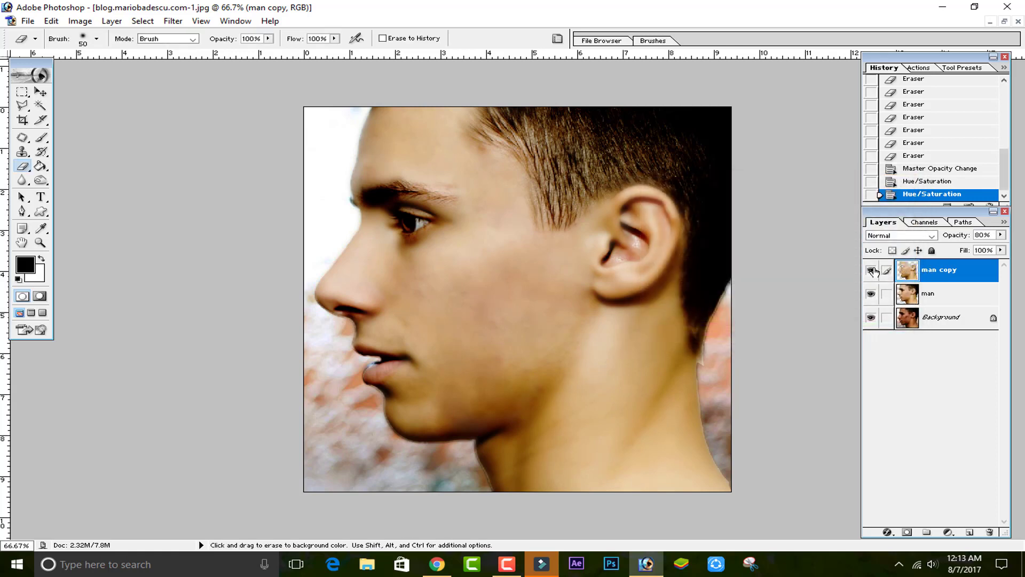
Compare the smoothed layers against the original acne skin, then begin picking a foreground colour.
click(871, 271)
click(871, 271)
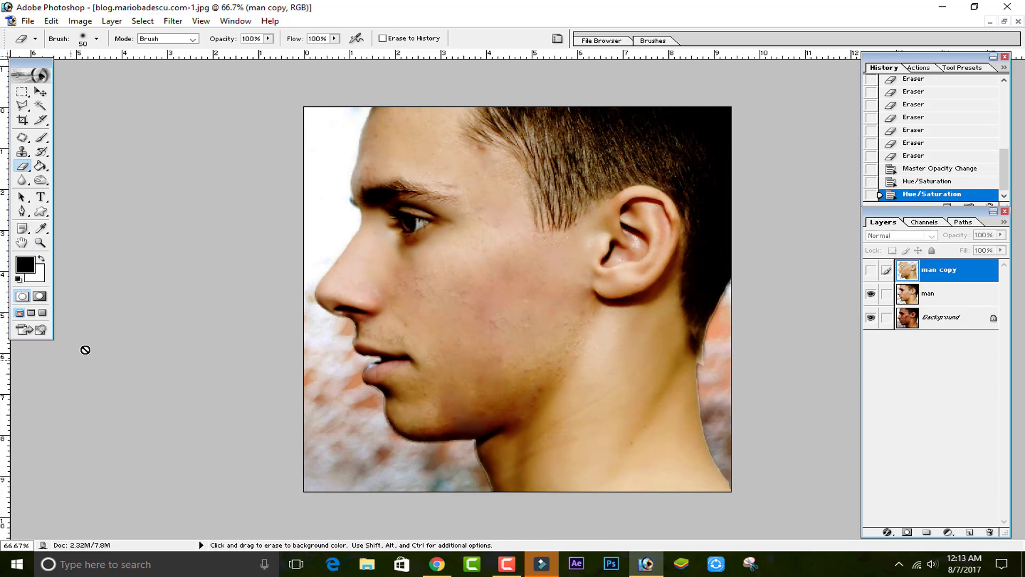
click(871, 293)
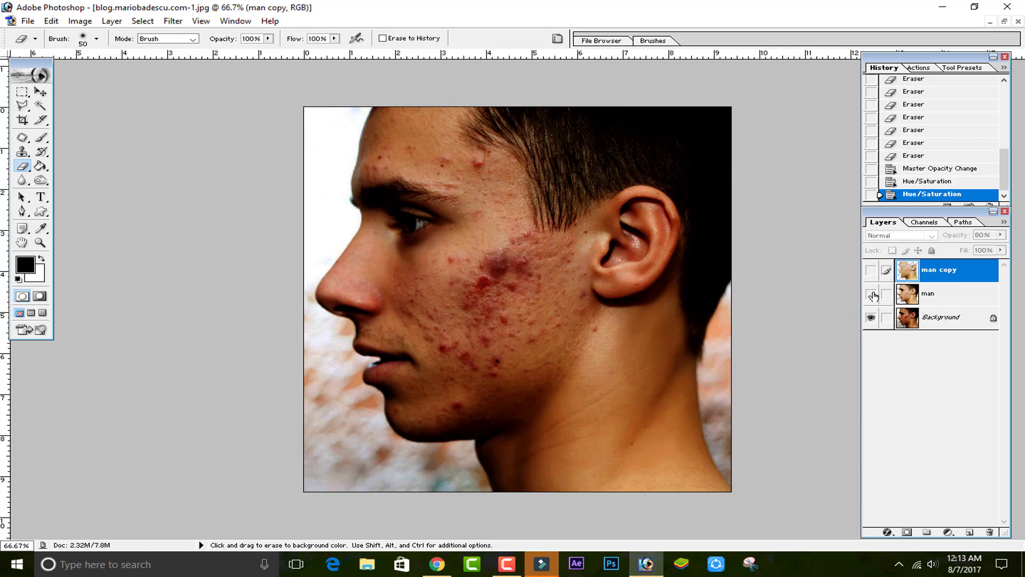
click(871, 294)
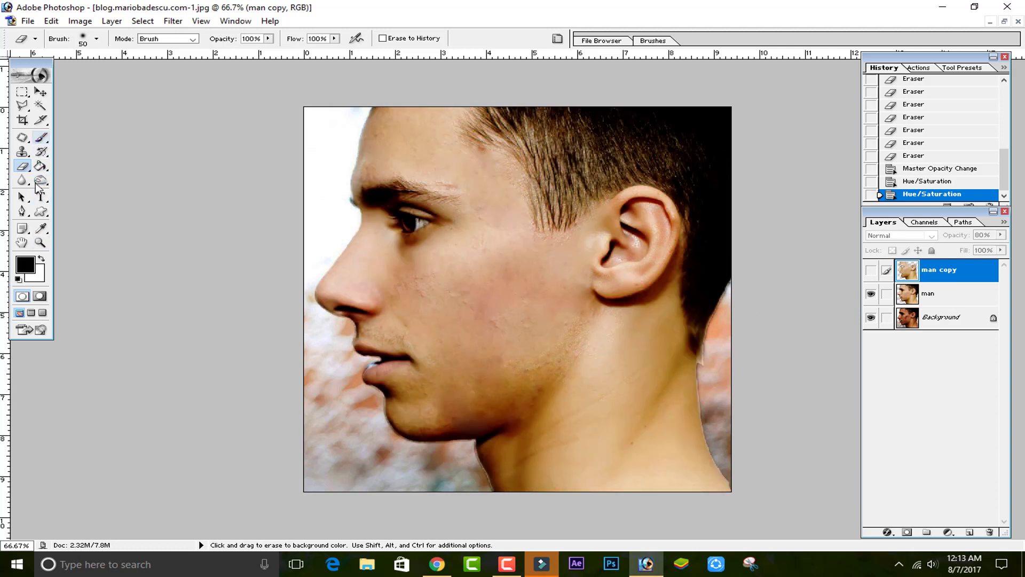
drag(40, 229, 105, 228)
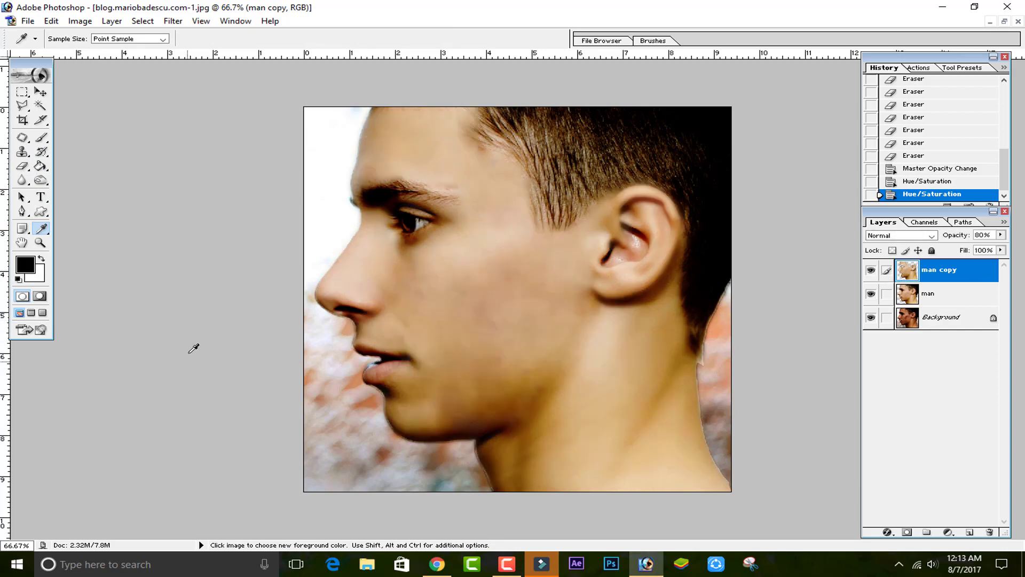
click(27, 265)
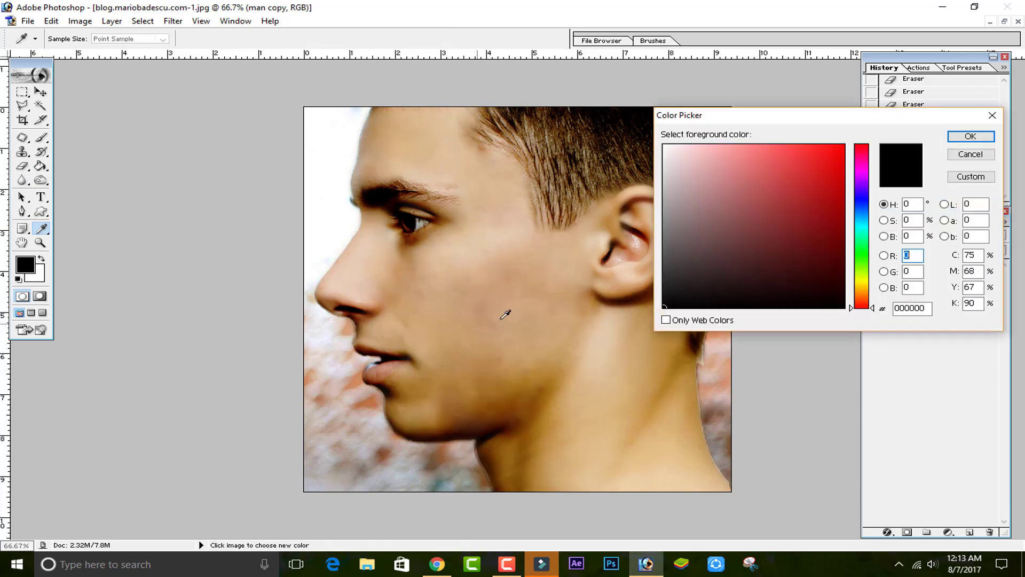
Set the foreground colour to a saturated salmon red (FF7474).
click(390, 357)
click(741, 145)
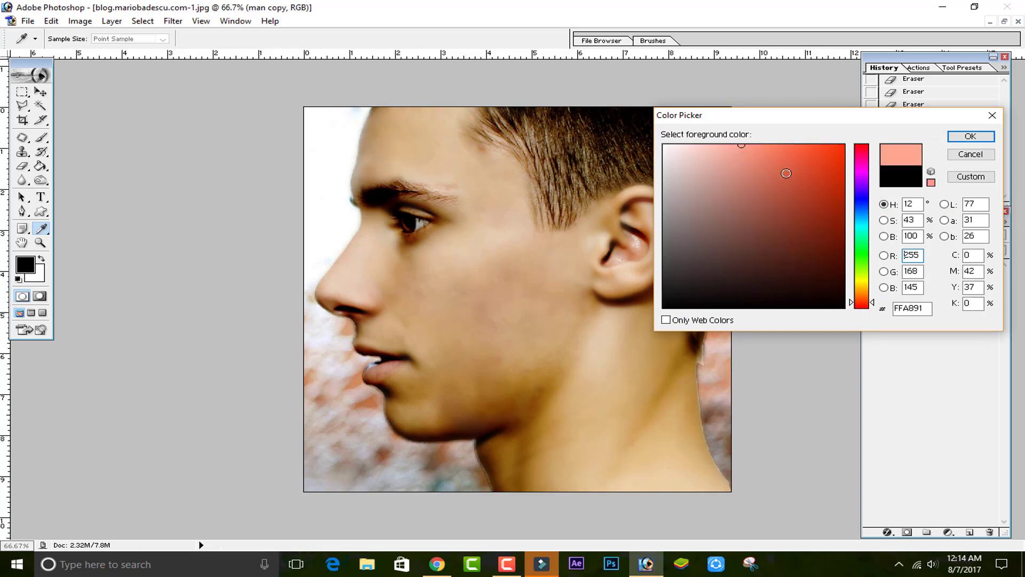
click(873, 303)
mouse_move(872, 303)
mouse_down()
mouse_move(880, 275)
mouse_move(882, 312)
mouse_up()
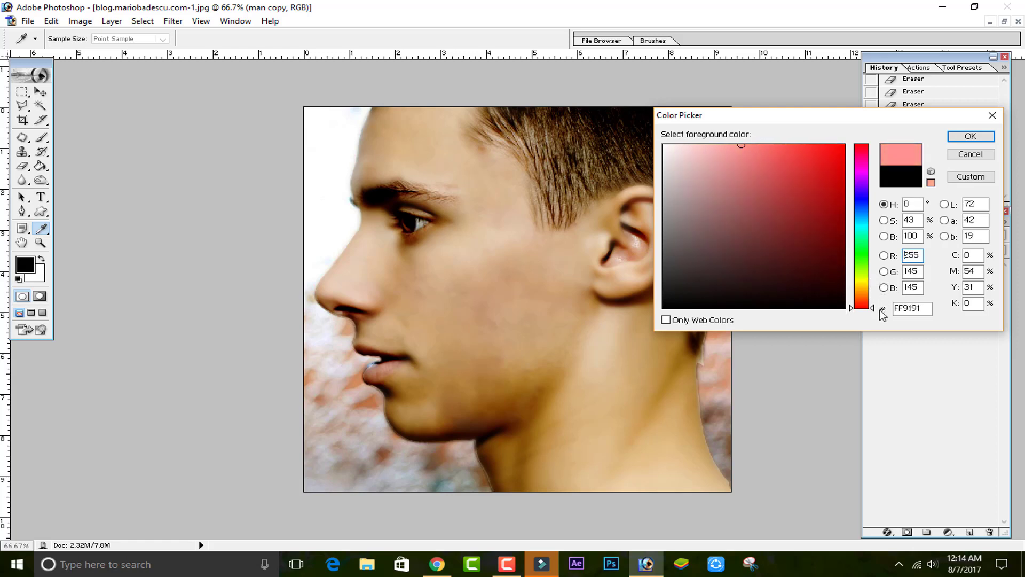
drag(818, 153, 762, 146)
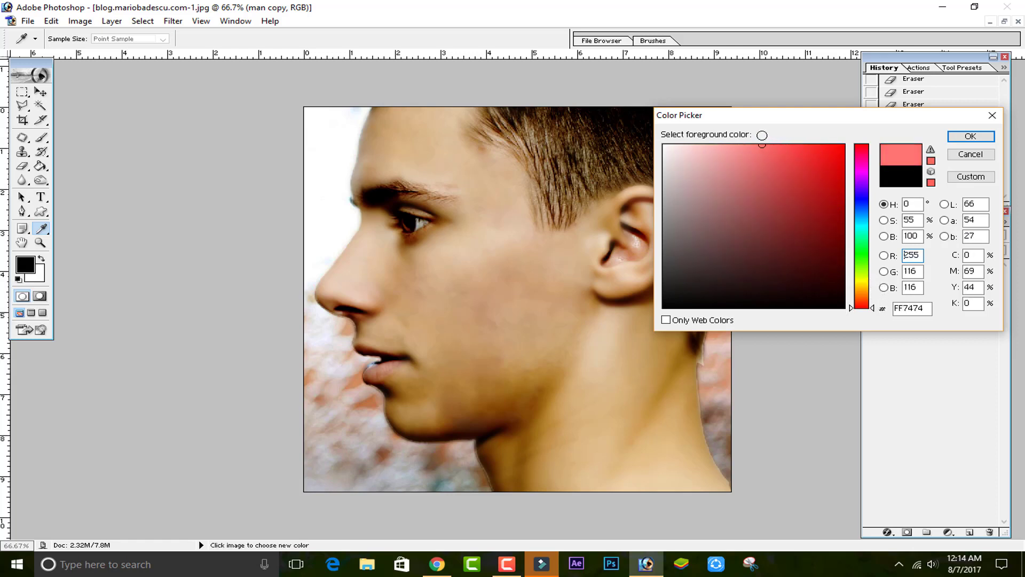
click(969, 137)
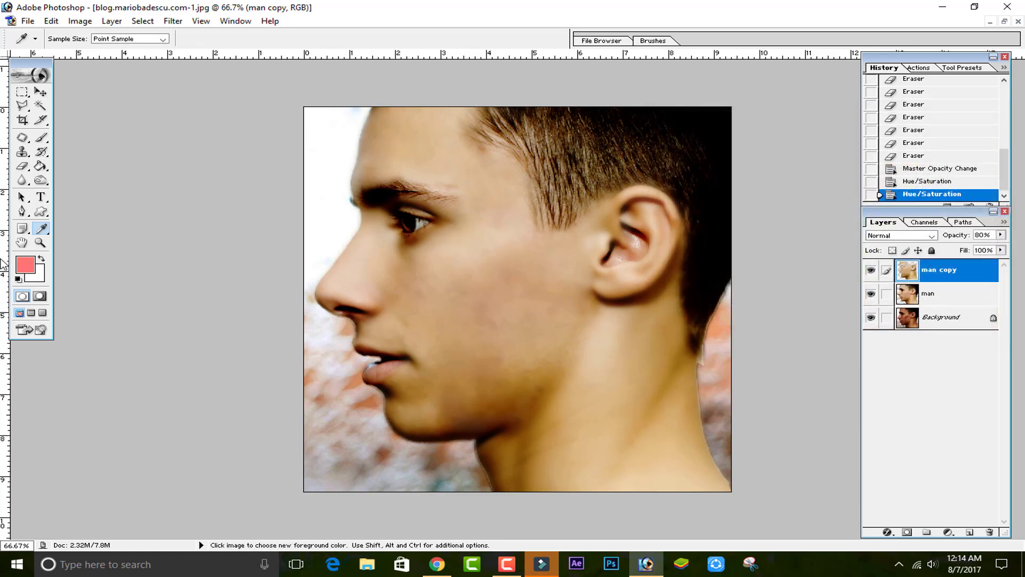
Brush salmon over the lips on a new Soft Light layer, refining with a smaller brush.
click(41, 138)
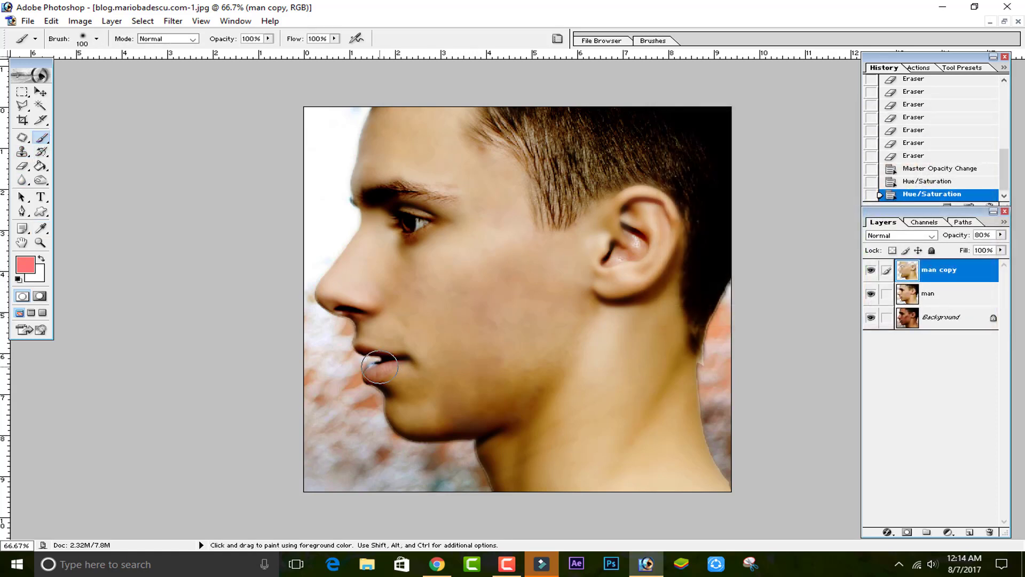
click(969, 533)
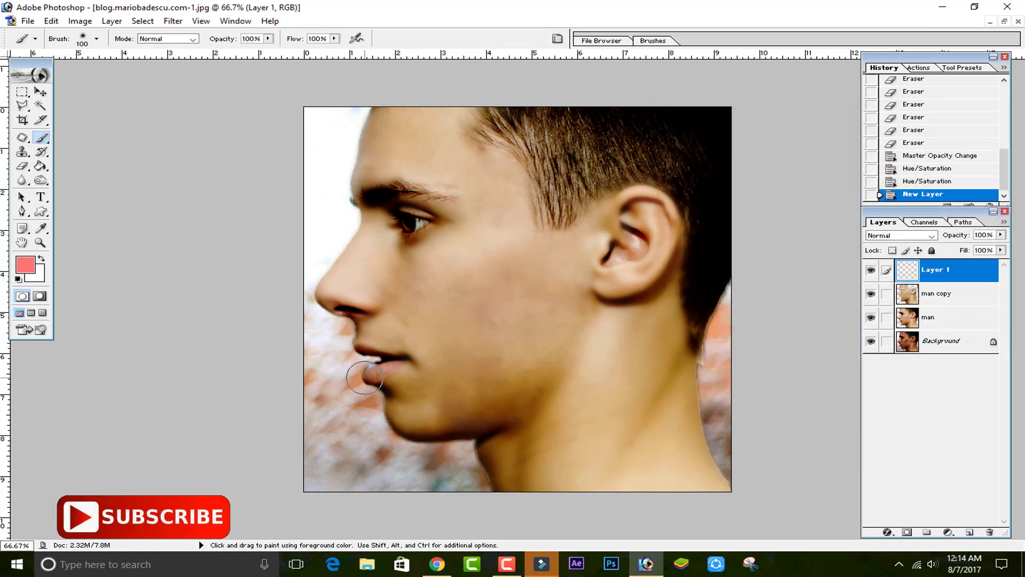
drag(365, 377, 365, 360)
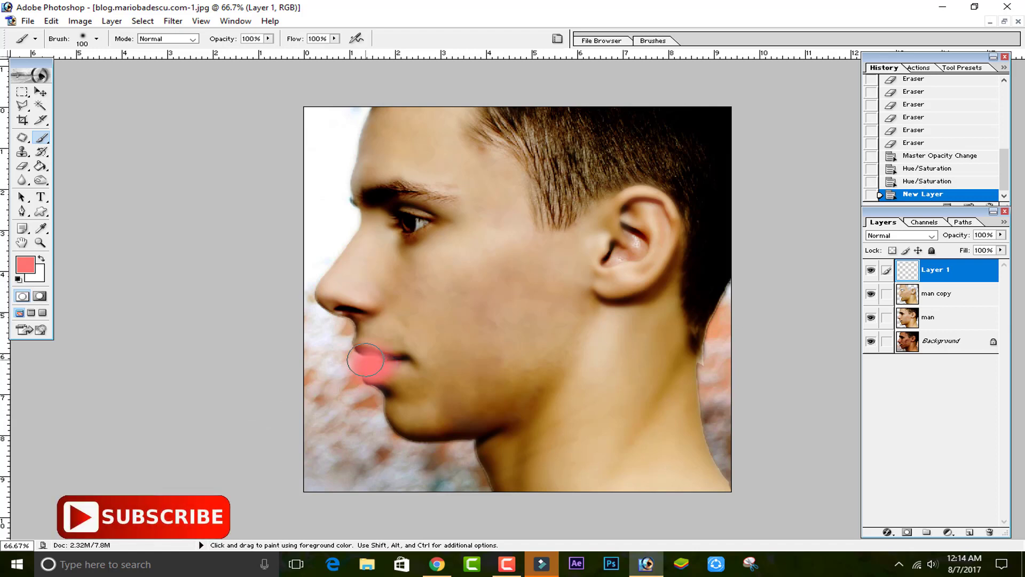
click(916, 236)
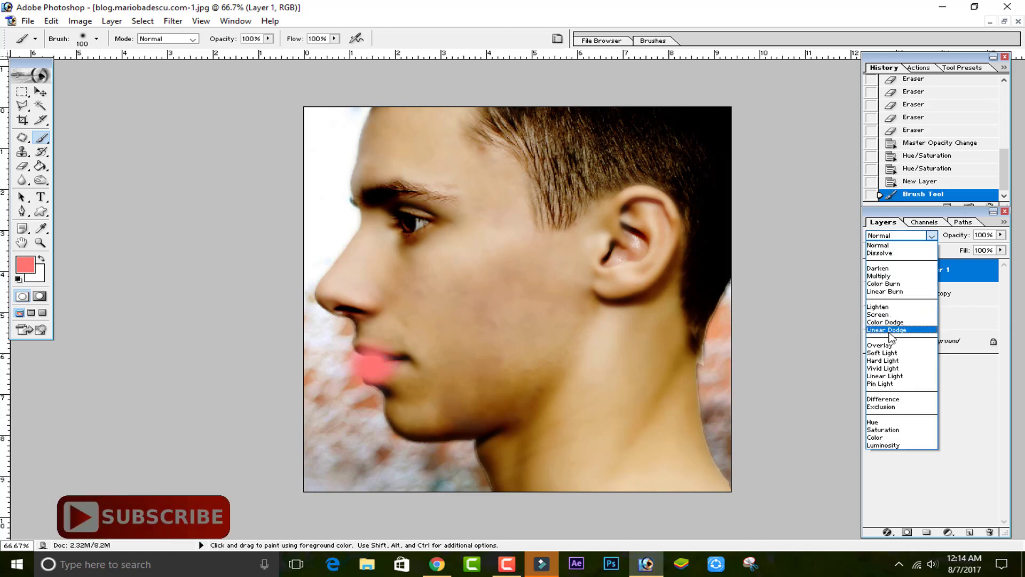
click(882, 353)
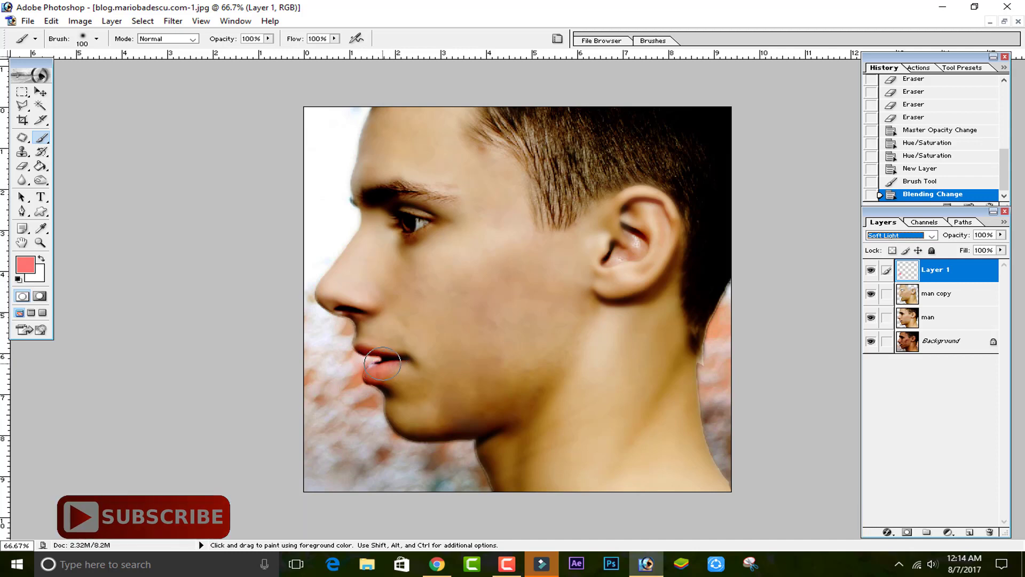
drag(359, 350, 393, 356)
key(bracketleft)
key(bracketleft)
key(bracketleft)
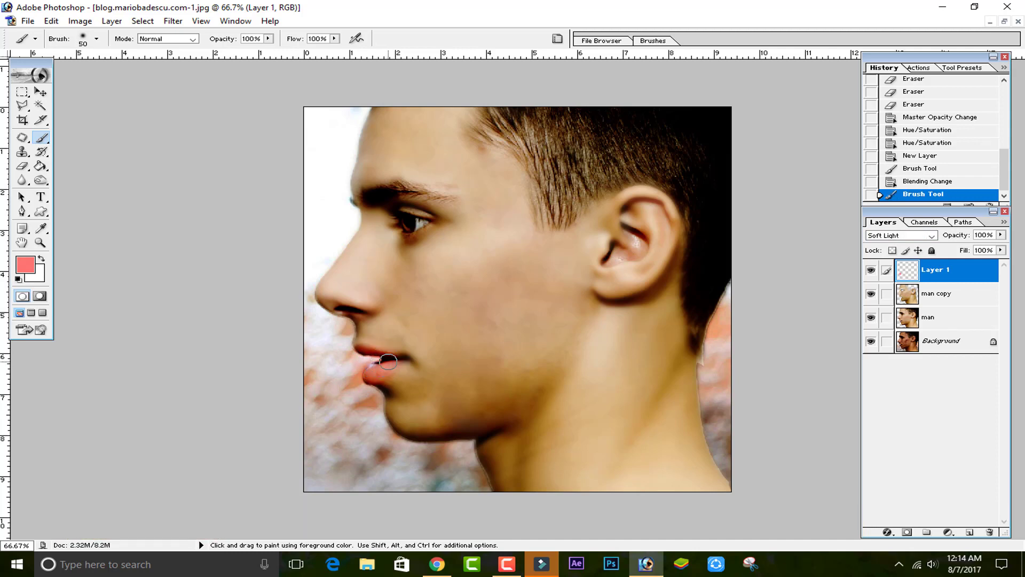
drag(397, 359, 367, 363)
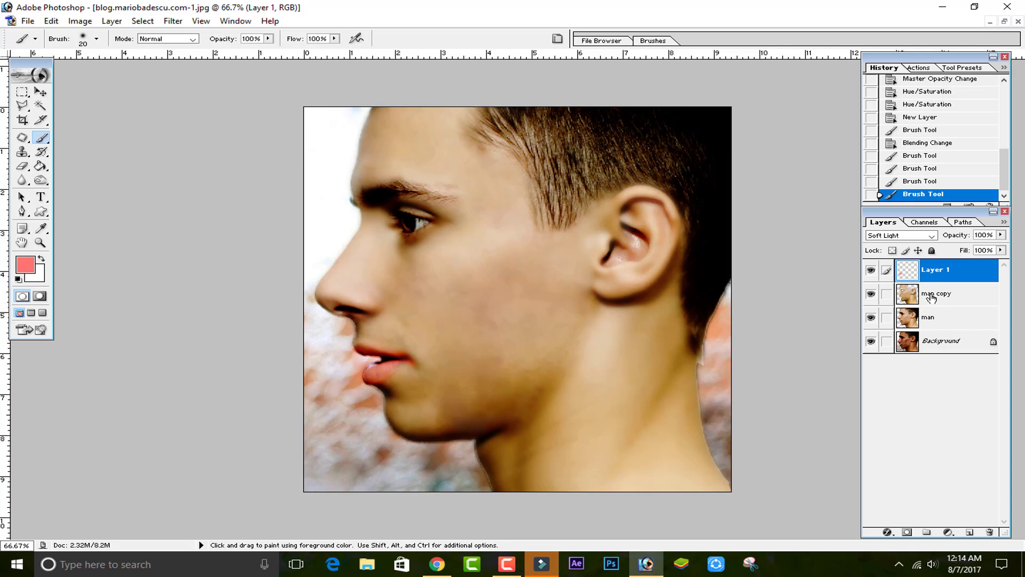
Try and undo clipping the lip layer, then lower its opacity to 57%.
alt+click(908, 283)
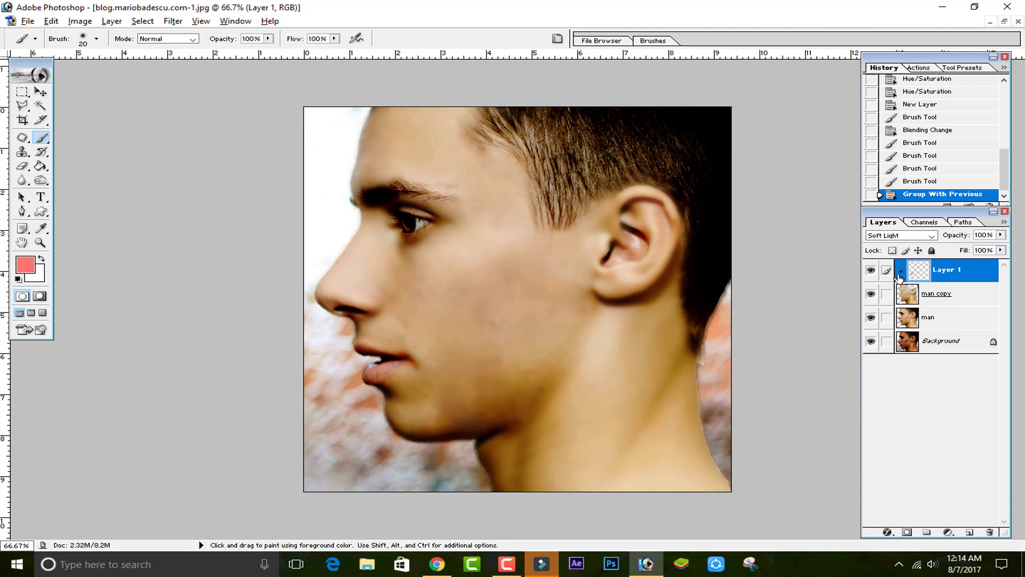
click(934, 182)
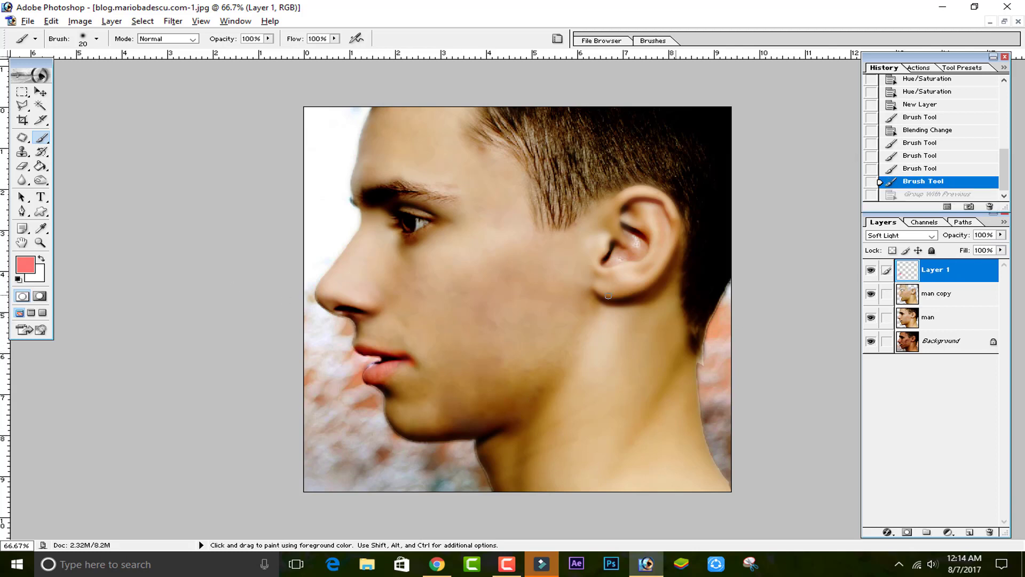
drag(1000, 235, 971, 248)
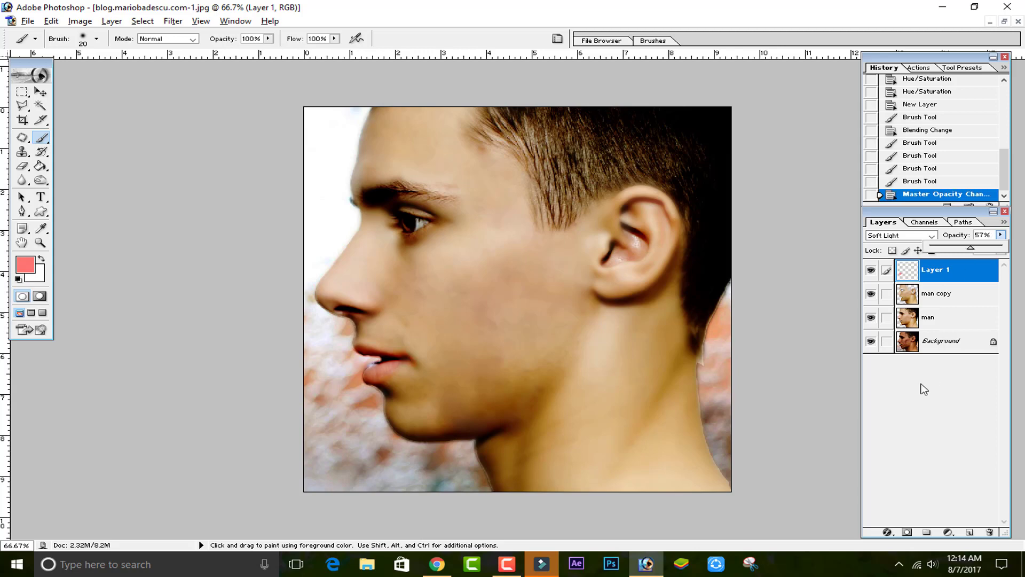
click(925, 390)
click(41, 92)
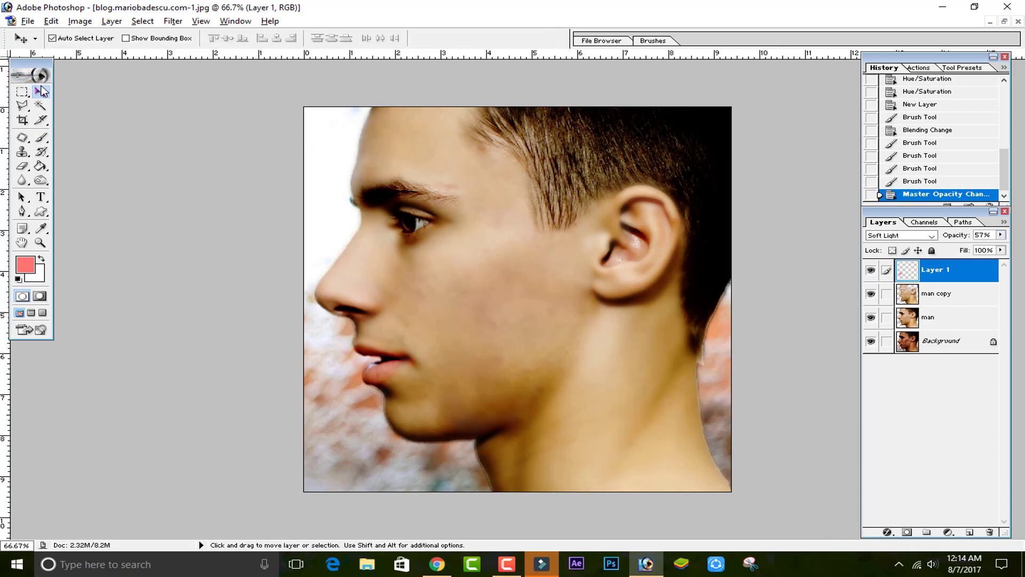
Zoom in and erase smoothing near the eye corner on the man copy layer.
key(ctrl+plus)
key(ctrl+plus)
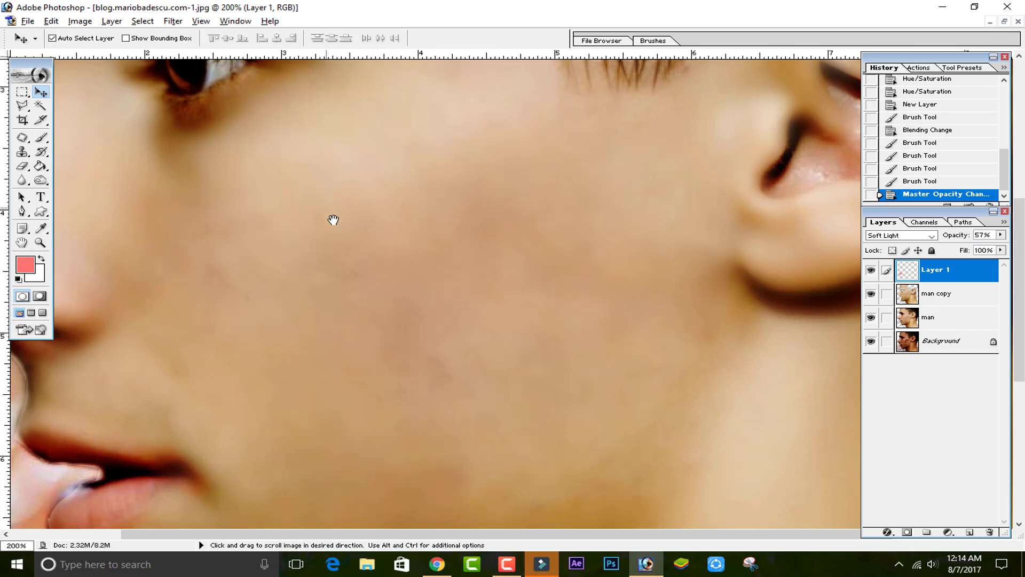
mouse_move(333, 219)
mouse_down()
mouse_move(457, 315)
mouse_move(470, 424)
mouse_up()
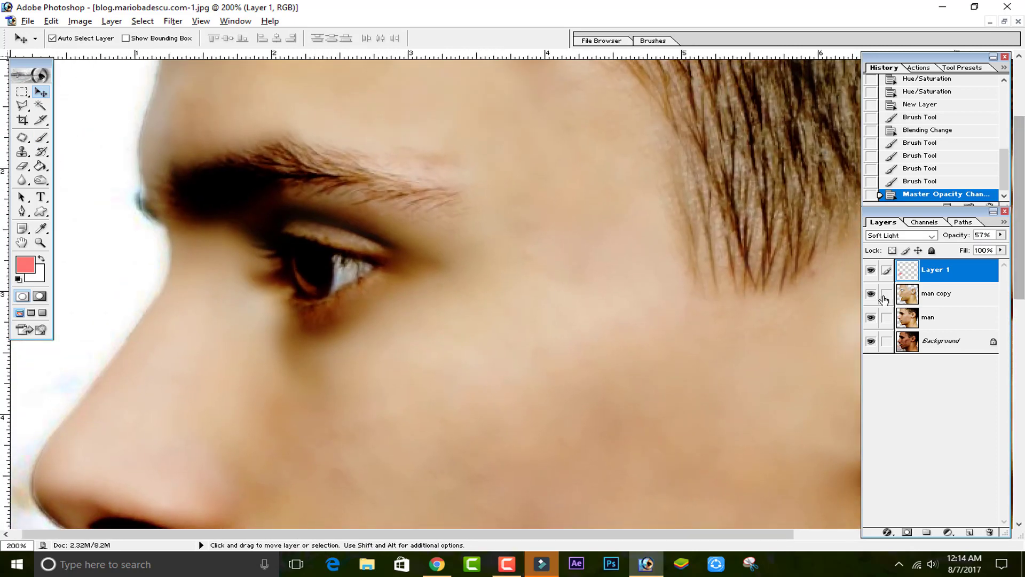
click(22, 166)
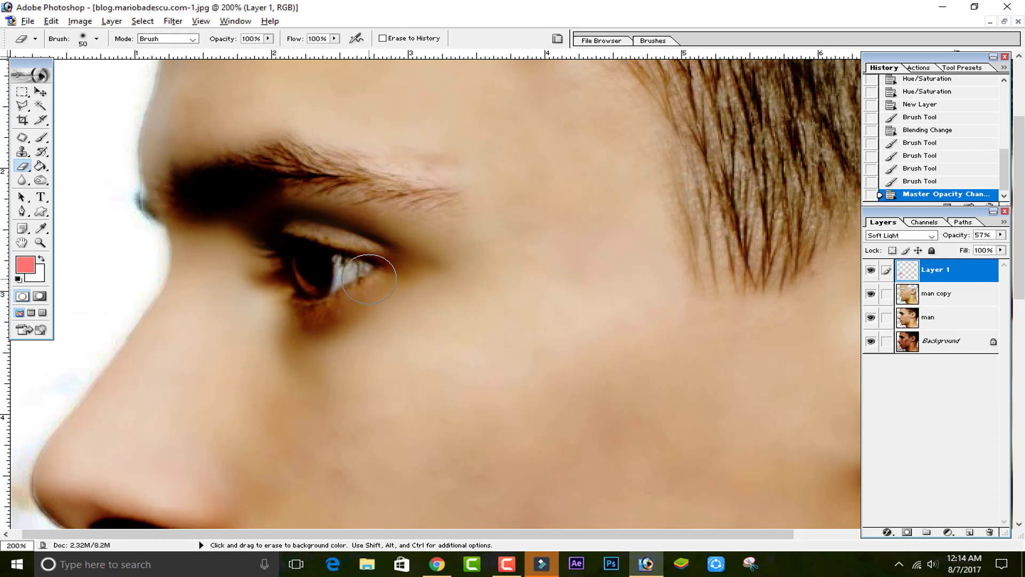
drag(315, 304, 328, 275)
click(937, 294)
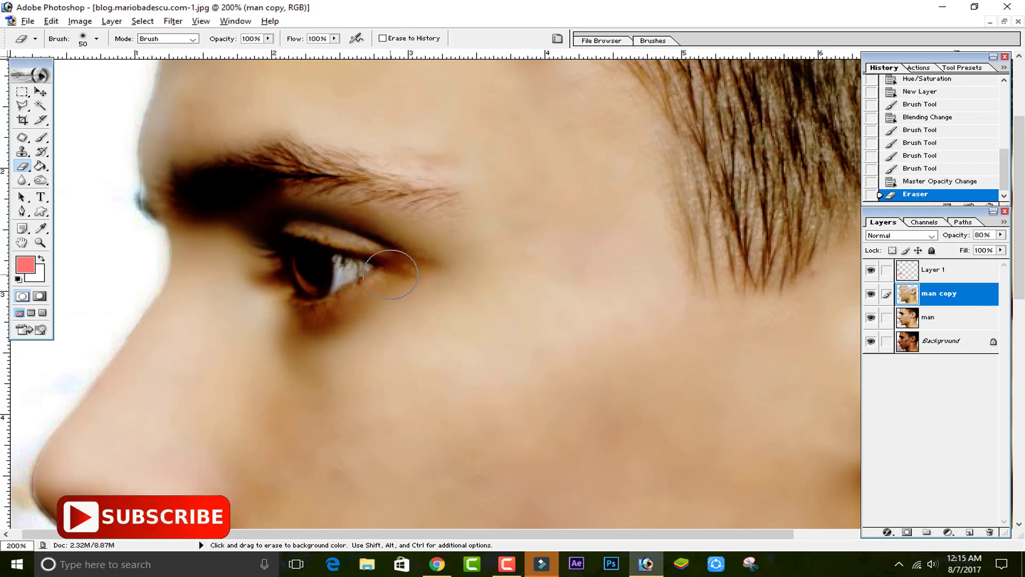
mouse_move(391, 274)
mouse_down()
mouse_move(297, 291)
mouse_move(369, 270)
mouse_move(309, 239)
mouse_move(169, 203)
mouse_up()
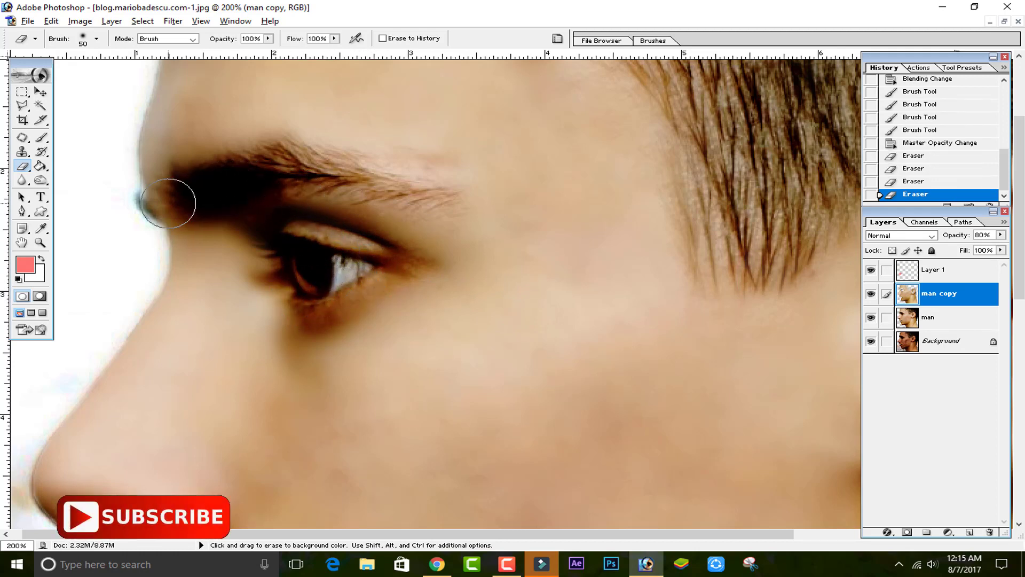
Erase the smoothed layer over the hair near the ear, then zoom out to 66.7%.
mouse_move(272, 259)
mouse_down()
mouse_move(257, 236)
mouse_move(394, 275)
mouse_up()
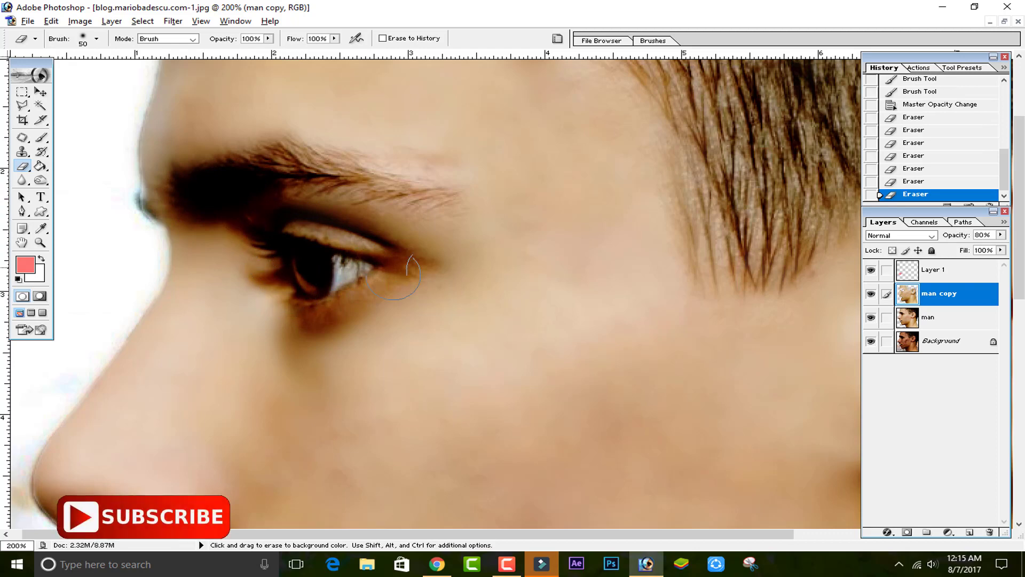
drag(662, 235, 764, 278)
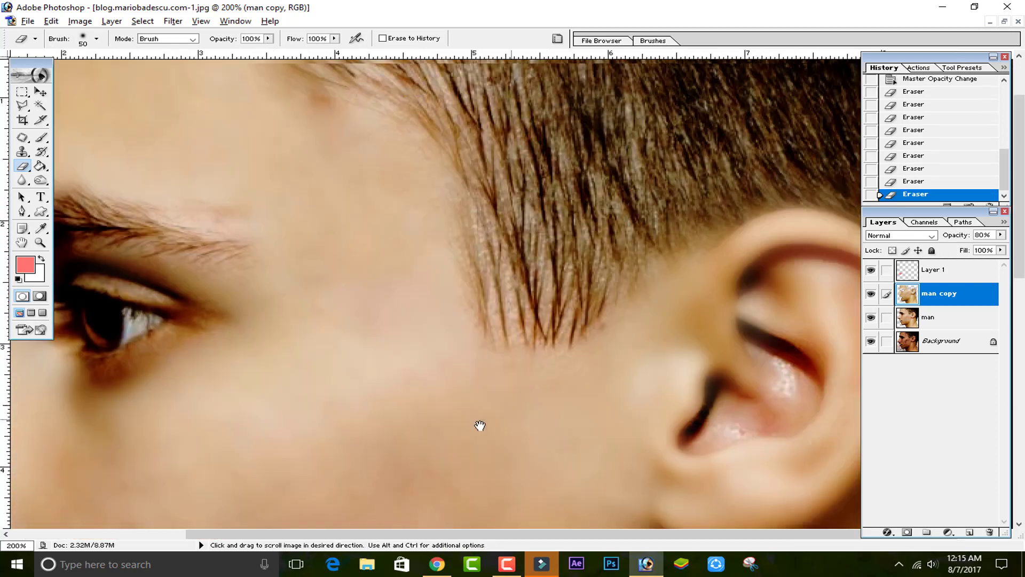
drag(710, 160, 445, 237)
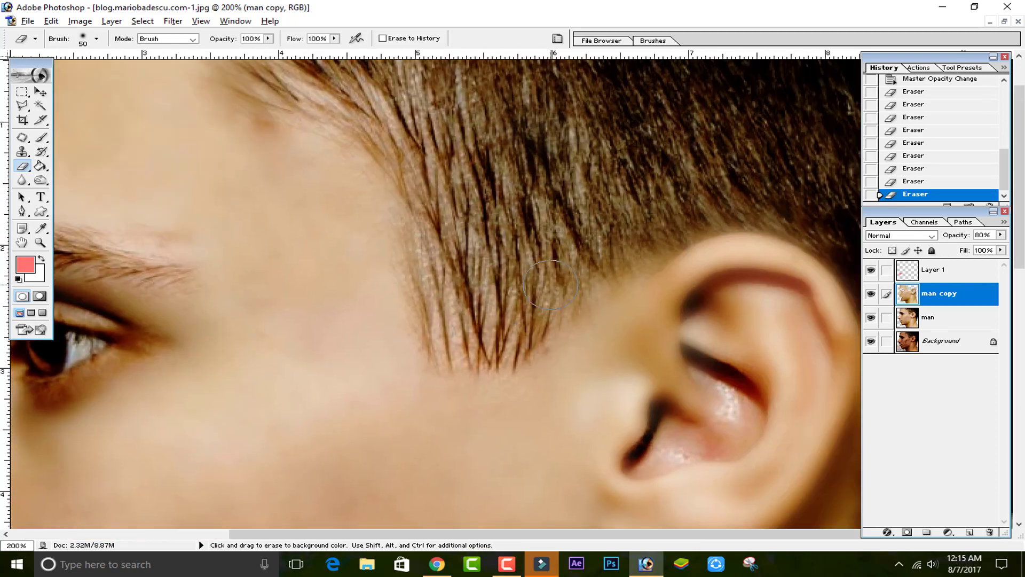
drag(694, 209, 731, 194)
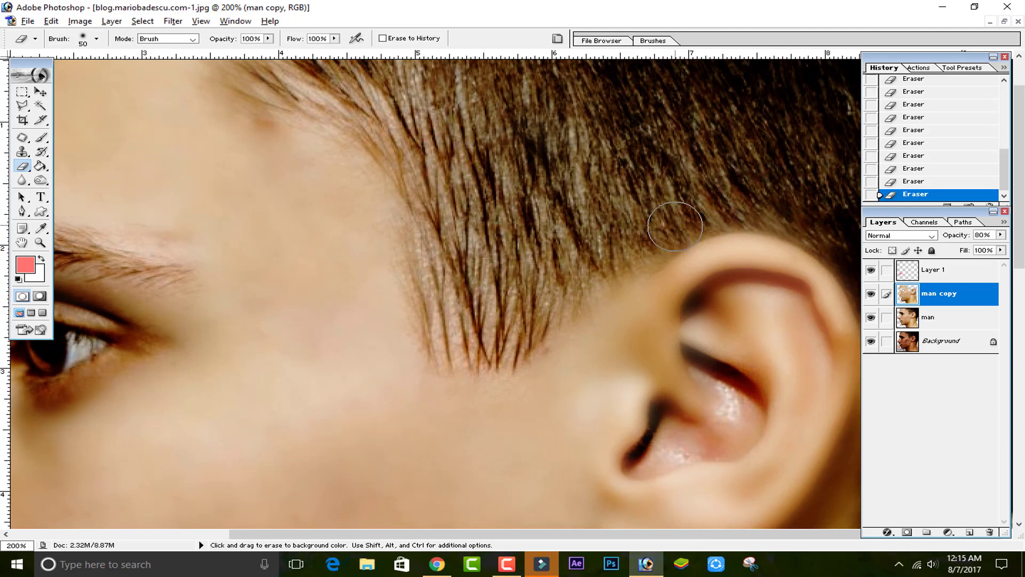
key(space)
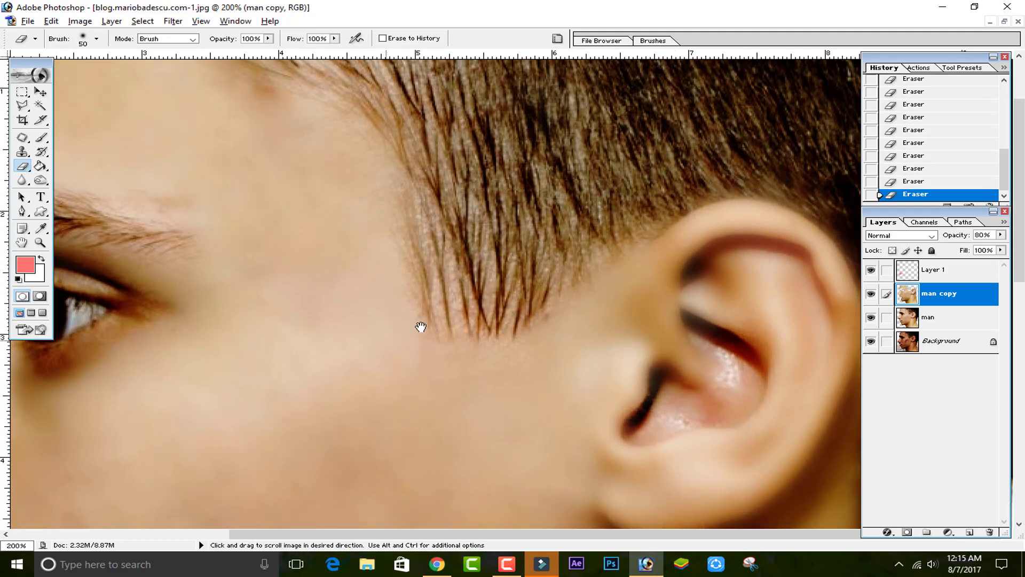
key(ctrl+minus)
key(ctrl+minus)
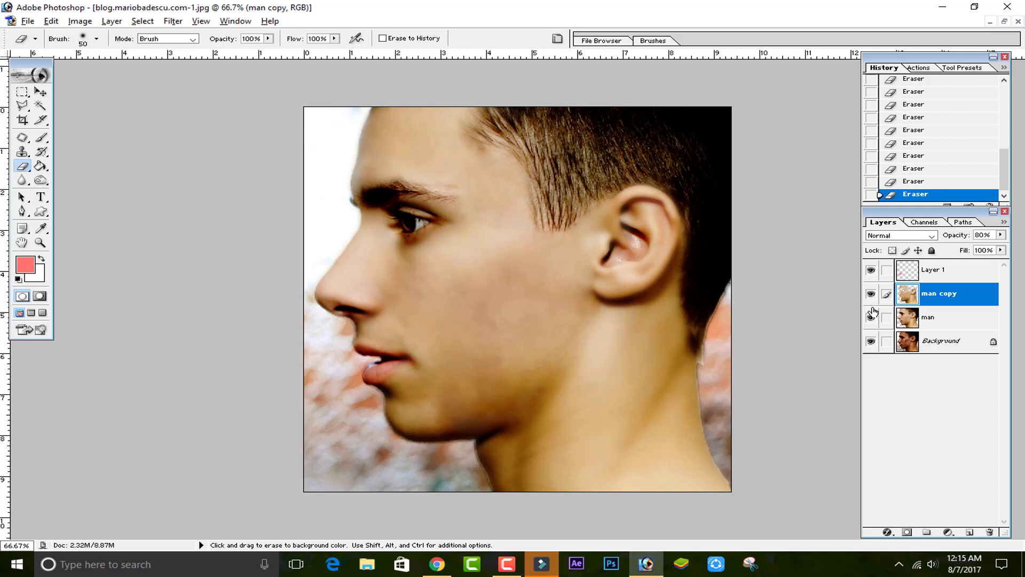
click(919, 278)
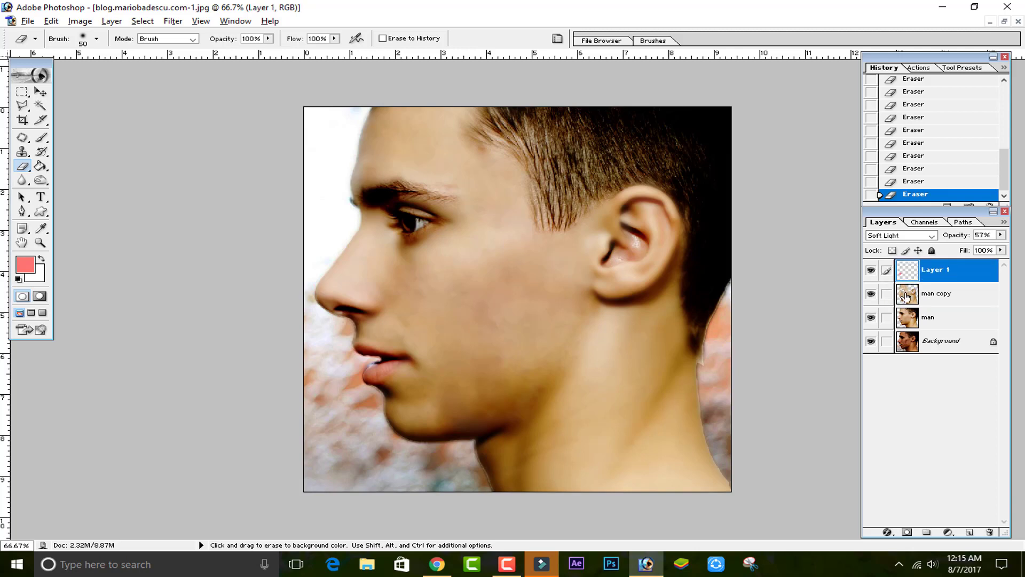
key(ctrl+e)
key(ctrl+e)
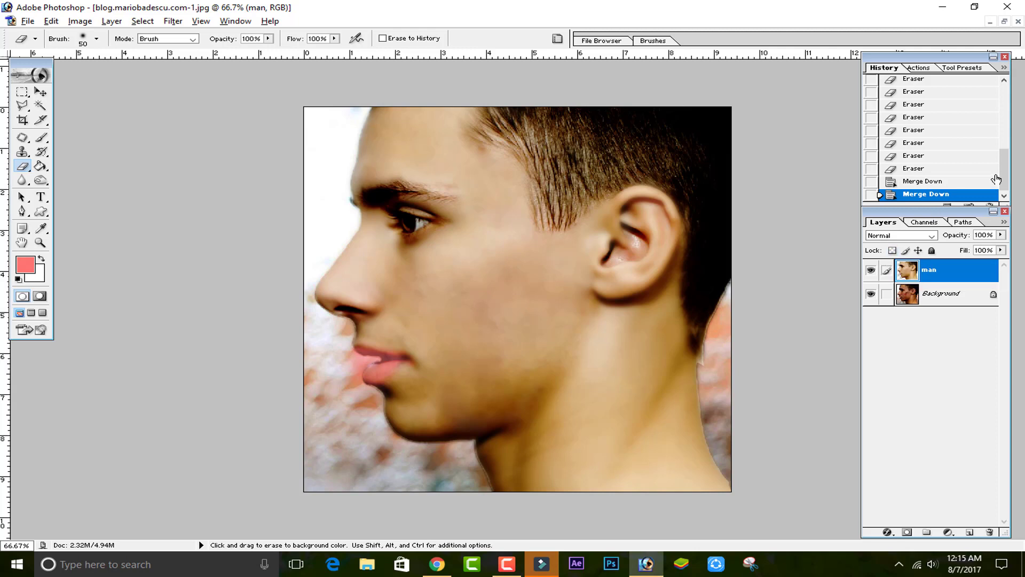
click(951, 183)
click(944, 160)
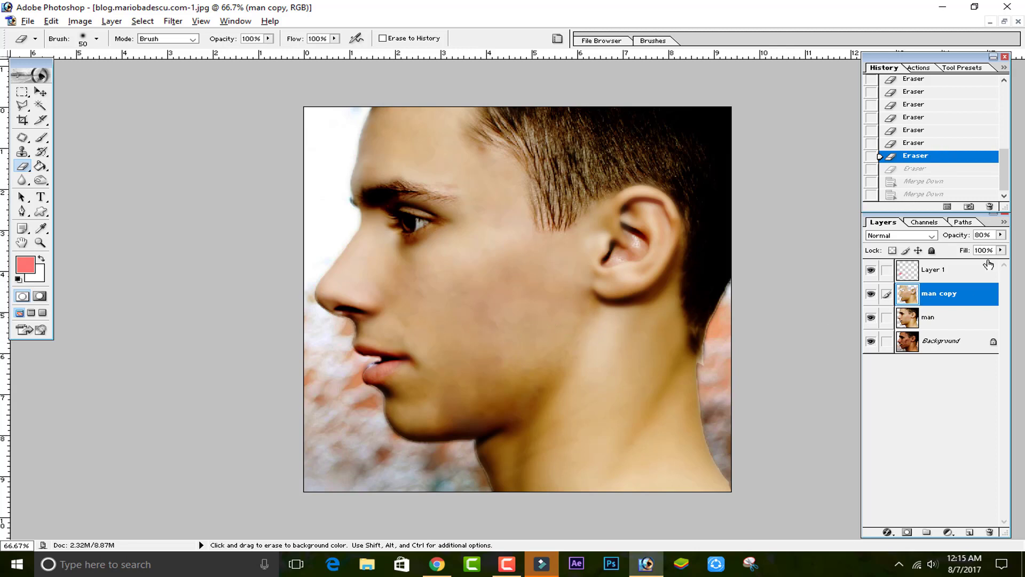
click(968, 272)
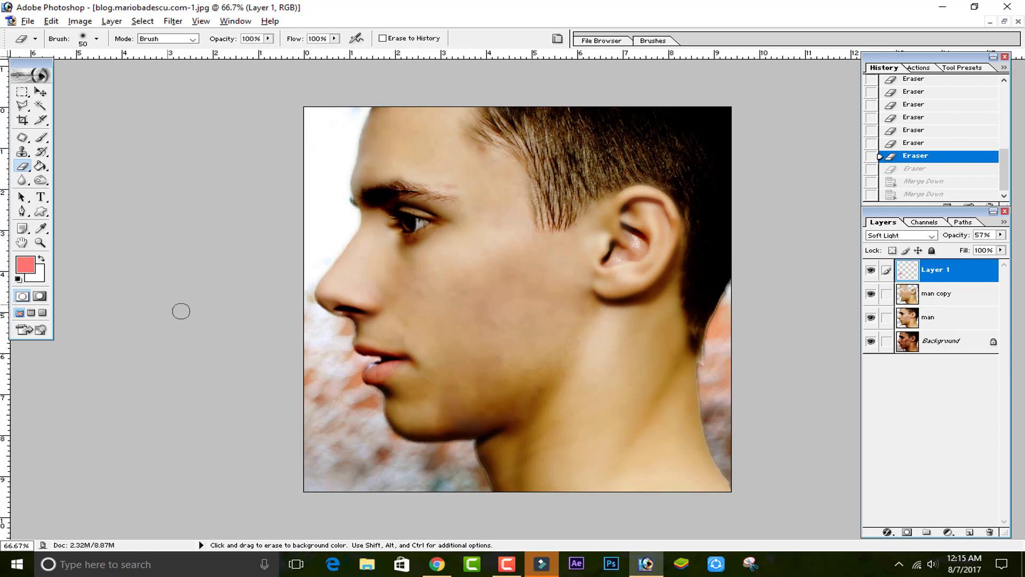
click(40, 137)
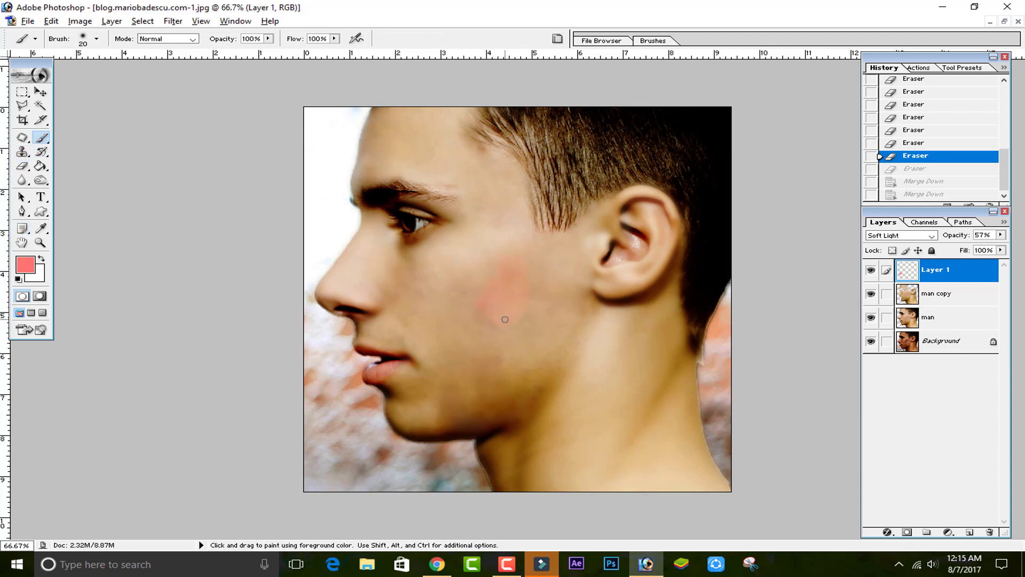
click(496, 305)
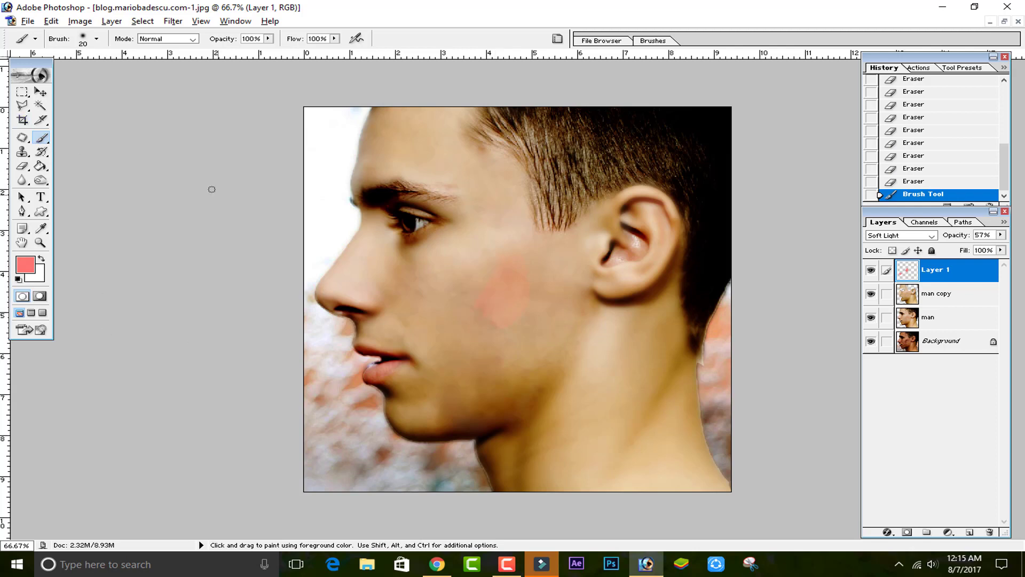
key(bracketright)
key(bracketright)
key(bracketright)
mouse_move(540, 327)
mouse_down()
mouse_move(435, 297)
mouse_move(394, 267)
mouse_move(381, 275)
mouse_up()
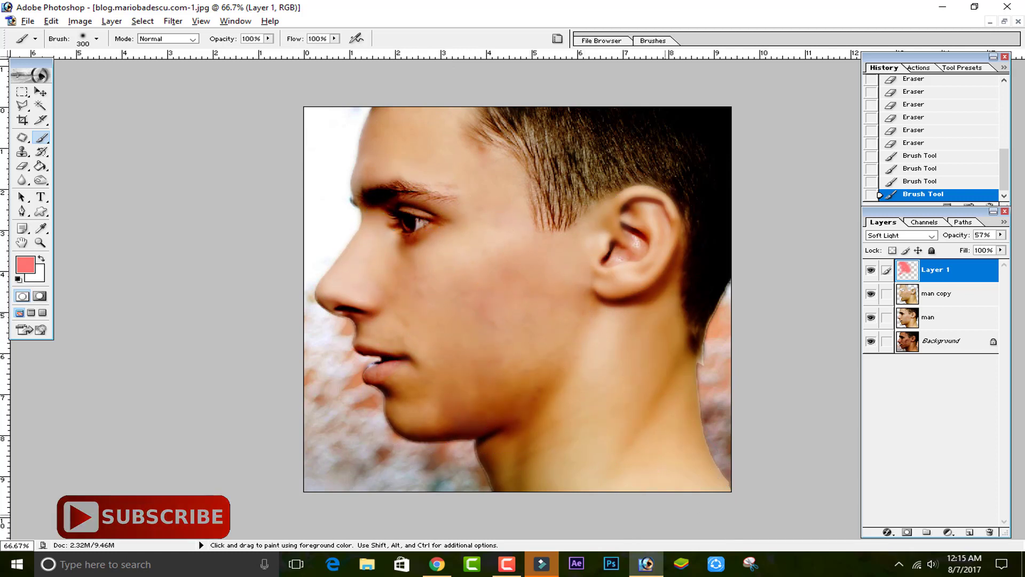
drag(517, 430, 512, 343)
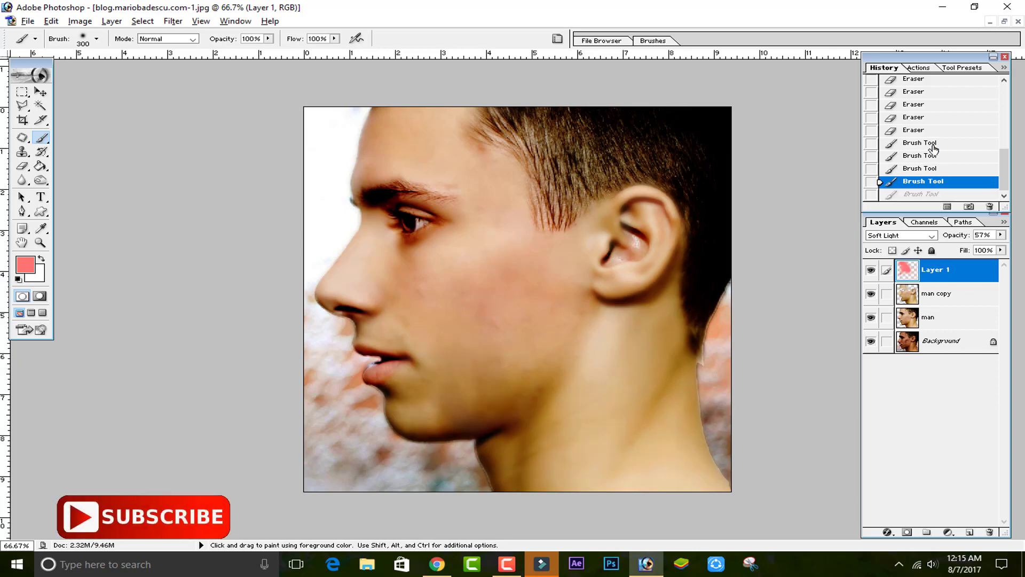
click(915, 129)
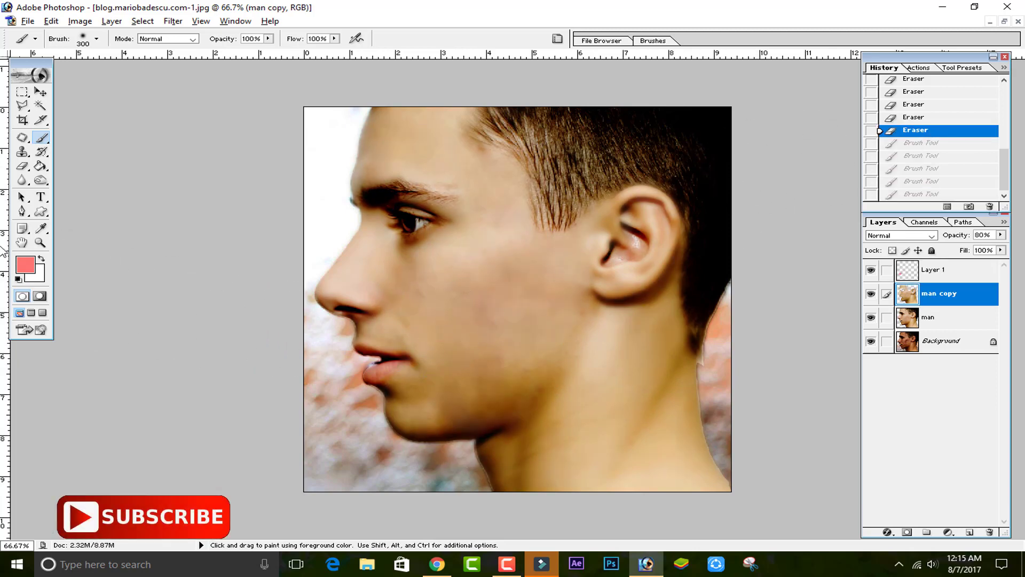
click(27, 266)
Sample a pale skin tone and add a Soft Light Layer 2 above Layer 1.
click(609, 339)
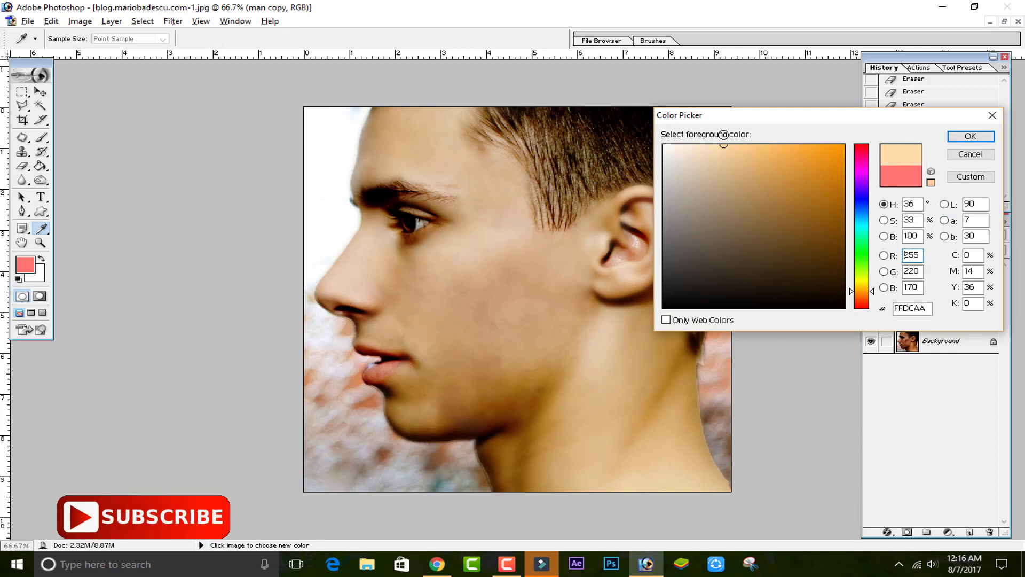
click(956, 137)
click(943, 277)
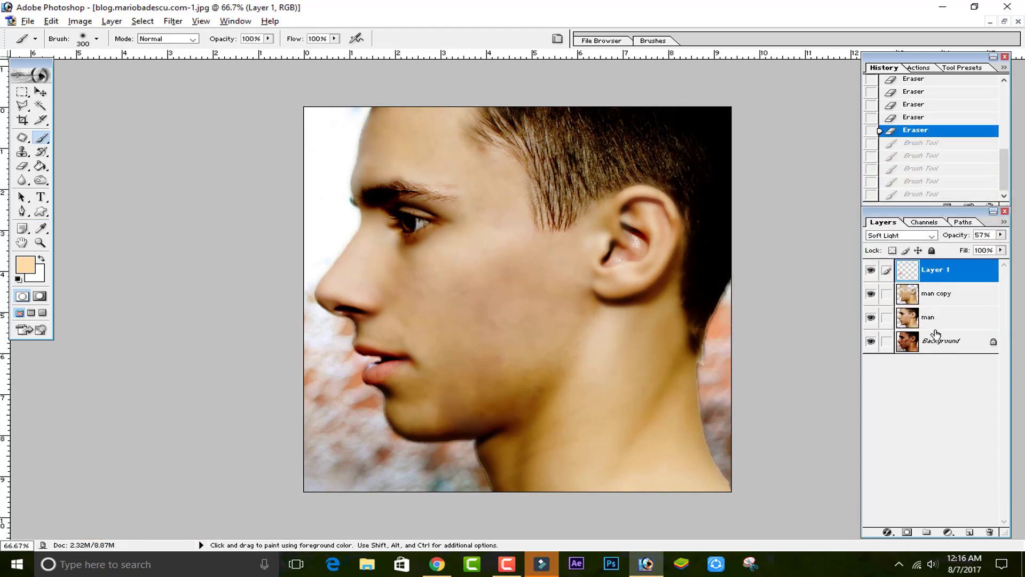
click(970, 532)
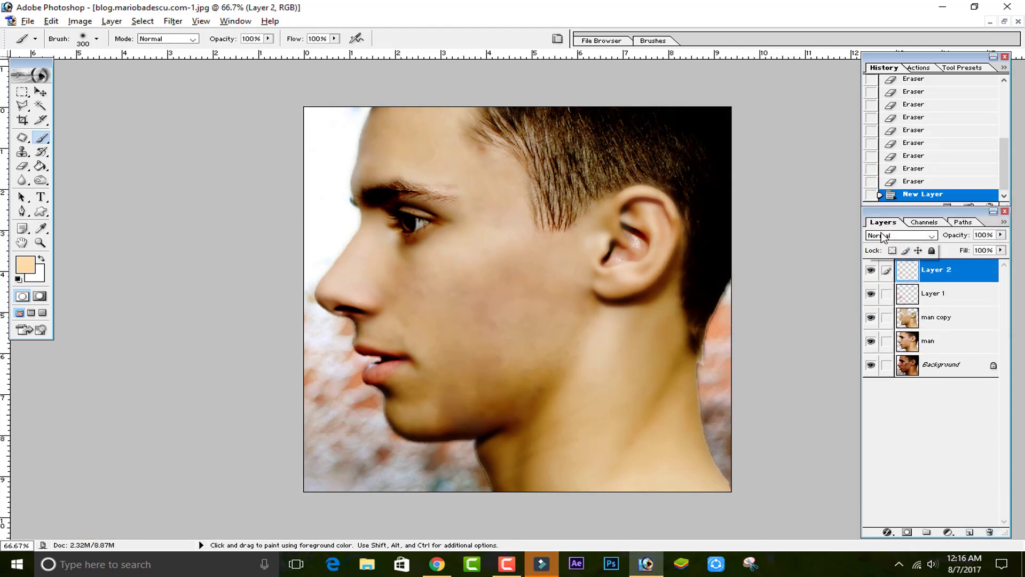
click(887, 236)
click(883, 353)
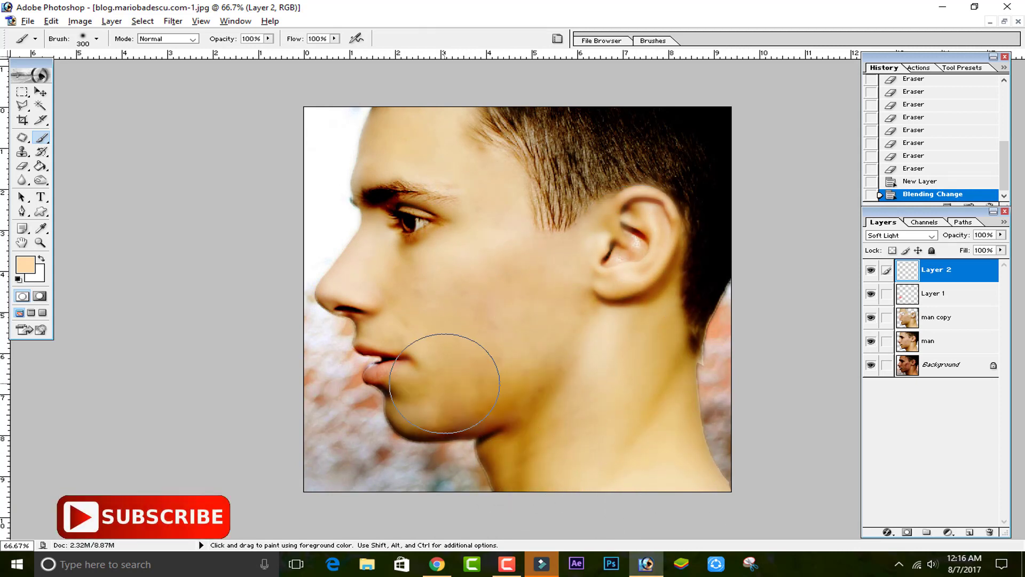
Paint the skin tone over the chin, jaw and ear, then select man copy.
mouse_move(430, 394)
mouse_down()
mouse_move(454, 407)
mouse_move(486, 387)
mouse_up()
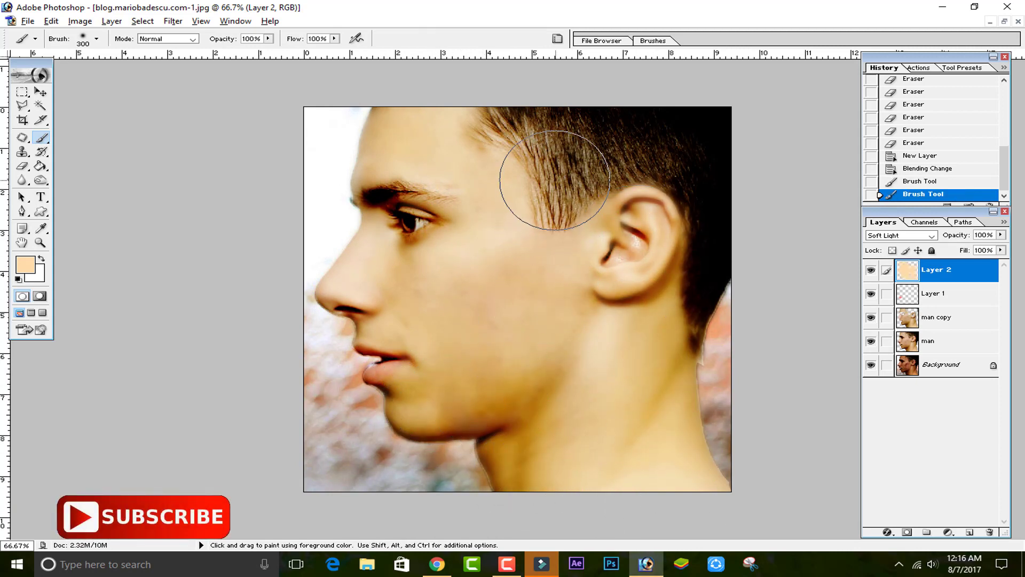
mouse_move(593, 234)
mouse_down()
mouse_move(641, 228)
mouse_move(618, 286)
mouse_up()
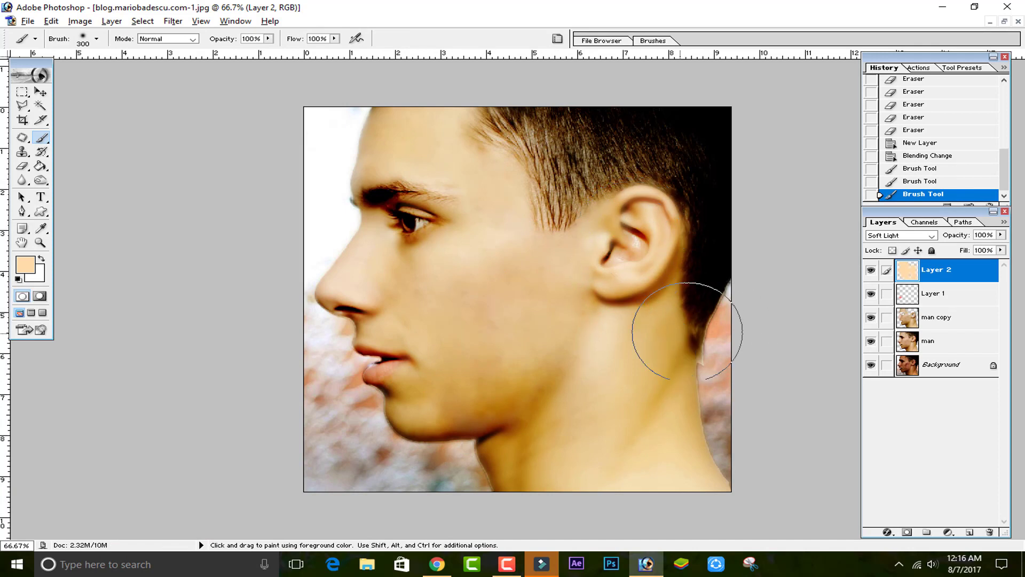
click(945, 319)
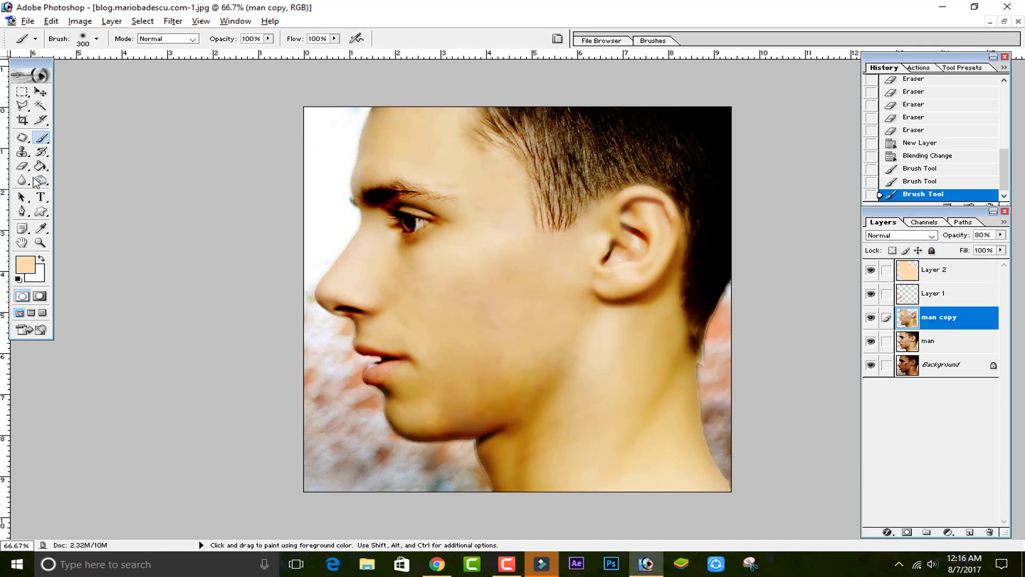
Erase the smoothed man copy layer along the top of the ear with a larger eraser.
click(22, 166)
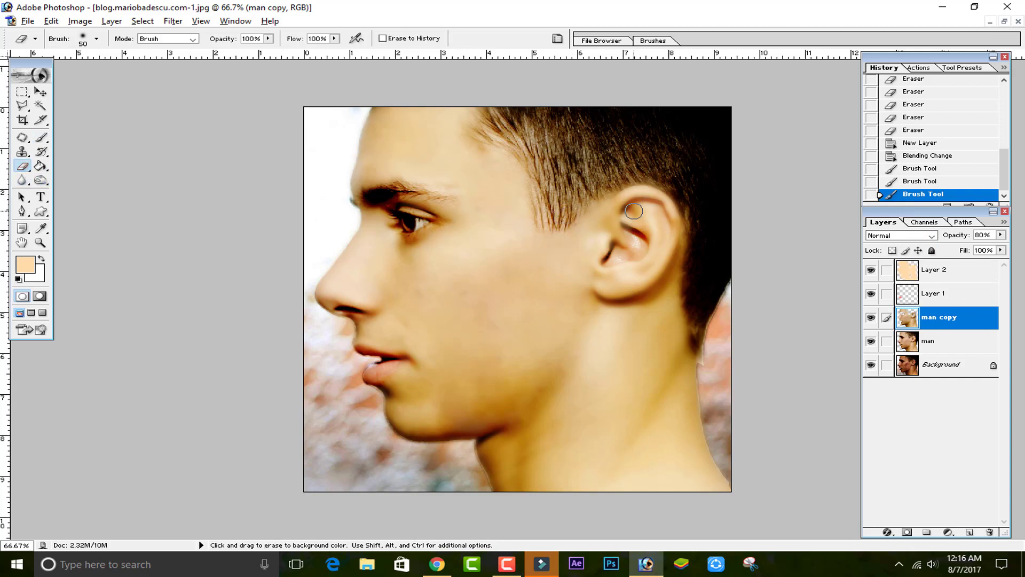
key(bracketright)
key(bracketright)
key(bracketright)
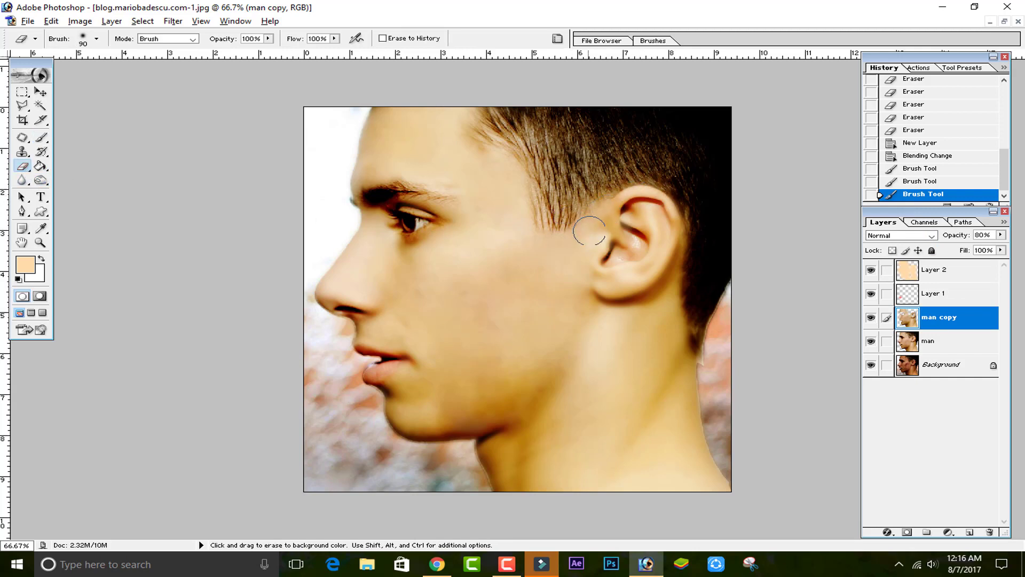
mouse_move(614, 219)
mouse_down()
mouse_move(673, 214)
mouse_move(667, 267)
mouse_move(614, 294)
mouse_move(662, 231)
mouse_move(654, 219)
mouse_up()
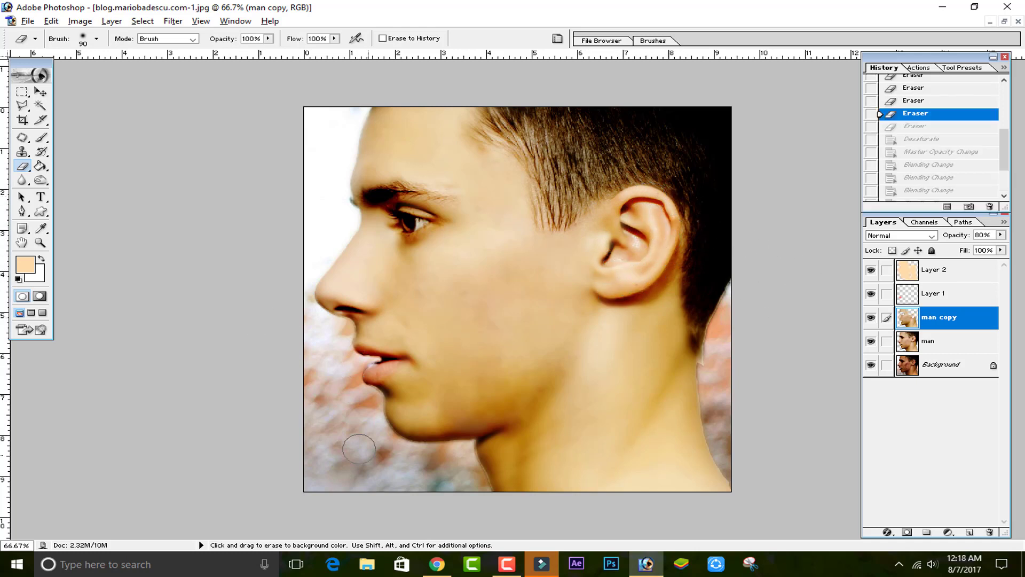
Set Layer 2's opacity to 68%.
click(976, 269)
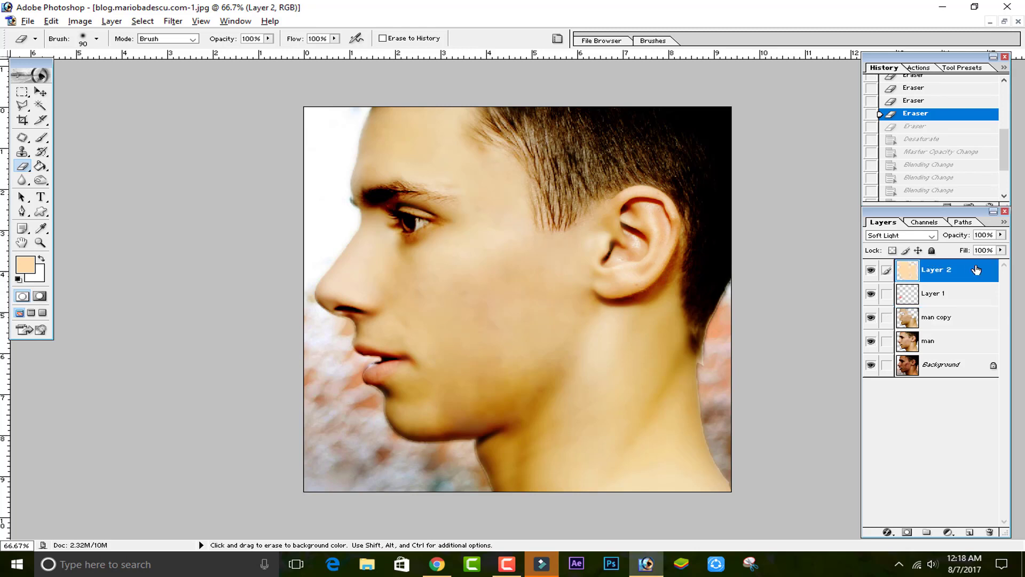
click(1001, 235)
drag(1003, 247, 969, 249)
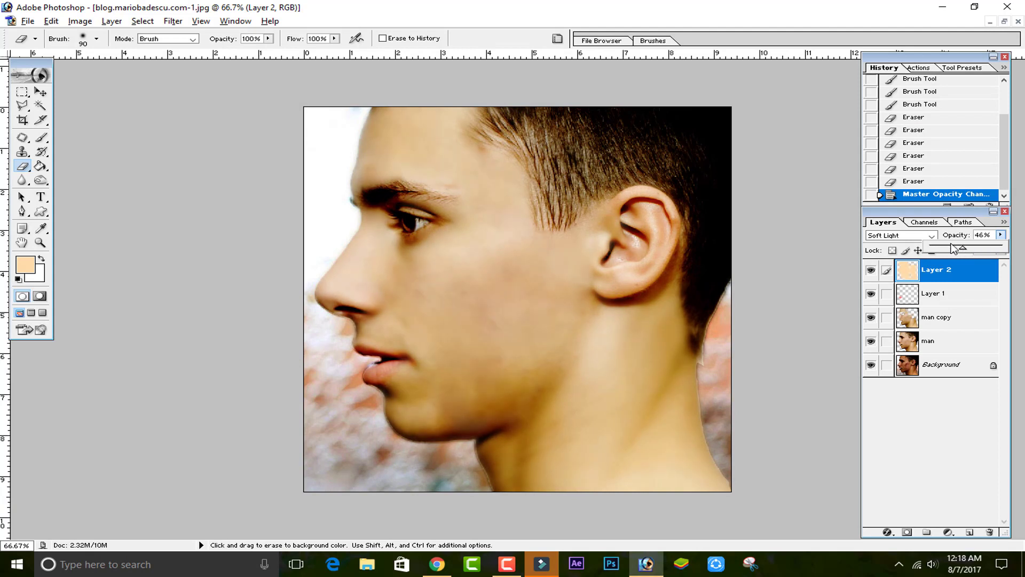
drag(975, 249, 977, 251)
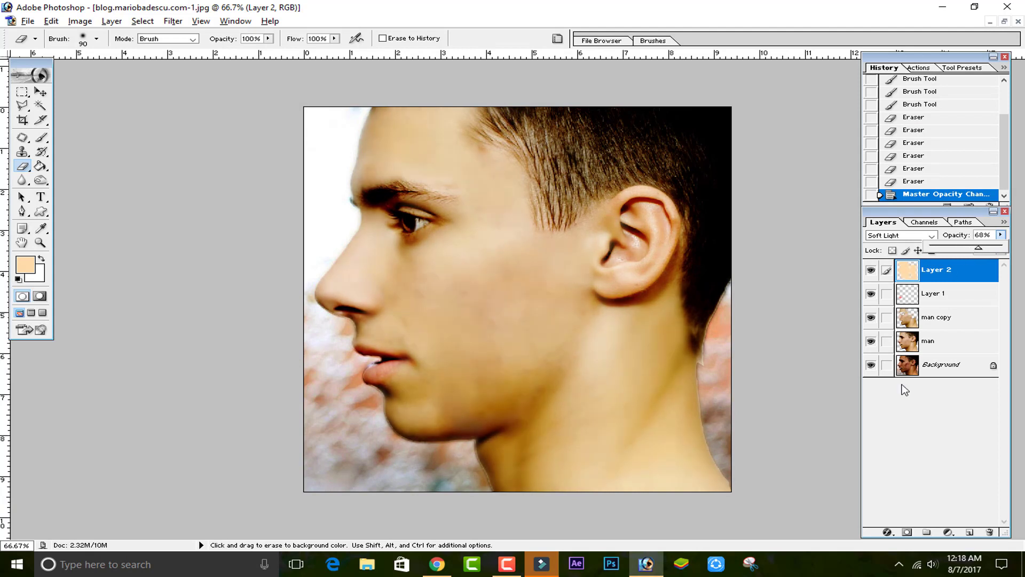
click(912, 456)
click(902, 236)
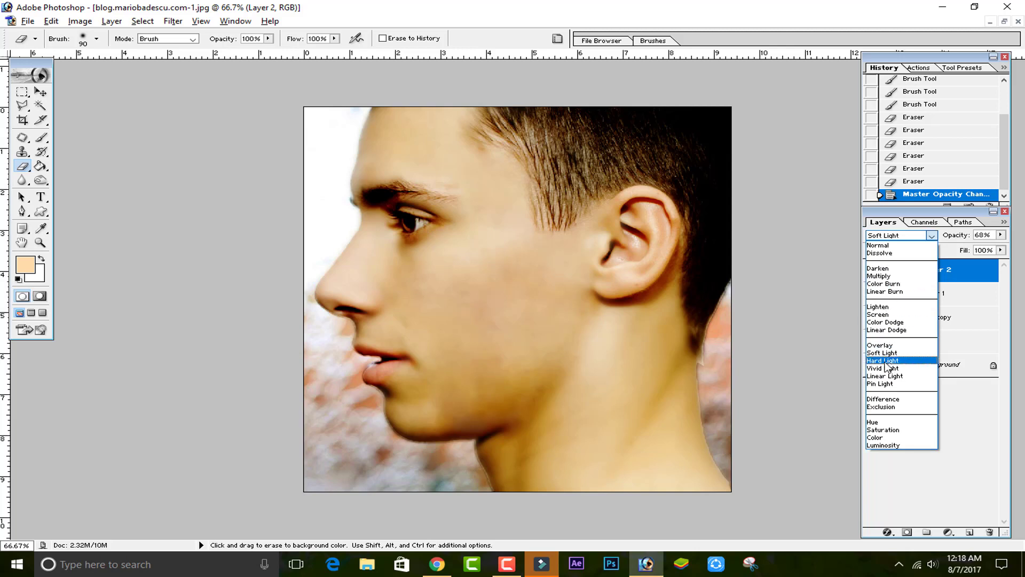
click(882, 348)
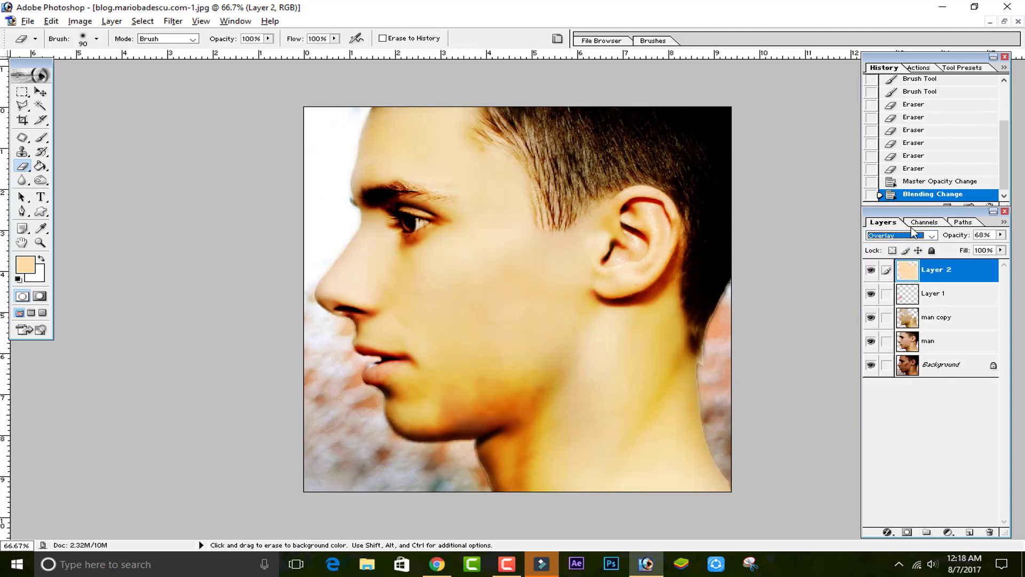
click(914, 233)
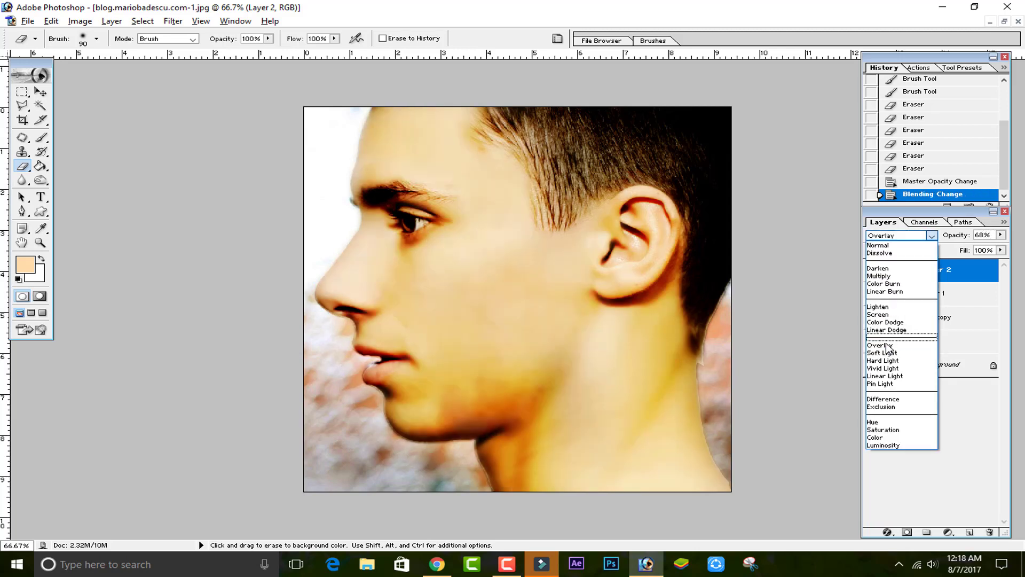
click(888, 353)
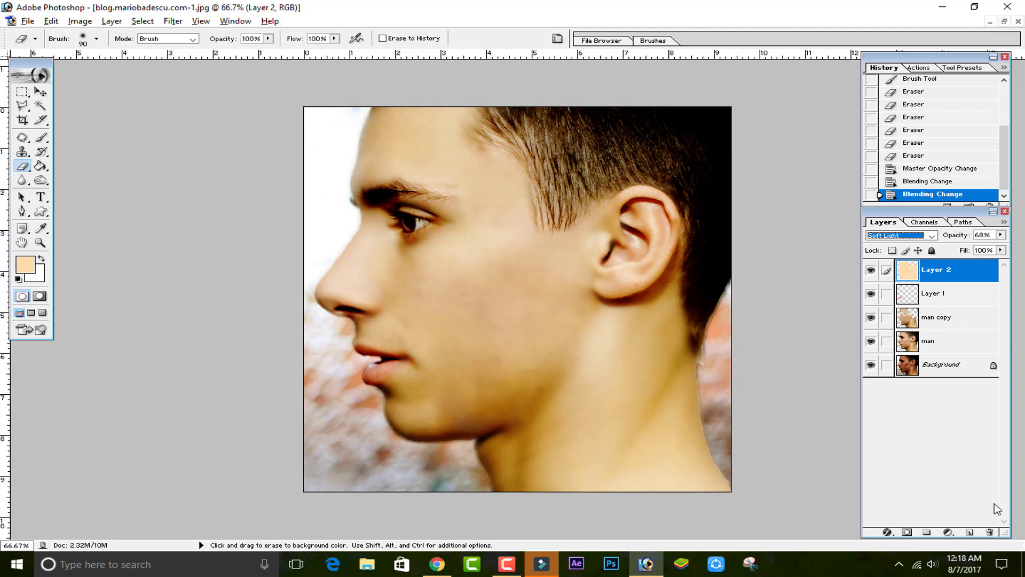
Back out of deleting Layer 2, then save a JPEG copy of the portrait via Save As.
click(989, 533)
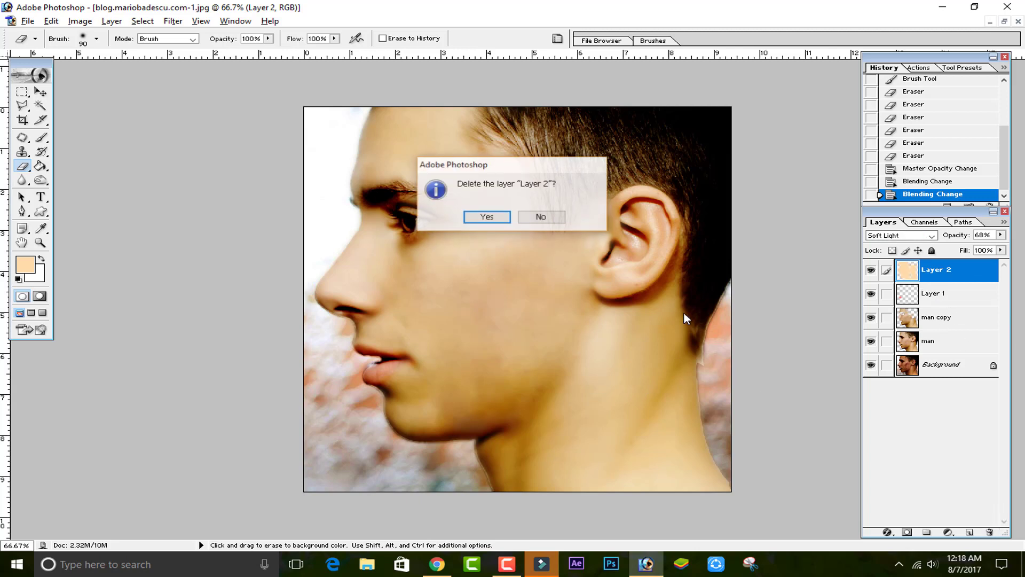
click(539, 217)
click(27, 21)
click(50, 140)
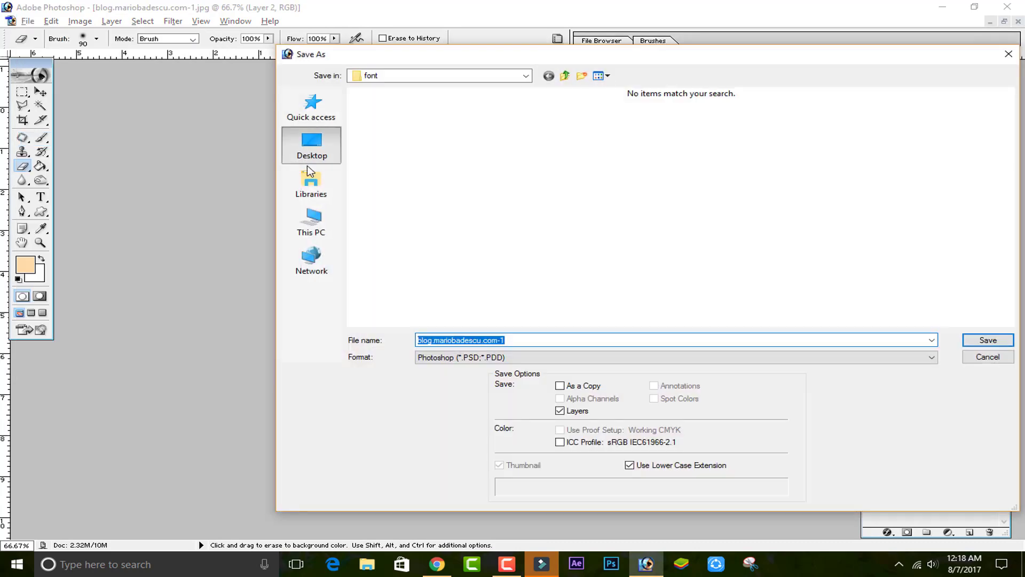
click(535, 356)
click(464, 419)
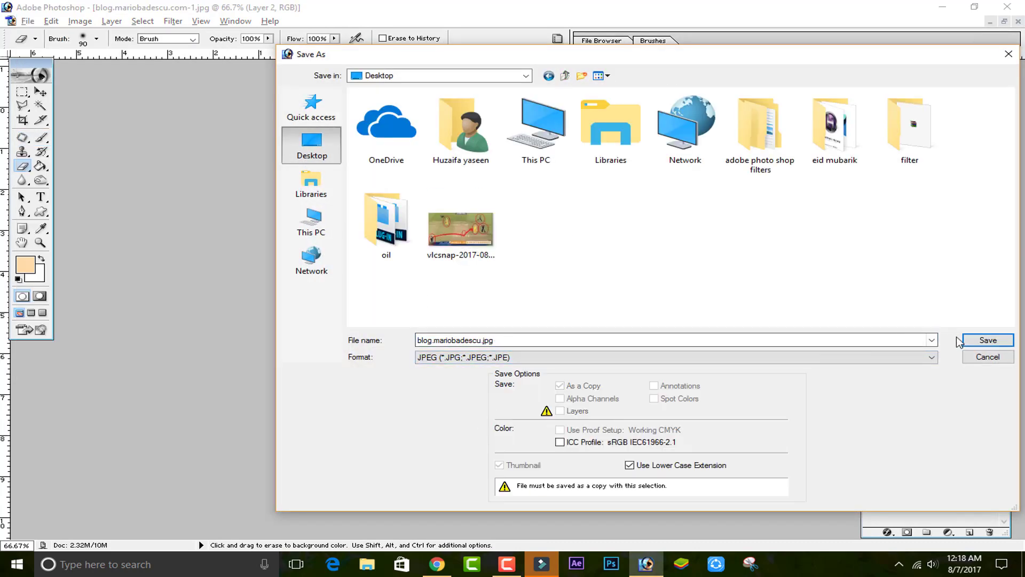
click(988, 357)
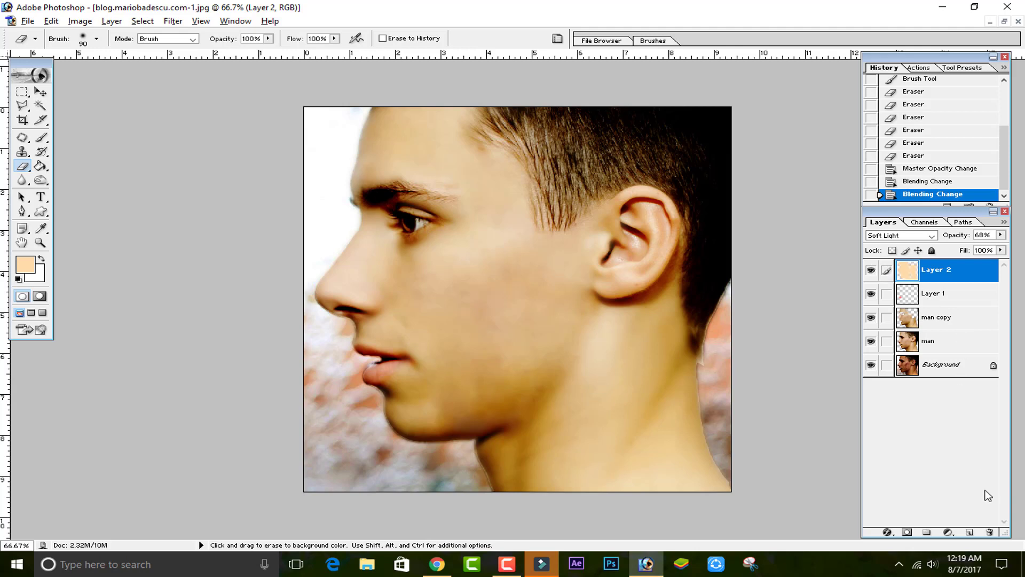
click(871, 341)
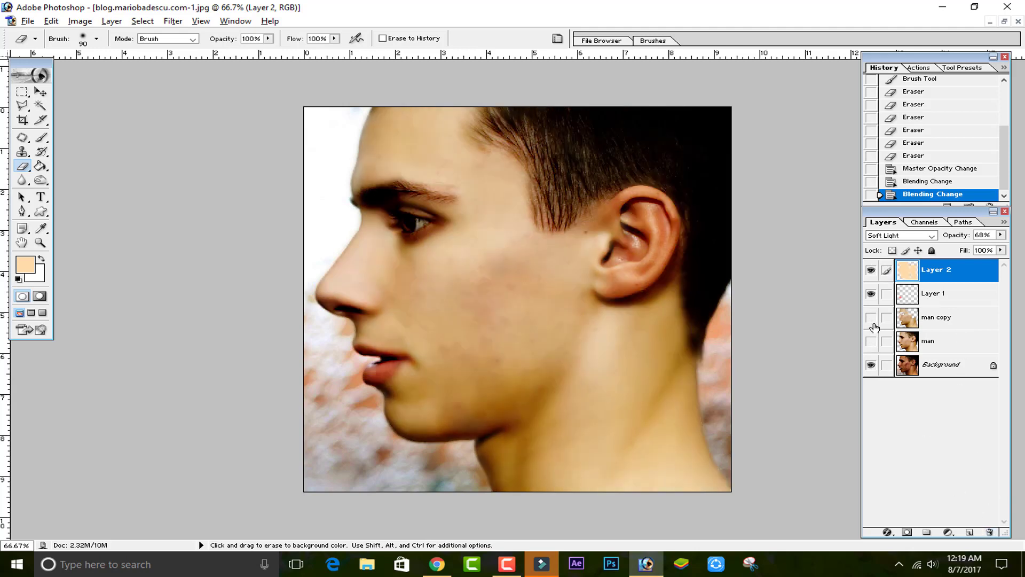
click(871, 318)
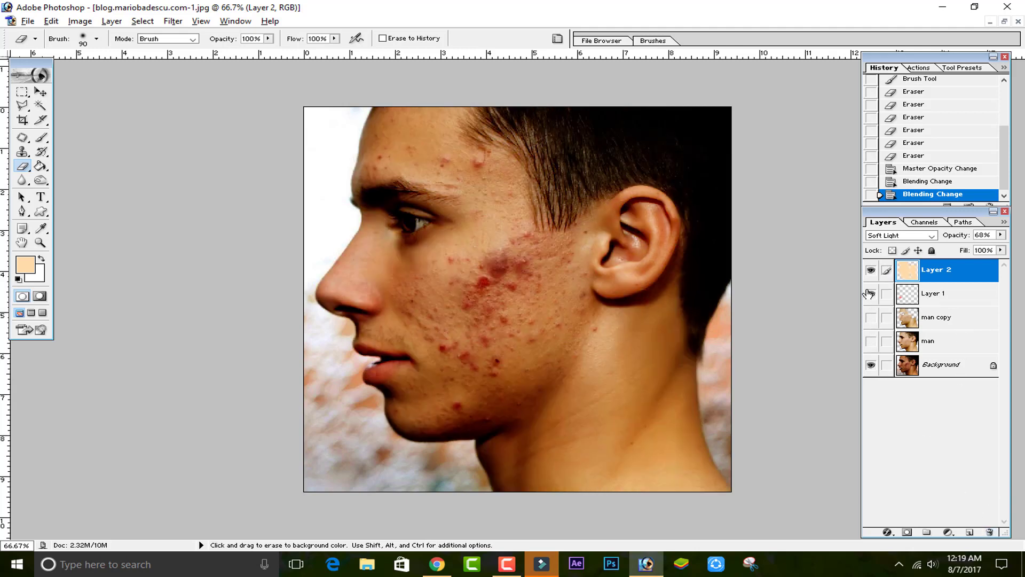
click(871, 342)
click(871, 342)
click(871, 342)
click(871, 269)
click(872, 342)
click(872, 343)
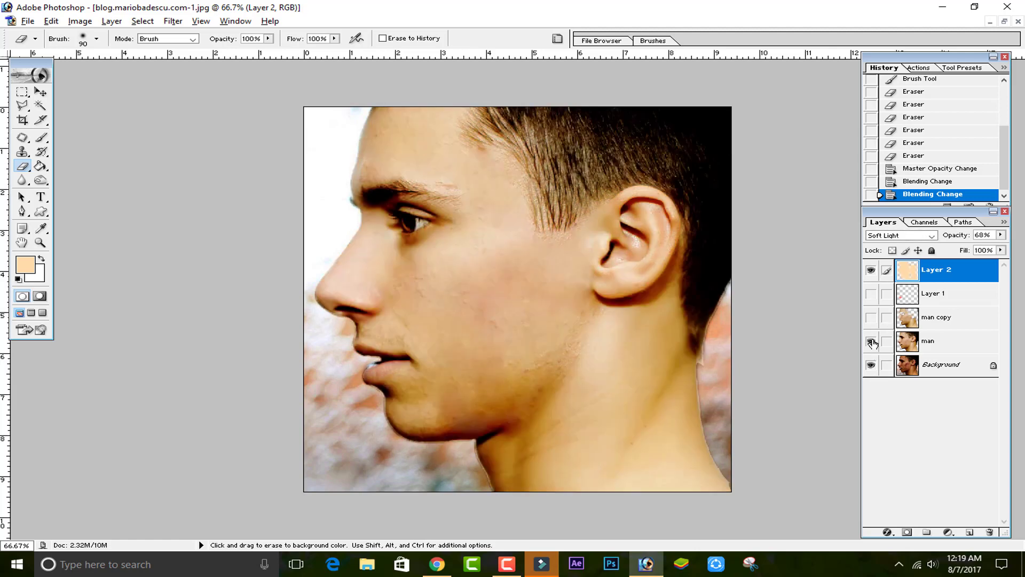
click(871, 342)
click(871, 342)
click(871, 342)
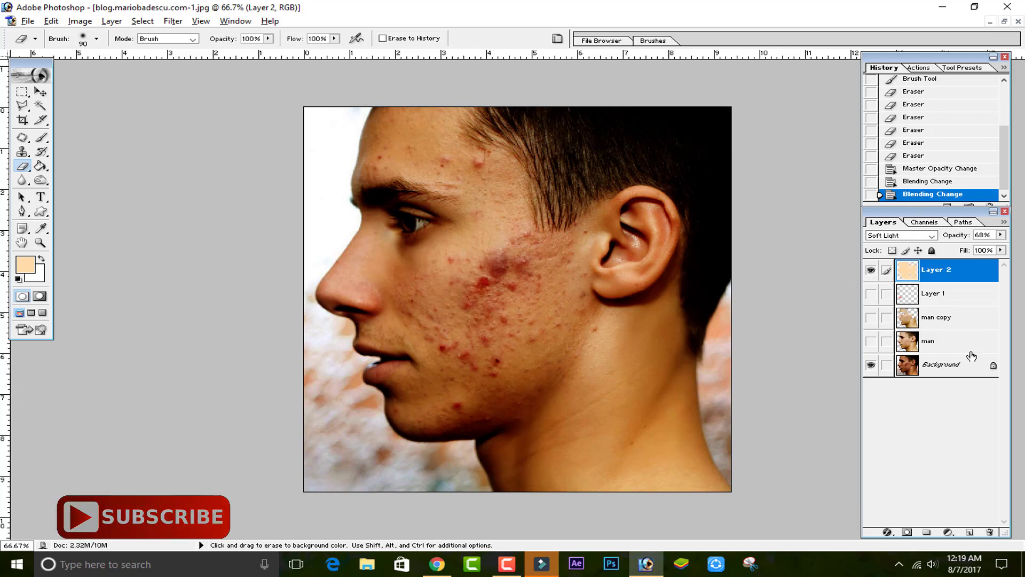
click(956, 341)
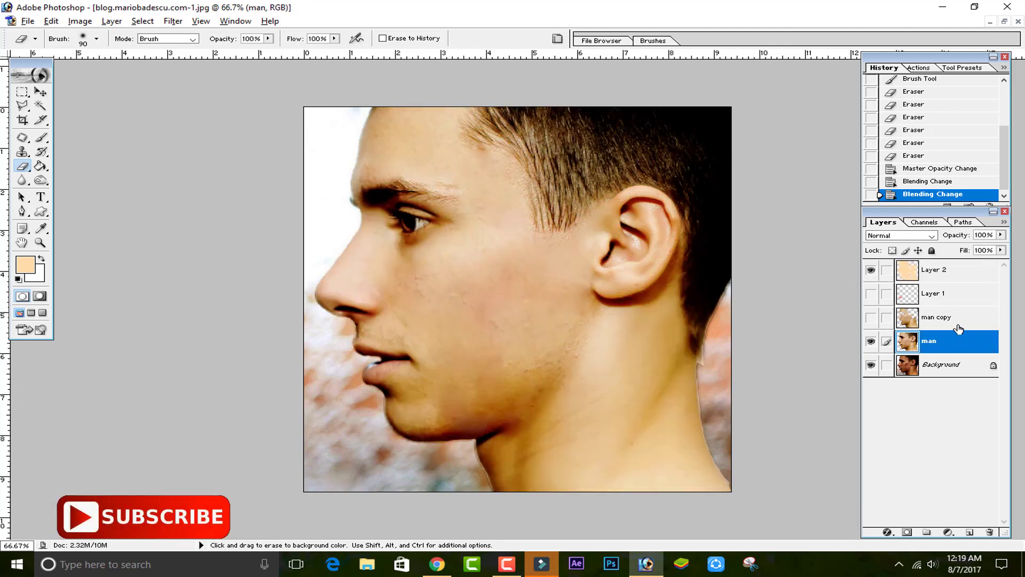
click(956, 318)
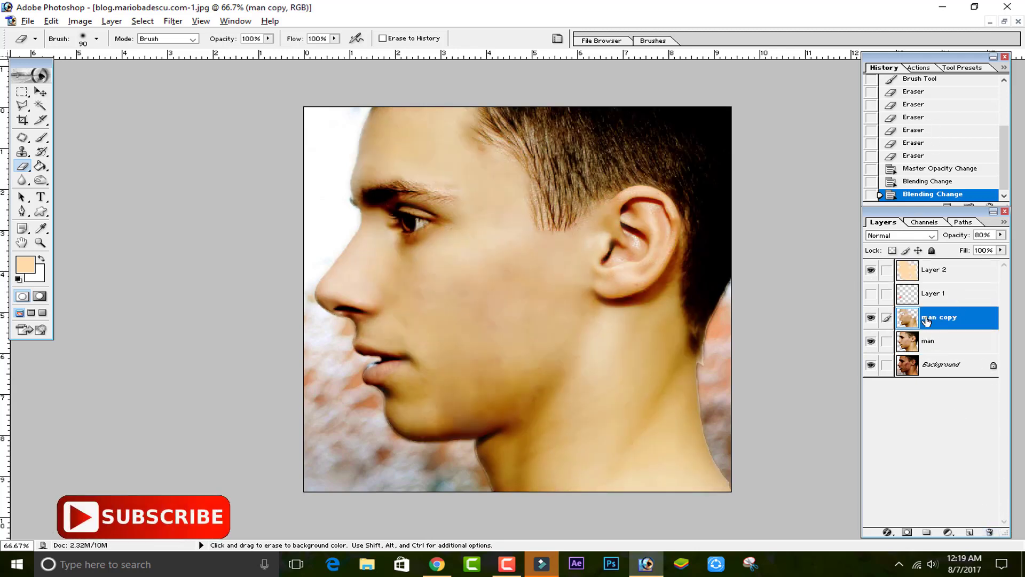
click(944, 293)
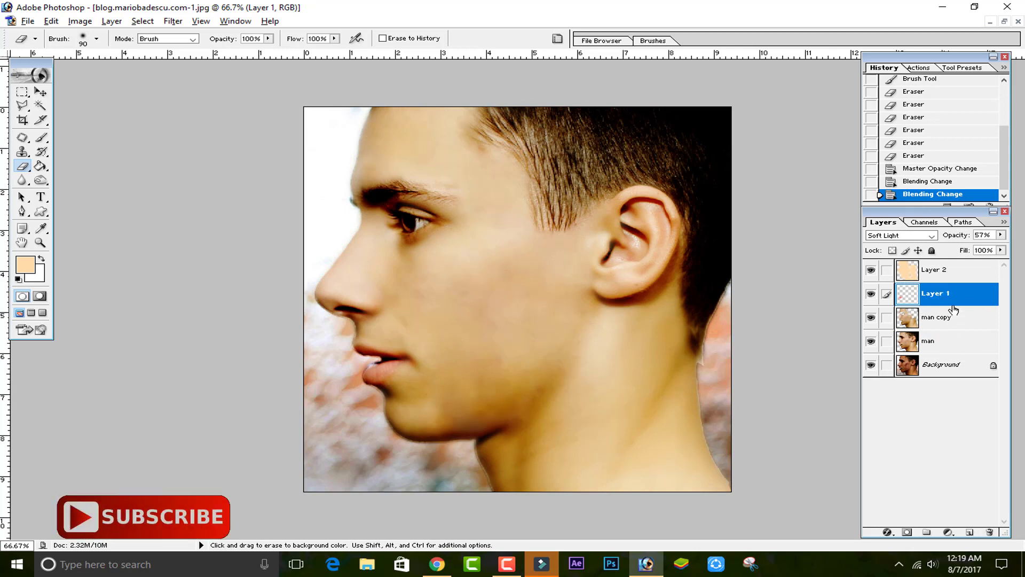
click(950, 316)
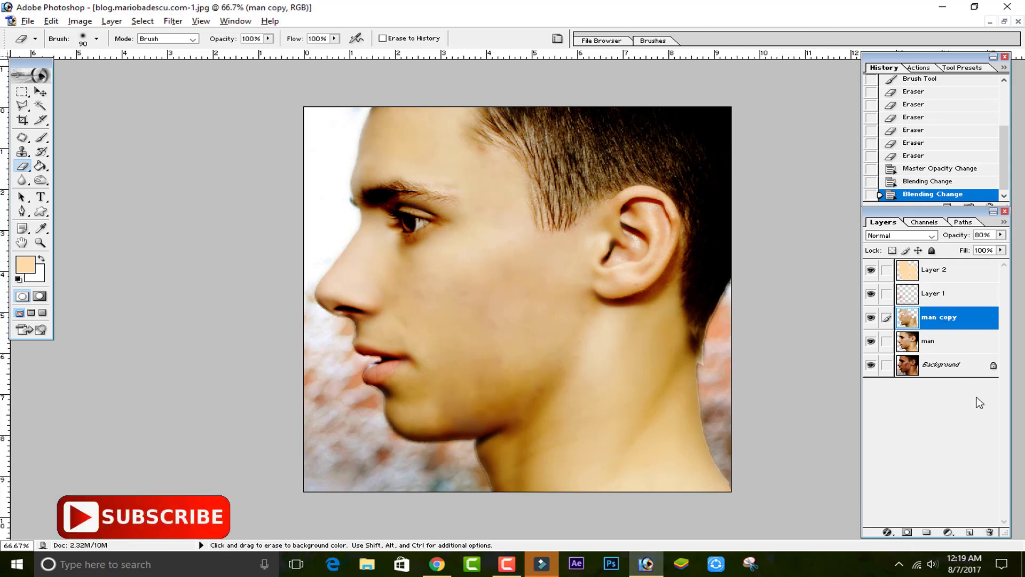
Delete the man copy, Layer 1 and Layer 2 layers, confirming each prompt.
click(989, 533)
click(484, 281)
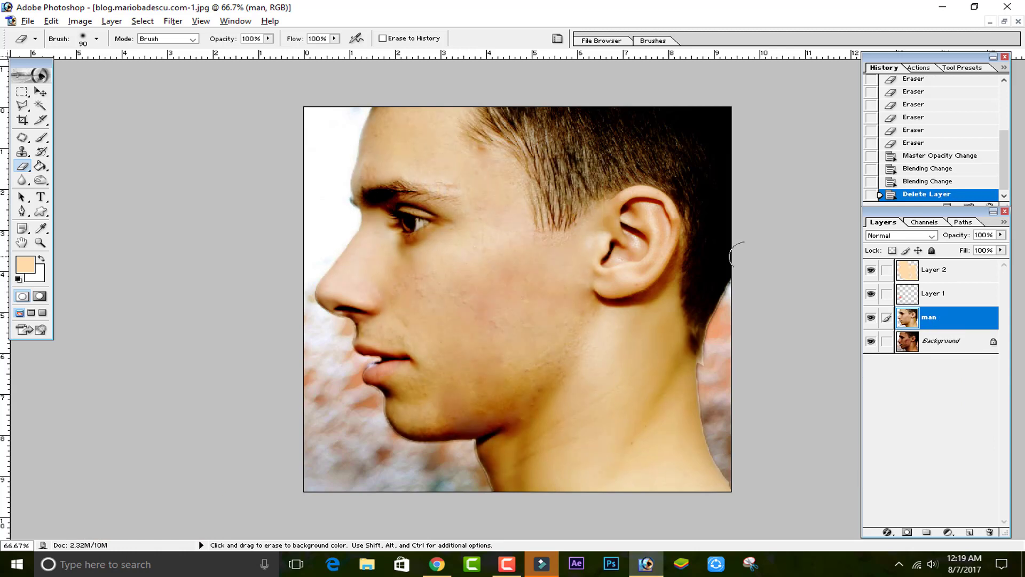
click(920, 294)
click(990, 533)
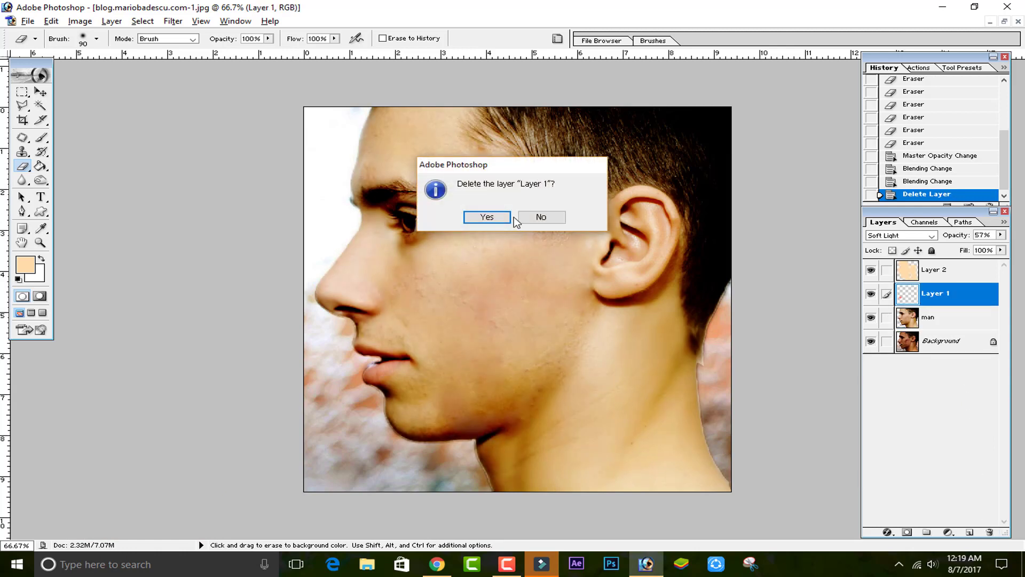
click(487, 216)
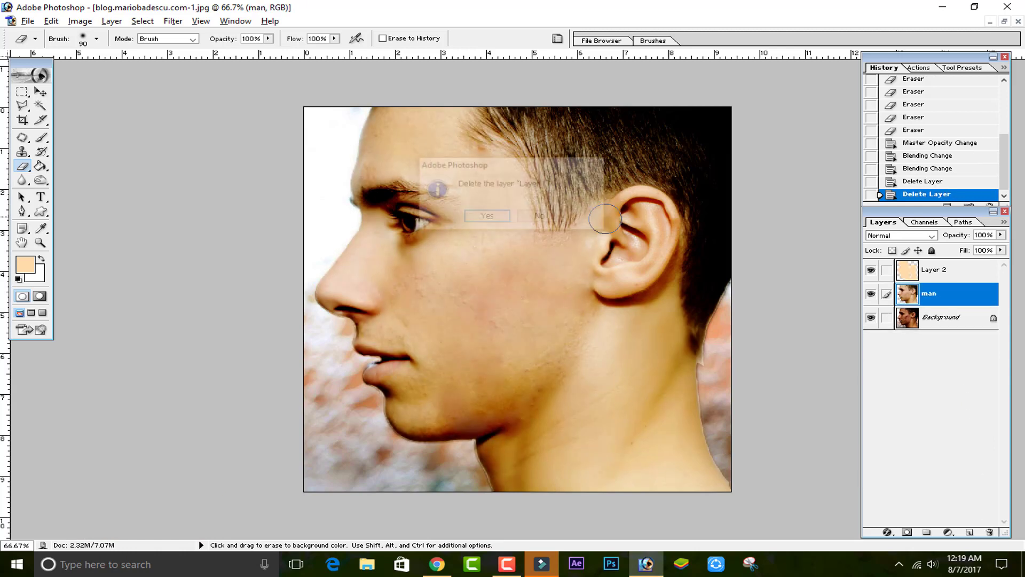
click(989, 533)
click(486, 218)
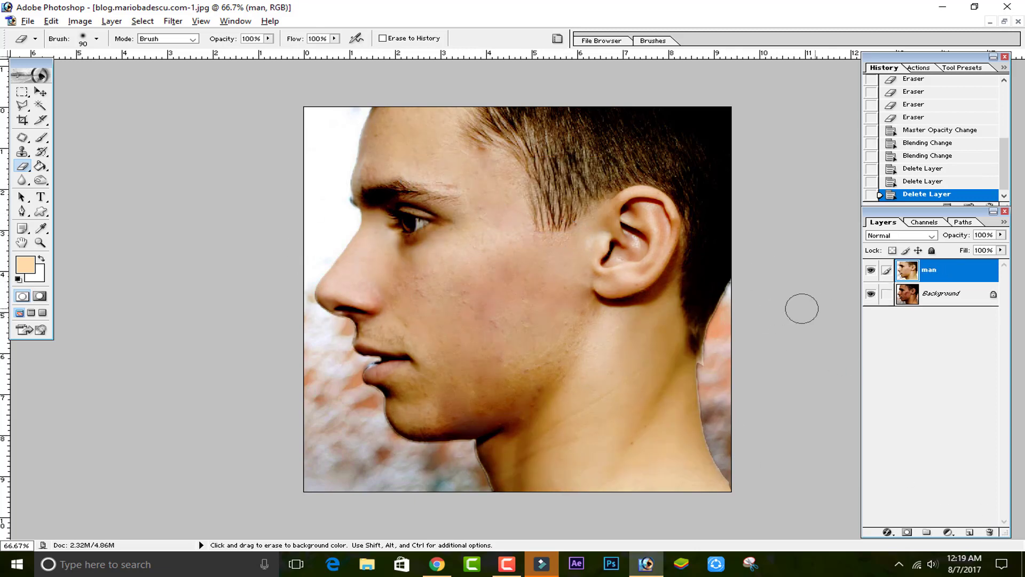
Toggle the man layer to compare with the original, then select the Move tool.
click(872, 271)
click(872, 271)
click(40, 92)
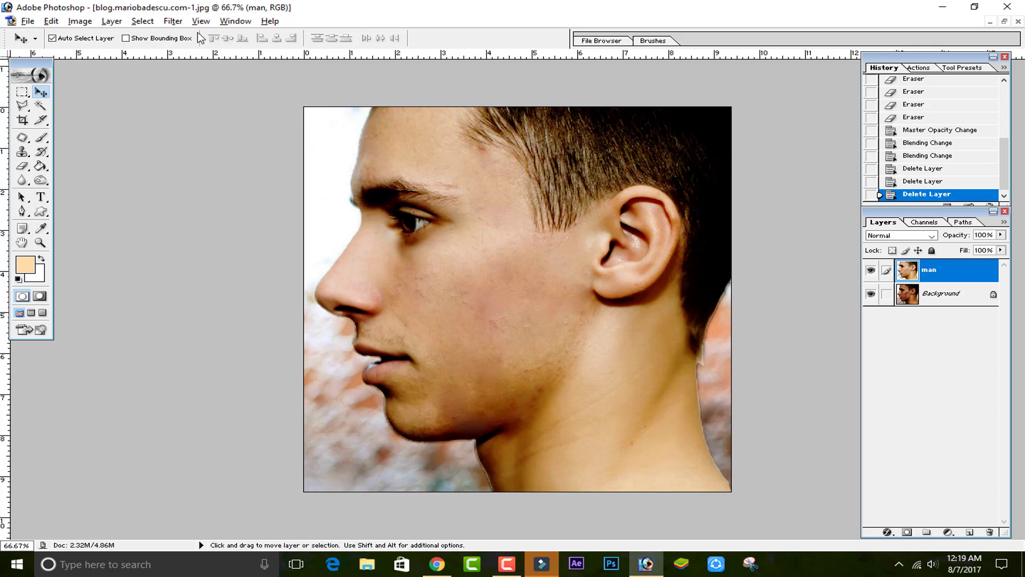
click(173, 21)
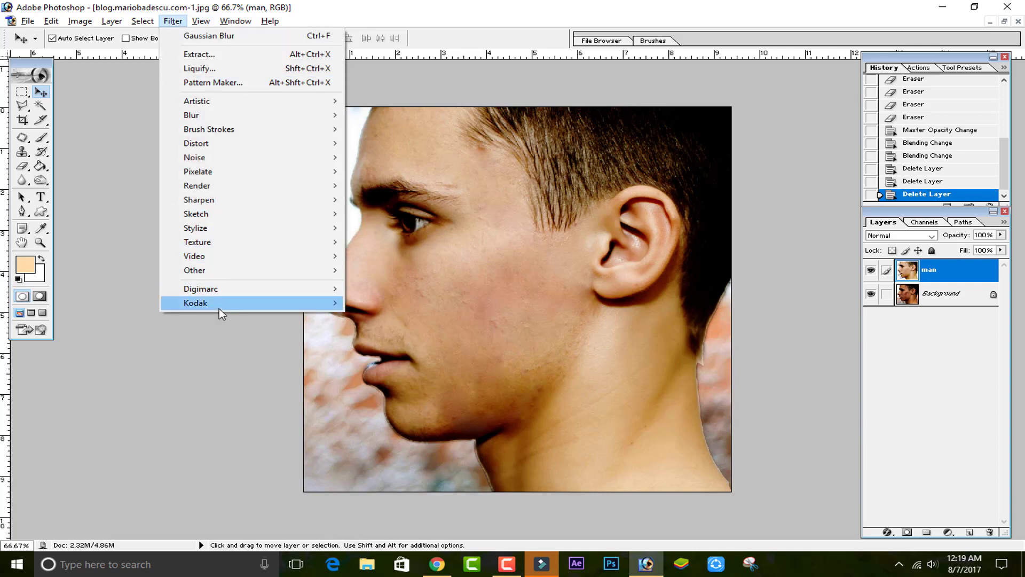
mouse_move(195, 303)
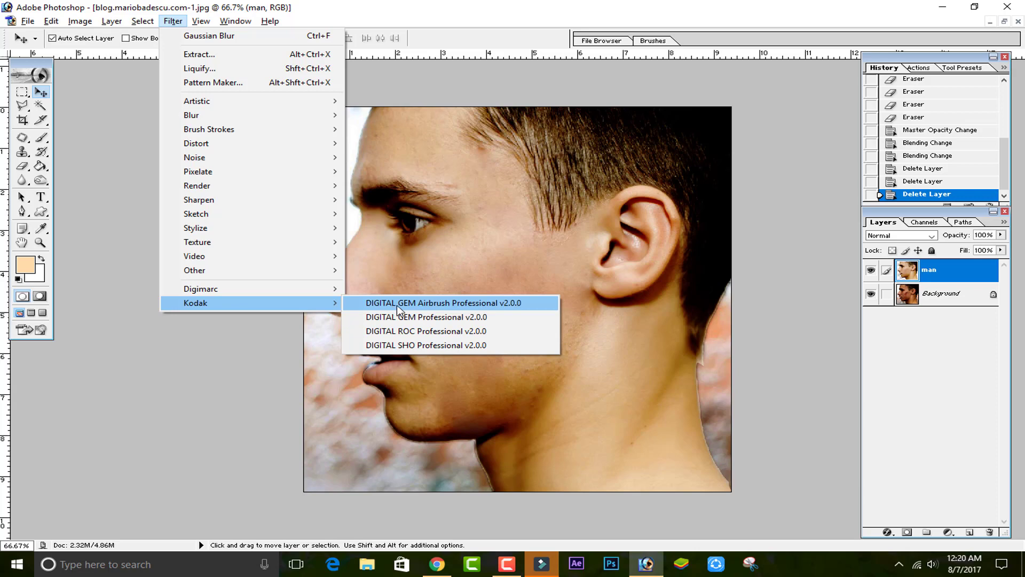
click(396, 303)
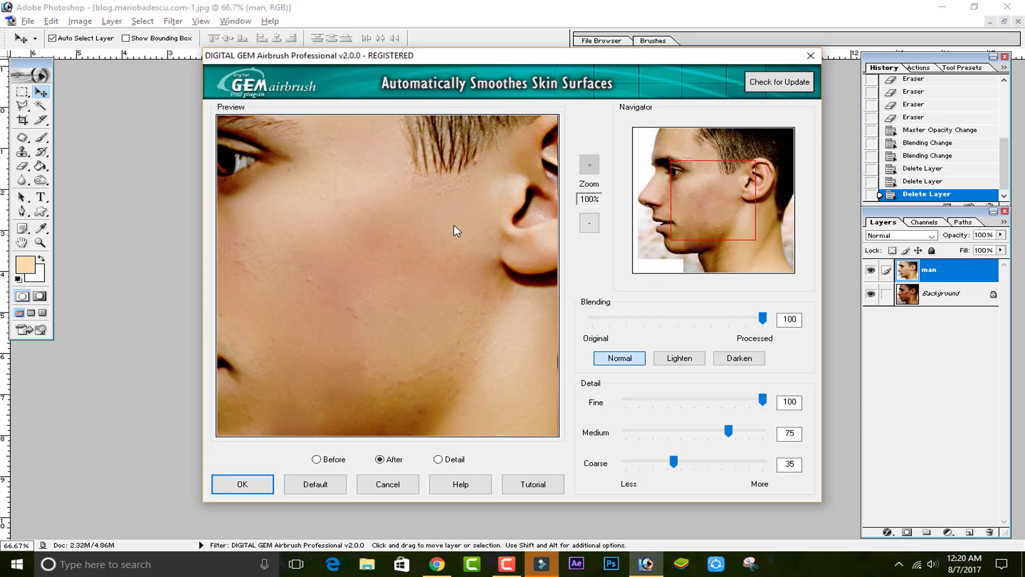
click(676, 168)
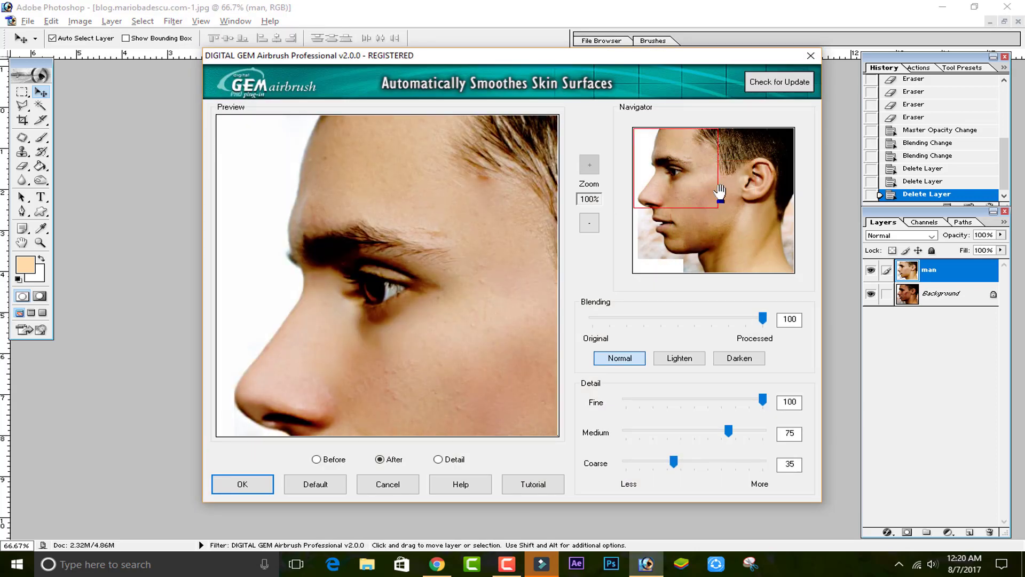
click(317, 459)
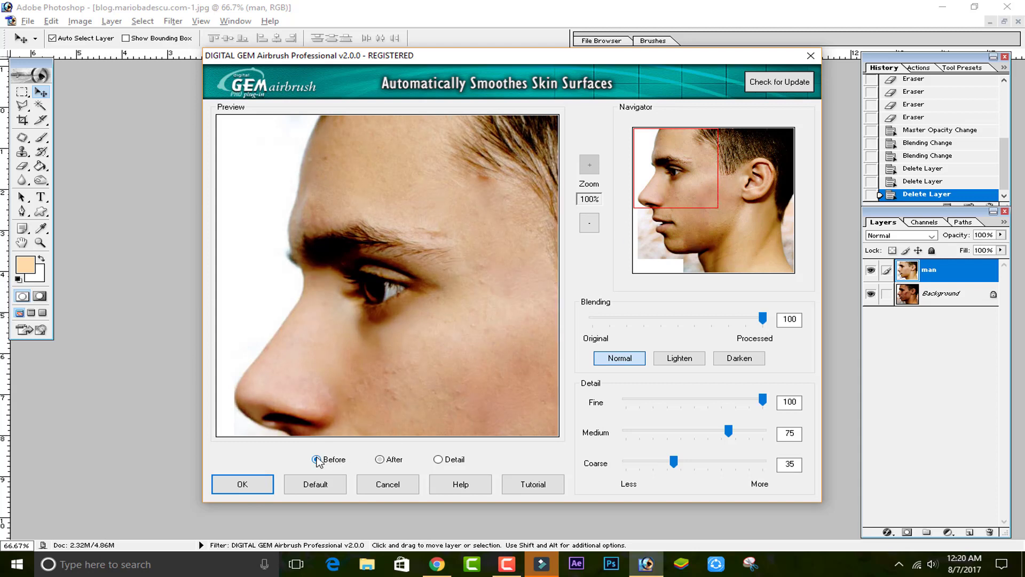
click(722, 206)
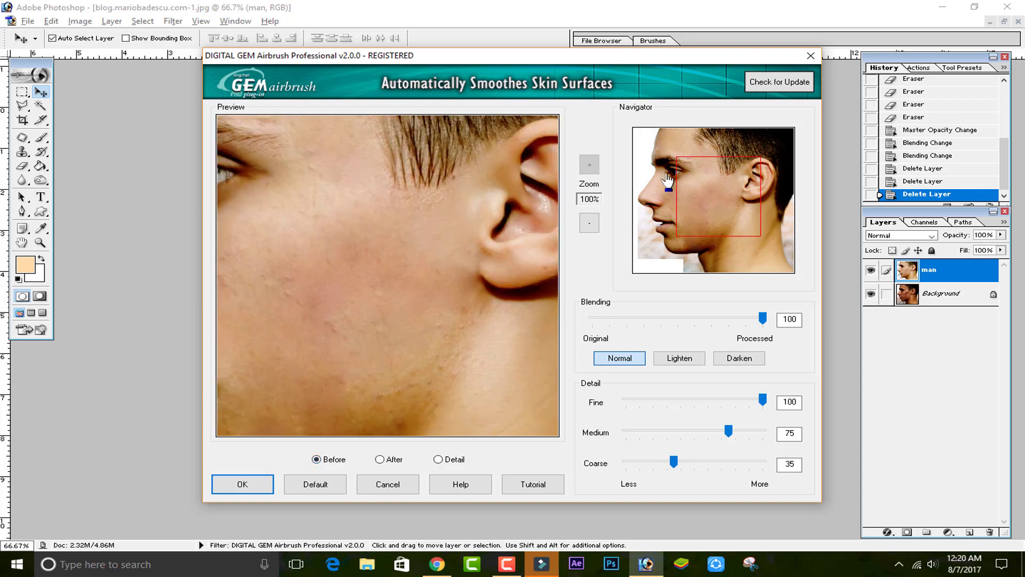
click(669, 181)
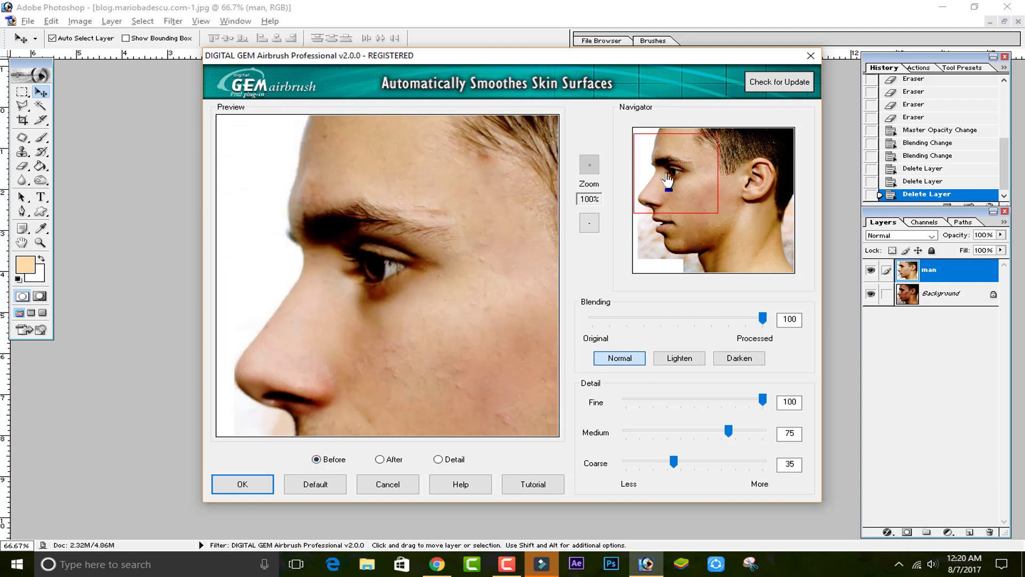
click(380, 460)
drag(673, 463, 675, 464)
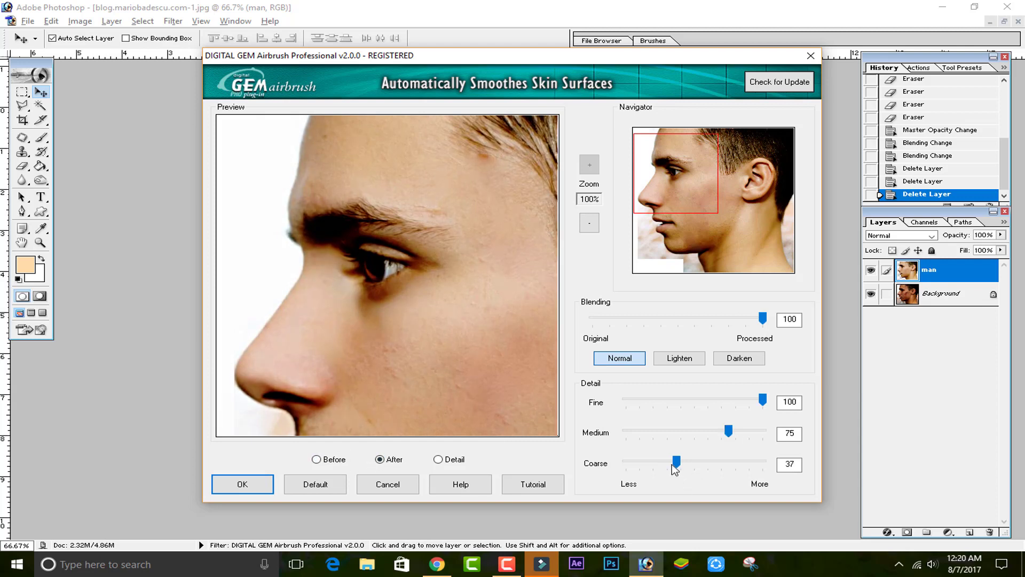
click(373, 489)
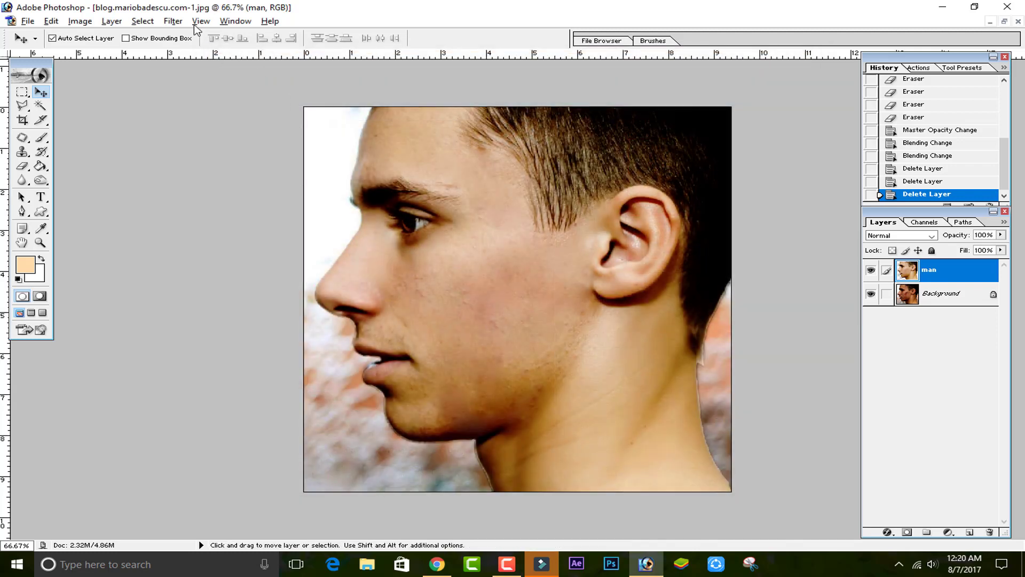
Reopen GEM Airbrush and preview the Lighten and Darken blend modes before returning to Normal.
click(173, 21)
mouse_move(196, 302)
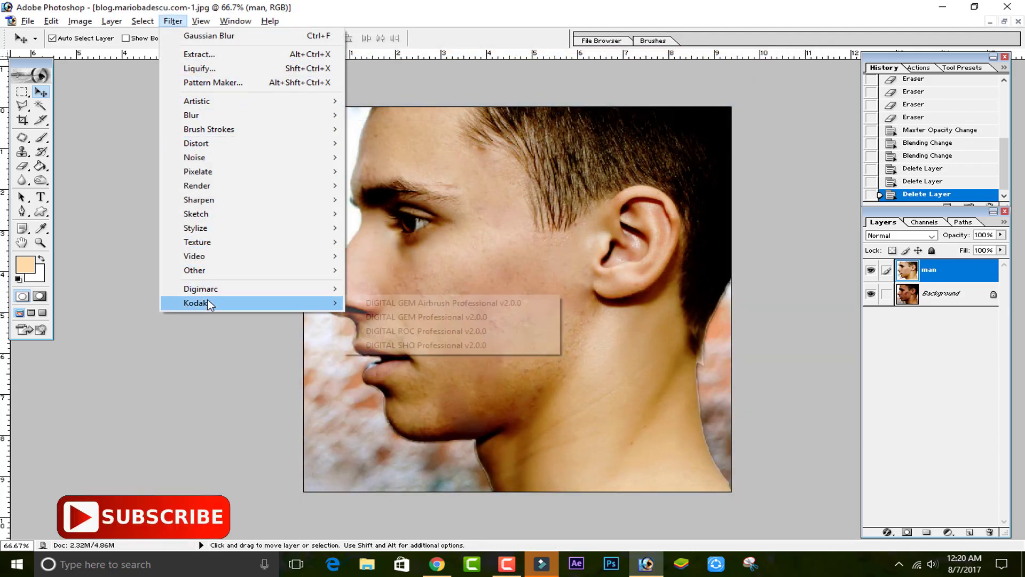
click(383, 304)
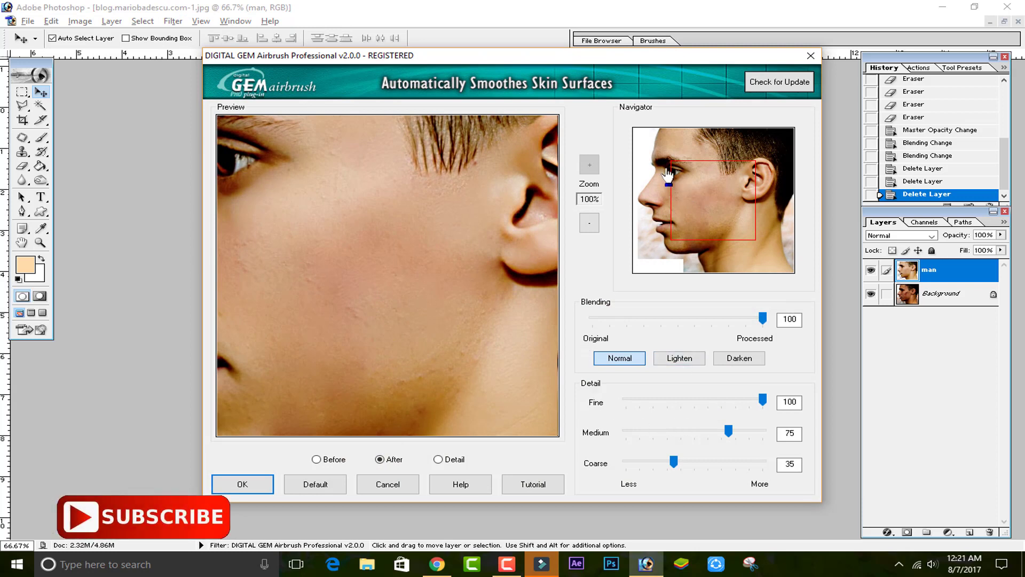
click(662, 168)
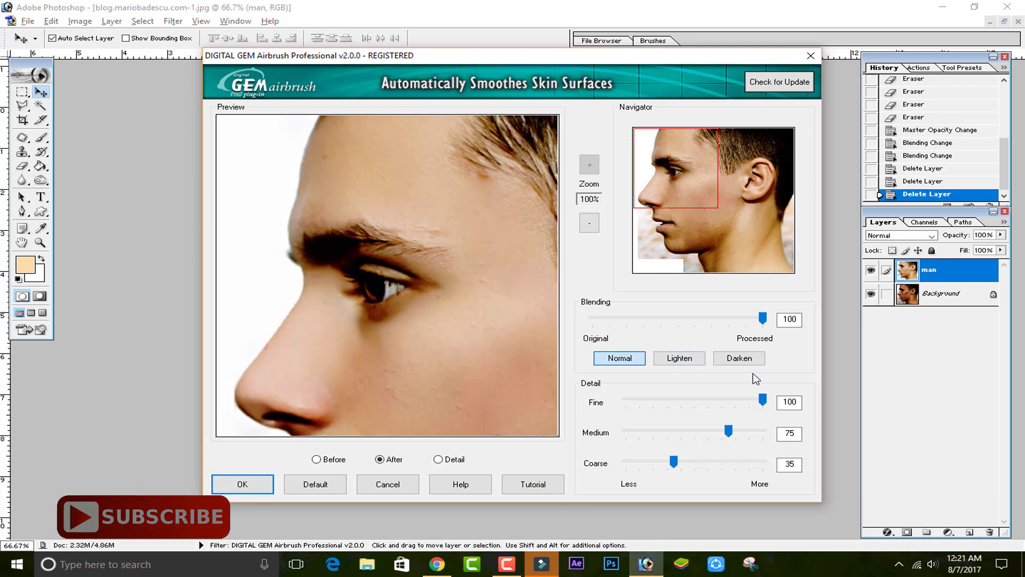
click(679, 362)
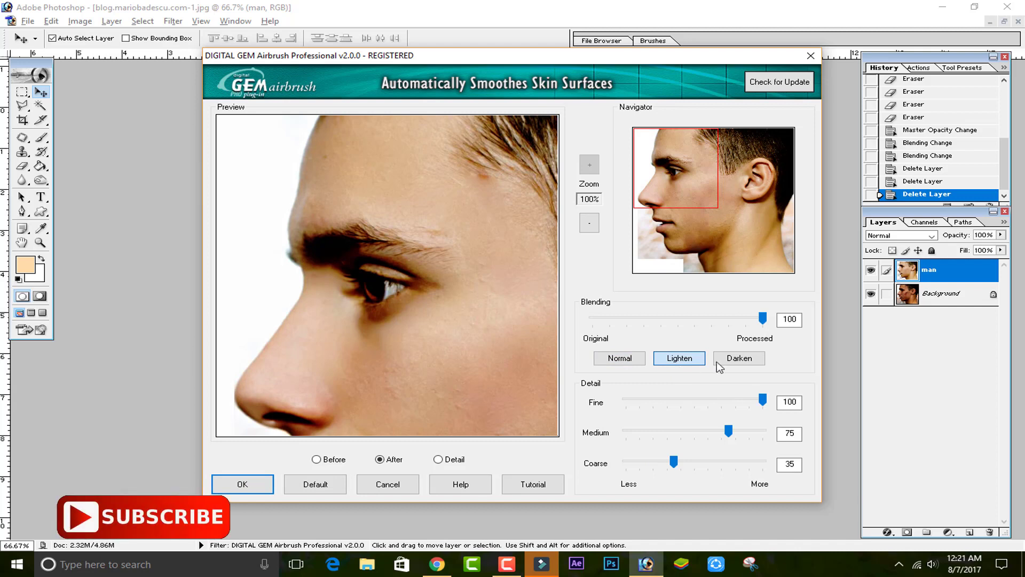
click(735, 361)
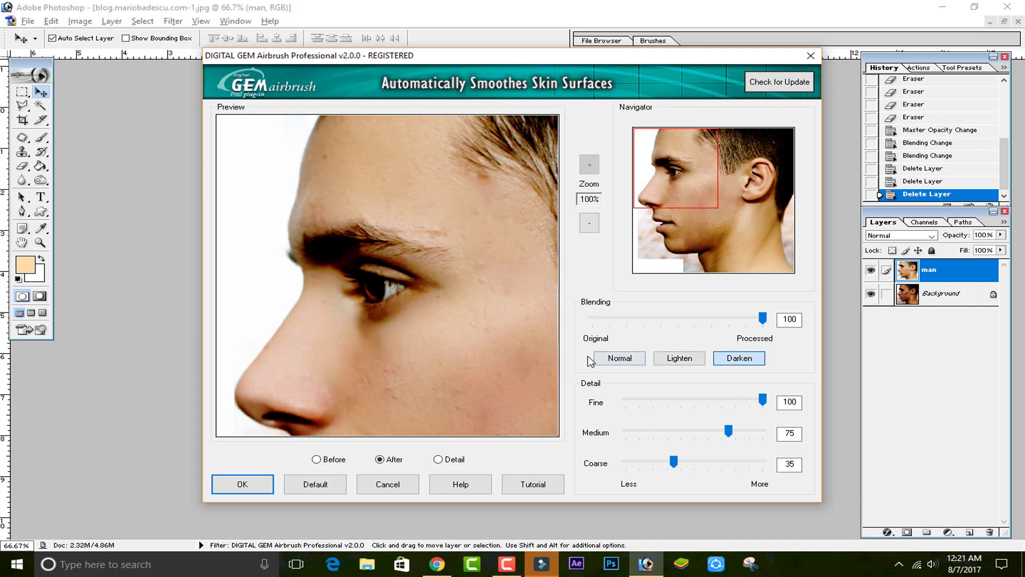
click(621, 362)
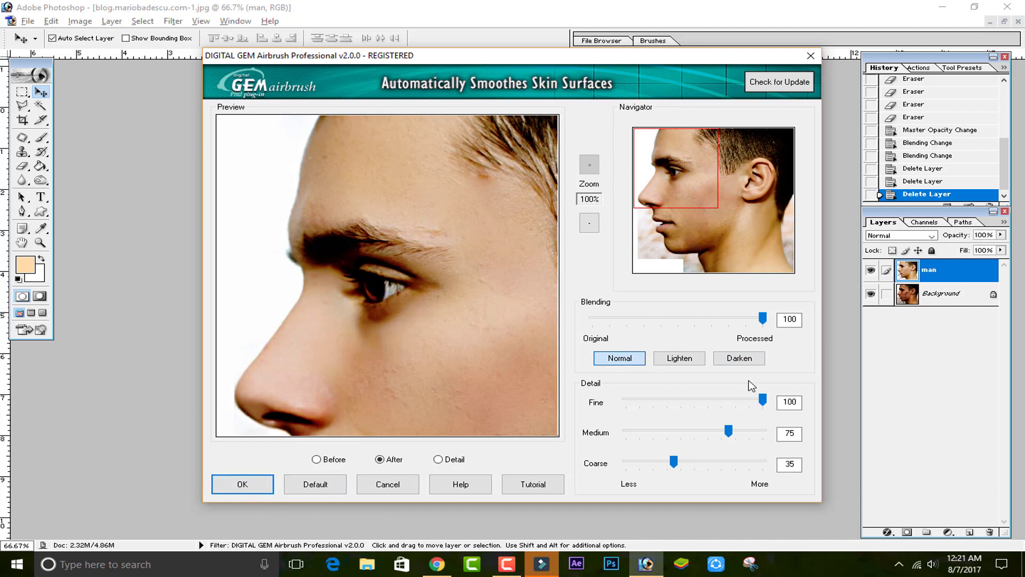
Set the GEM Airbrush Blending to 100 and apply the smoothing.
drag(747, 320, 712, 320)
click(661, 319)
click(763, 319)
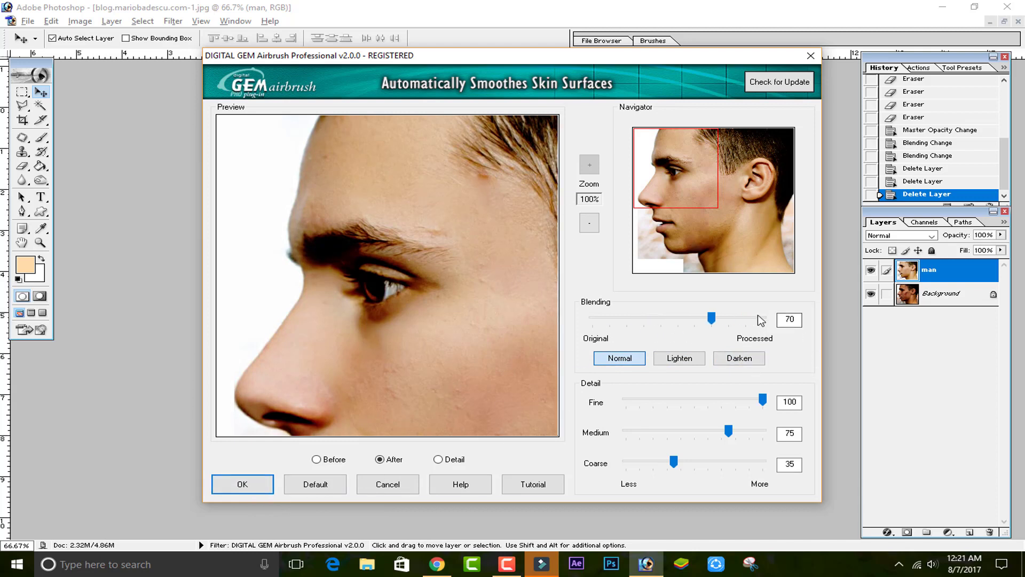
mouse_move(763, 319)
mouse_down()
mouse_move(748, 318)
mouse_move(765, 325)
mouse_up()
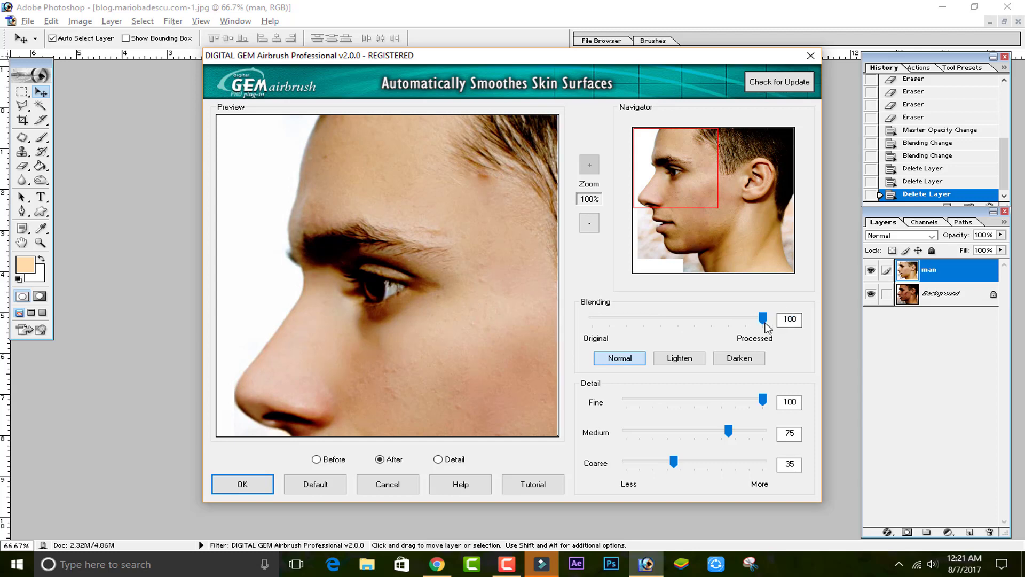
click(217, 490)
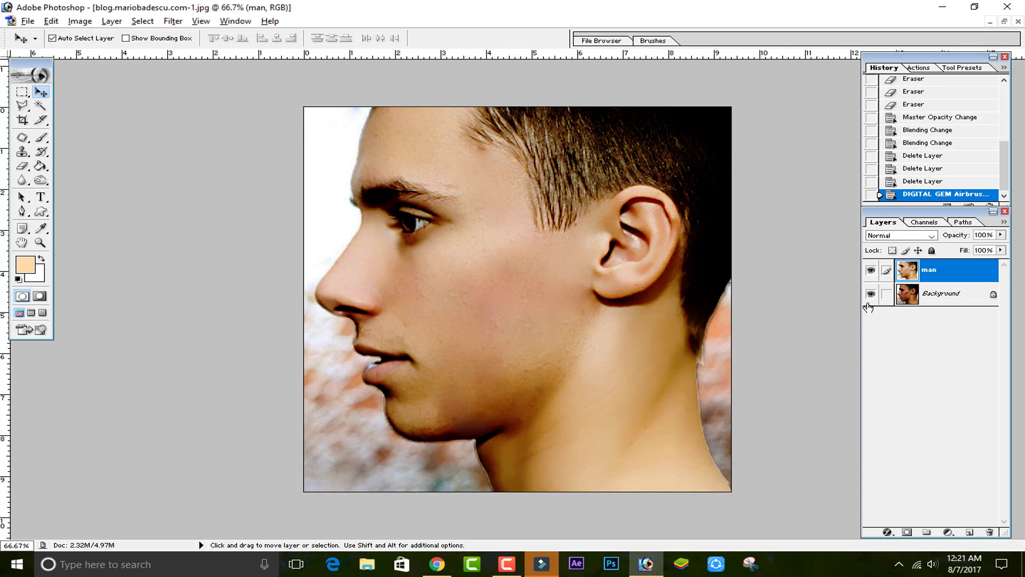
Toggle the man layer to compare with the original, then open the Filter > Kodak submenu.
click(872, 271)
click(177, 21)
mouse_move(196, 303)
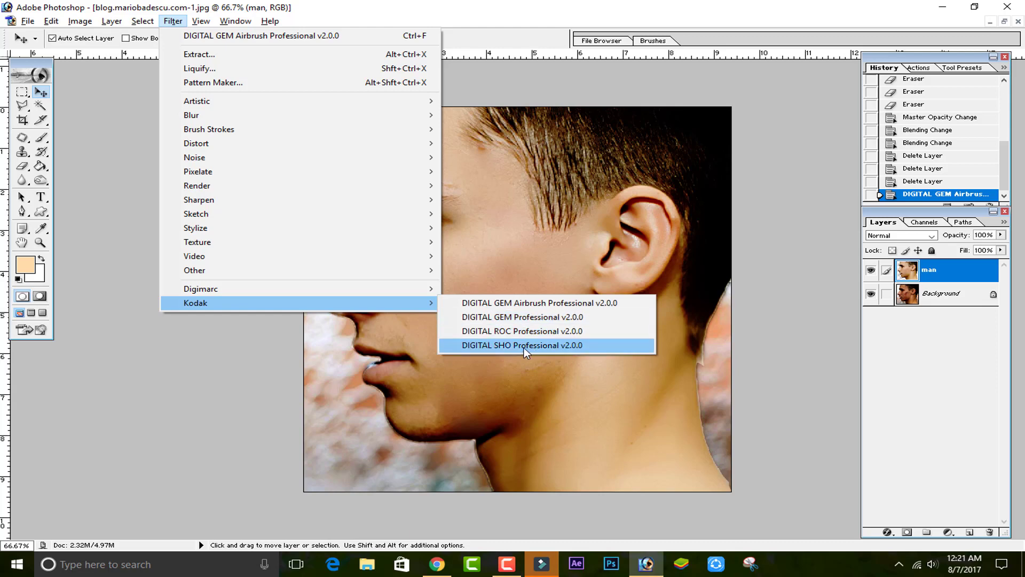
Apply DIGITAL SHO Professional with Highlights 0 and Shadows 66 after previewing before and after.
click(526, 346)
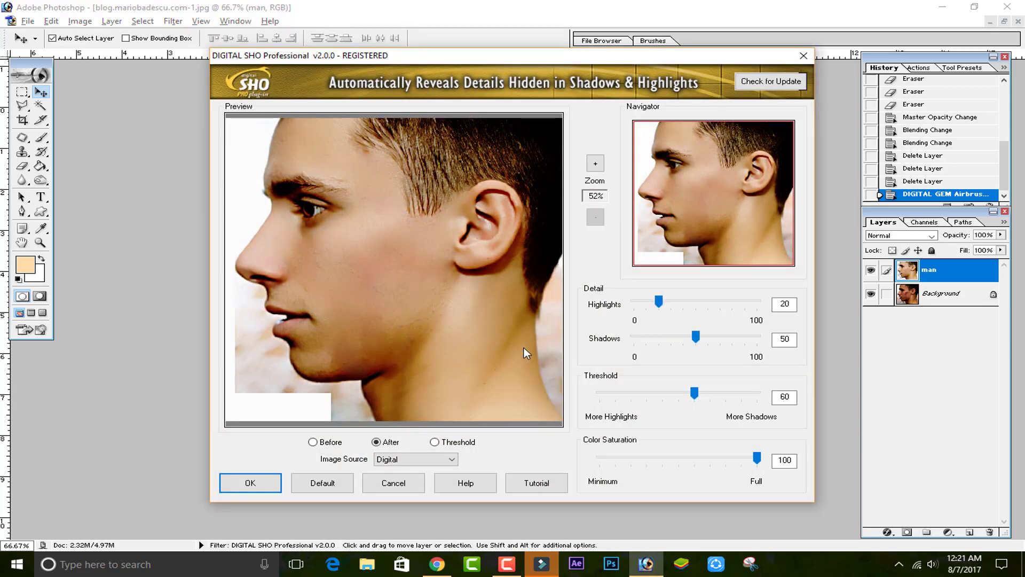
click(337, 448)
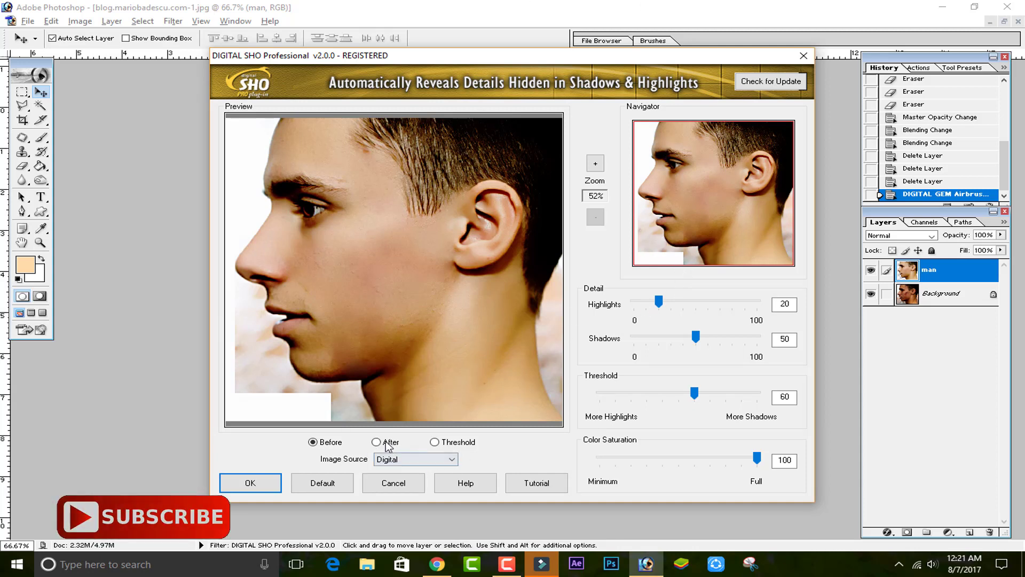
click(376, 442)
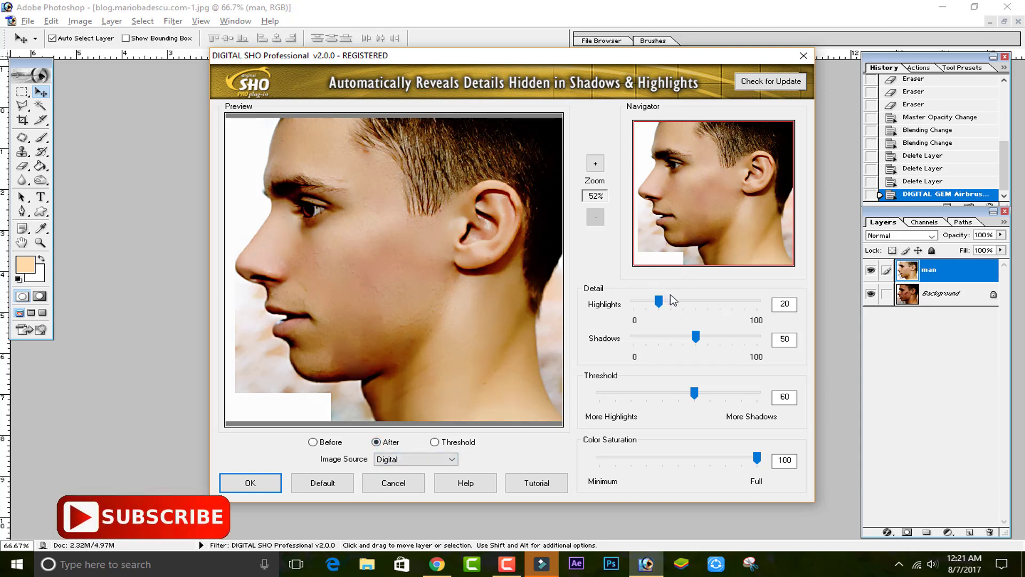
mouse_move(662, 303)
mouse_down()
mouse_move(727, 303)
mouse_move(612, 303)
mouse_up()
click(665, 303)
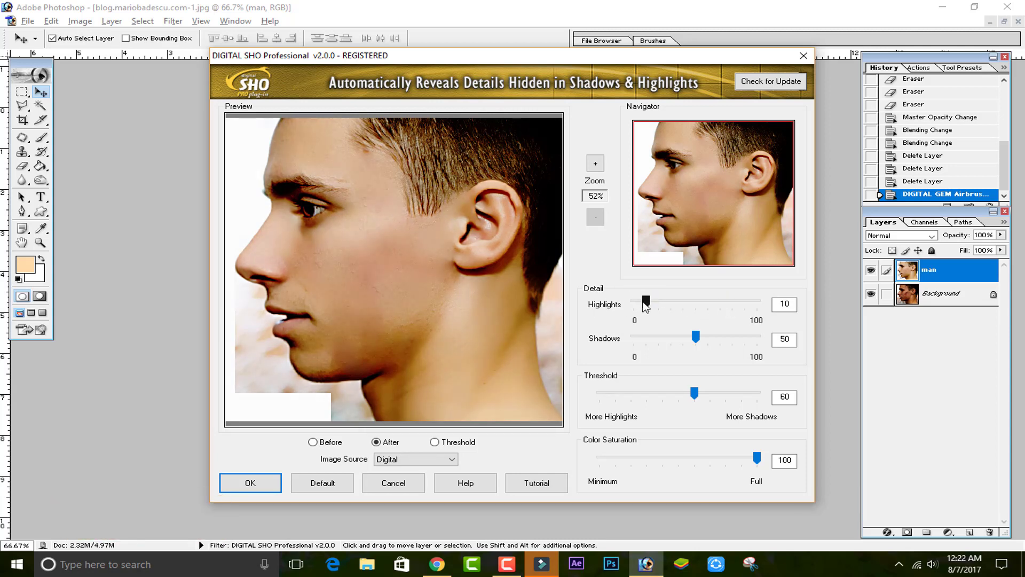
drag(645, 302, 622, 305)
mouse_move(697, 342)
mouse_down()
mouse_move(723, 347)
mouse_move(715, 342)
mouse_up()
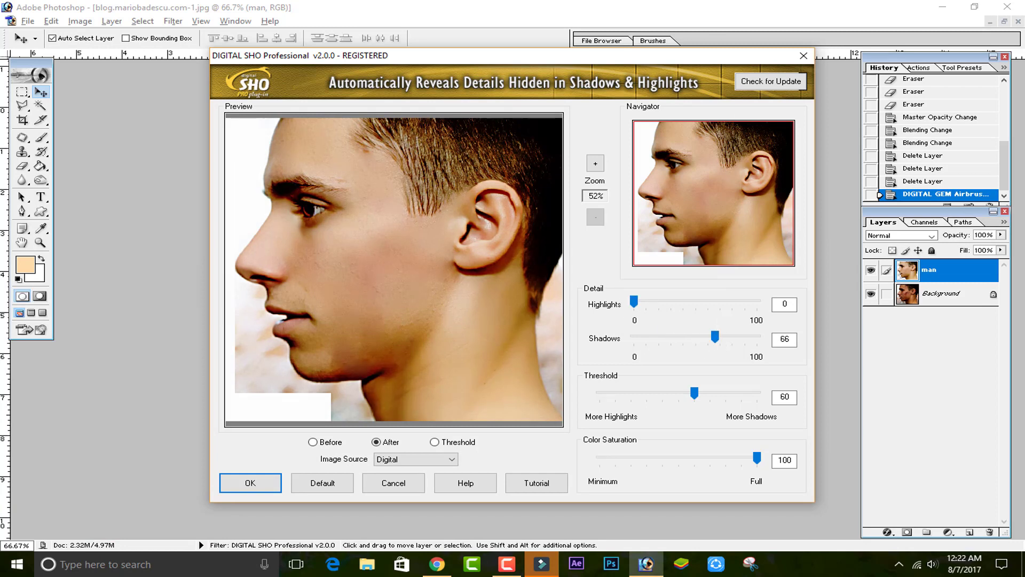
click(264, 482)
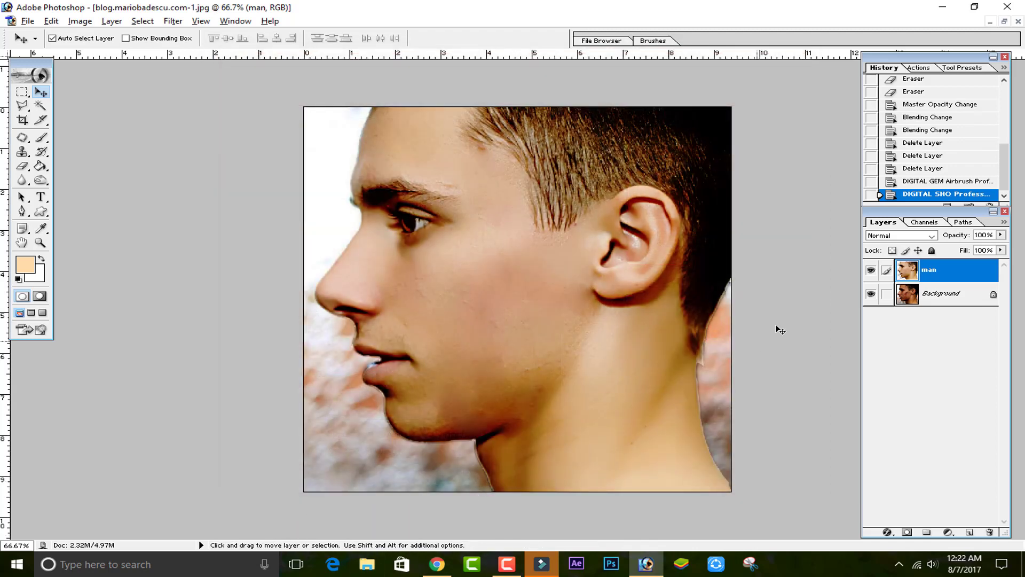
Open Kodak DIGITAL GEM Professional and pan its preview to the eye, nose and cheek.
click(172, 21)
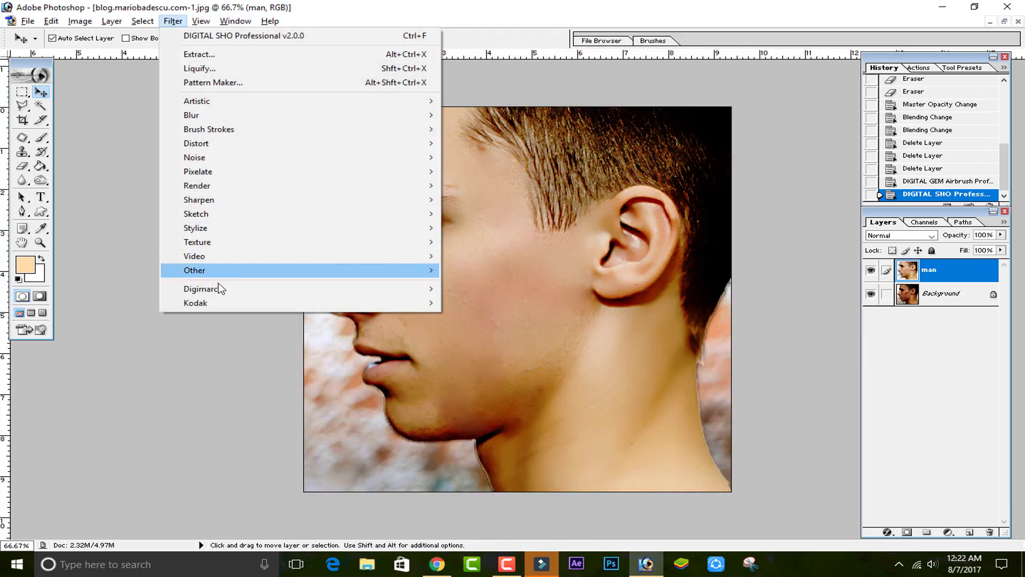
mouse_move(195, 302)
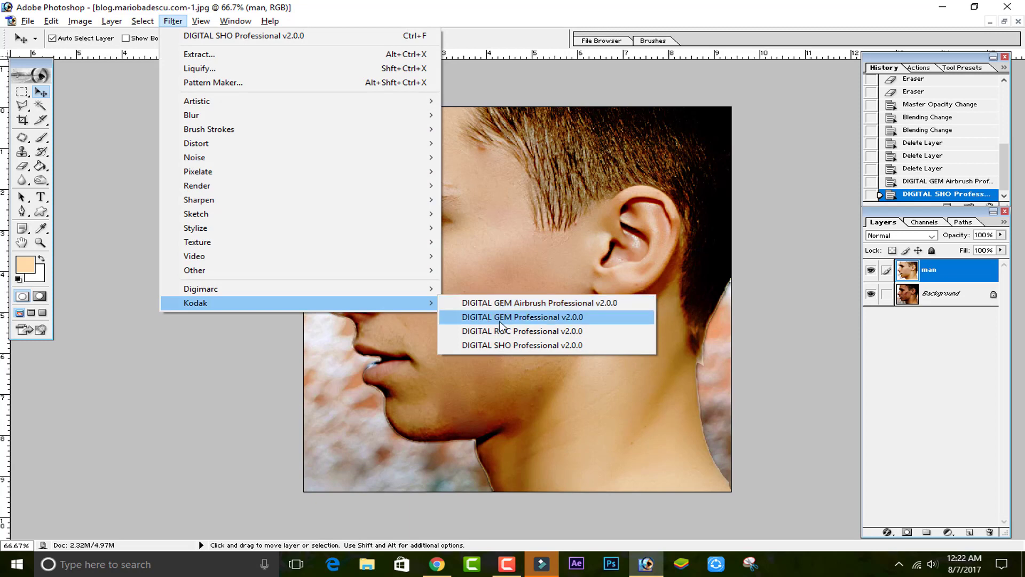
click(501, 321)
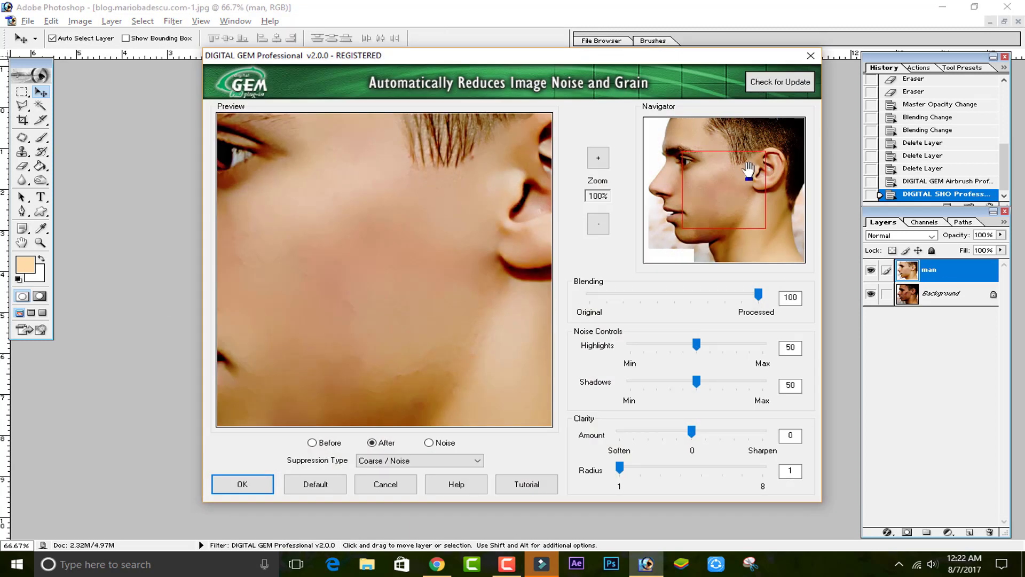
drag(749, 170, 658, 156)
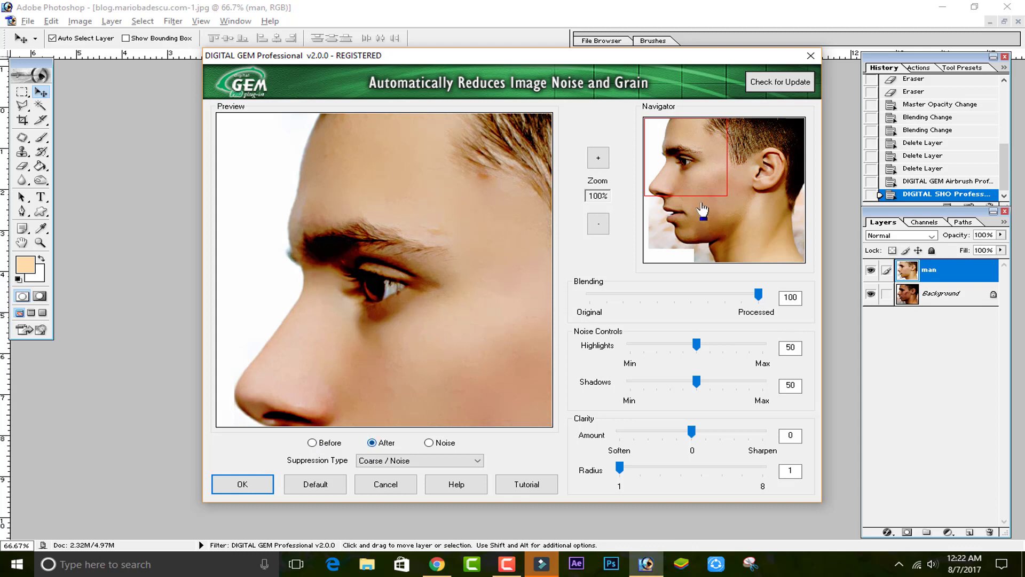
click(711, 182)
drag(727, 207, 726, 208)
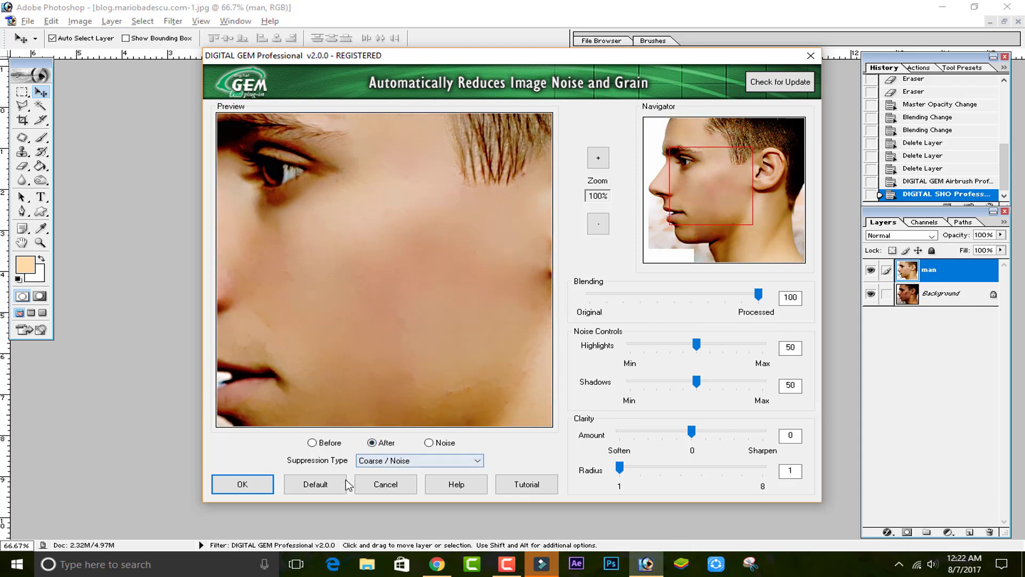
Reset the GEM settings, set Blending to 92, and apply the noise reduction.
click(748, 295)
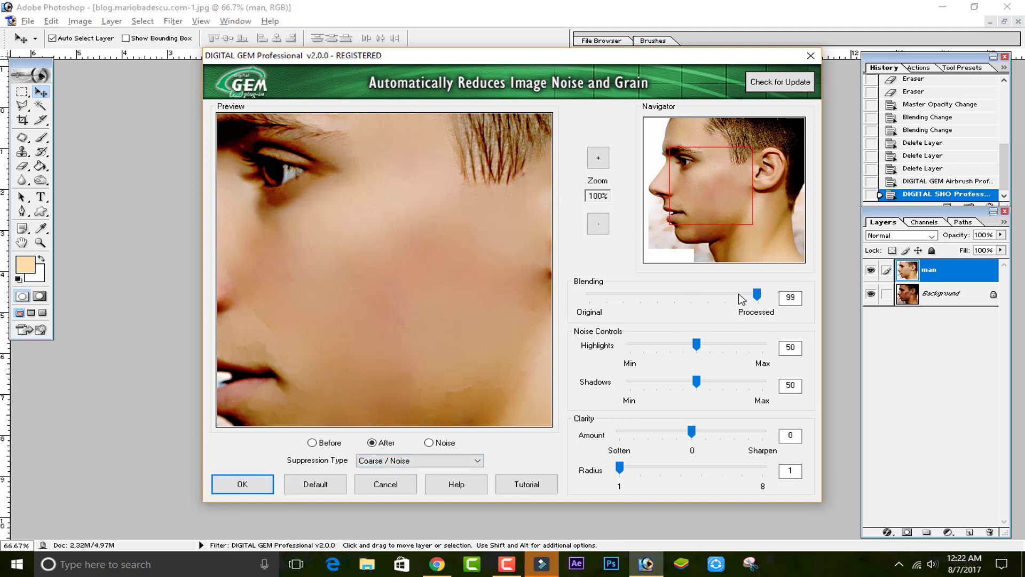
key(Left)
key(Left)
key(Left)
key(Left)
mouse_move(751, 295)
mouse_down()
mouse_move(694, 293)
mouse_move(709, 294)
mouse_up()
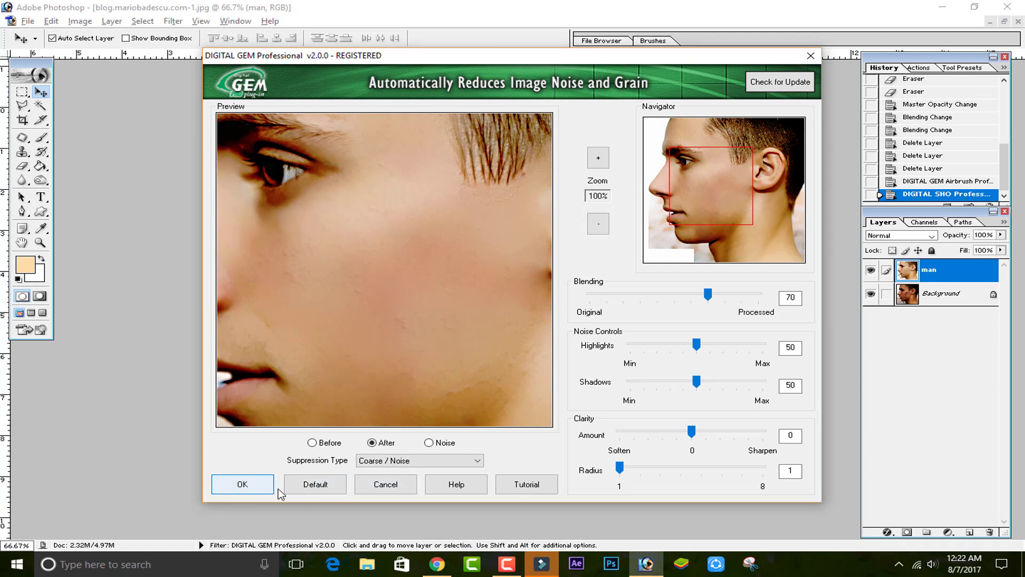
click(288, 491)
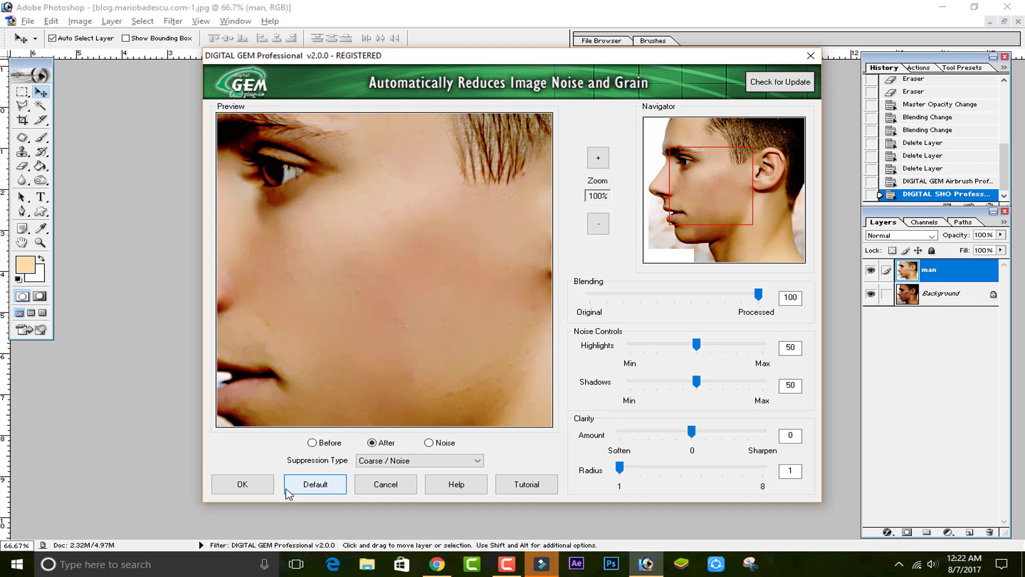
click(682, 297)
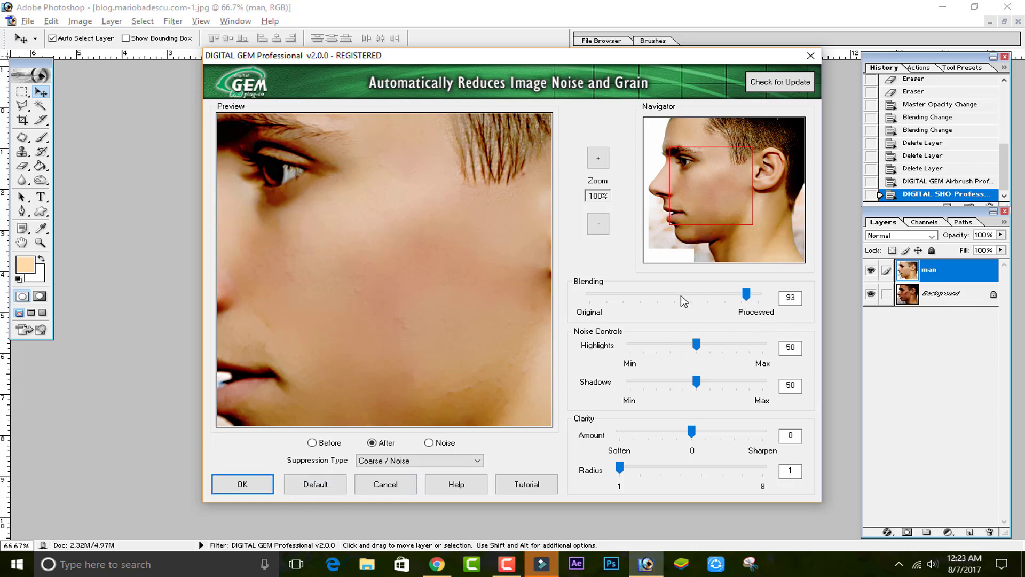
click(684, 295)
click(220, 485)
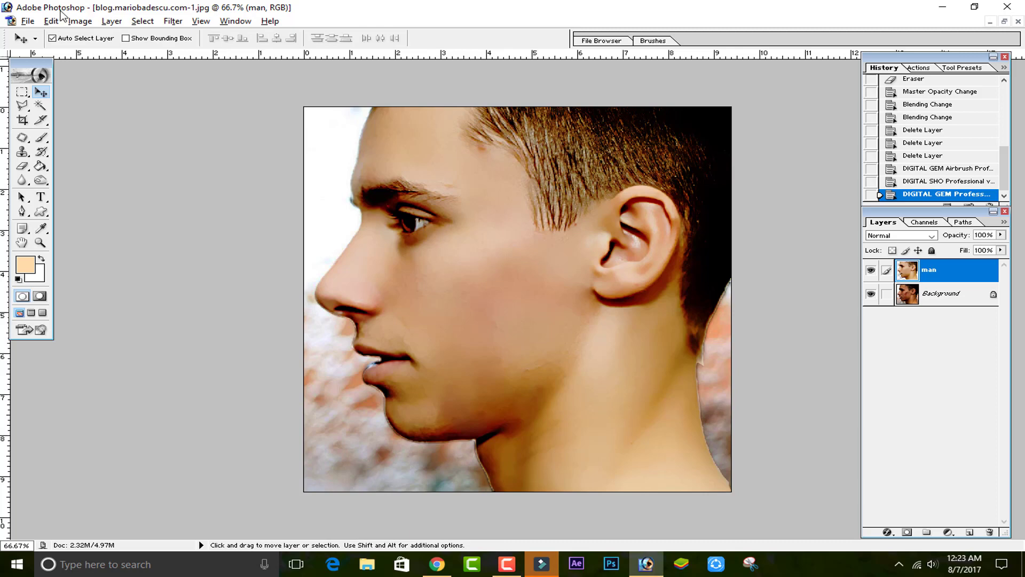
Raise a Curves midpoint to about Input 94 / Output 122 for a slight brightening.
click(79, 21)
mouse_move(112, 54)
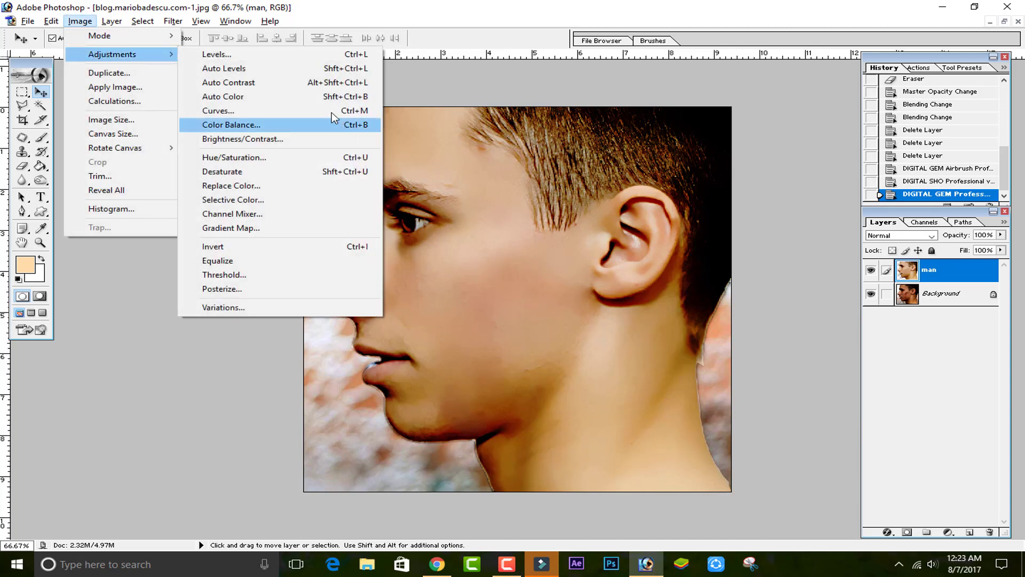
click(267, 110)
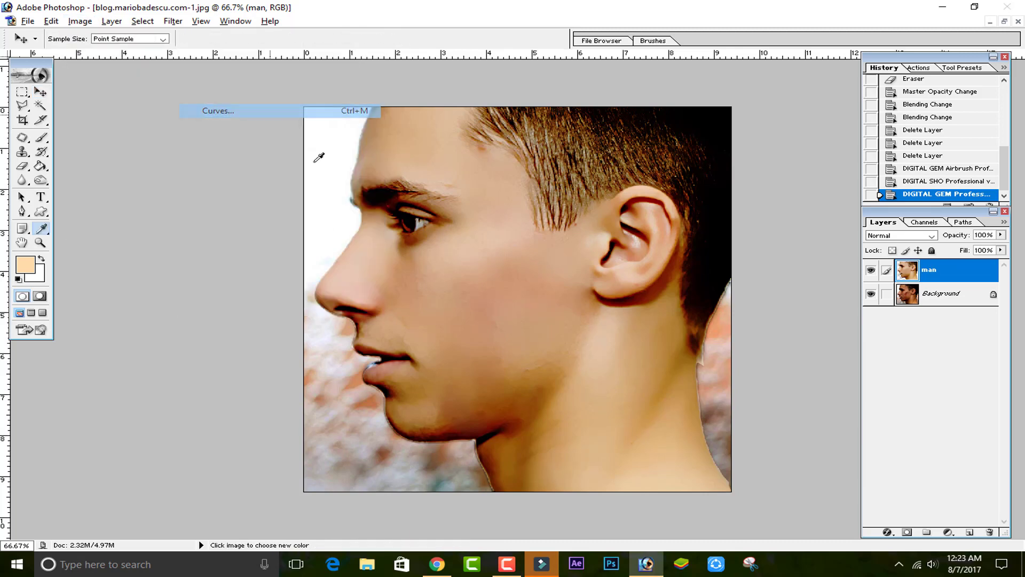
drag(254, 347, 254, 328)
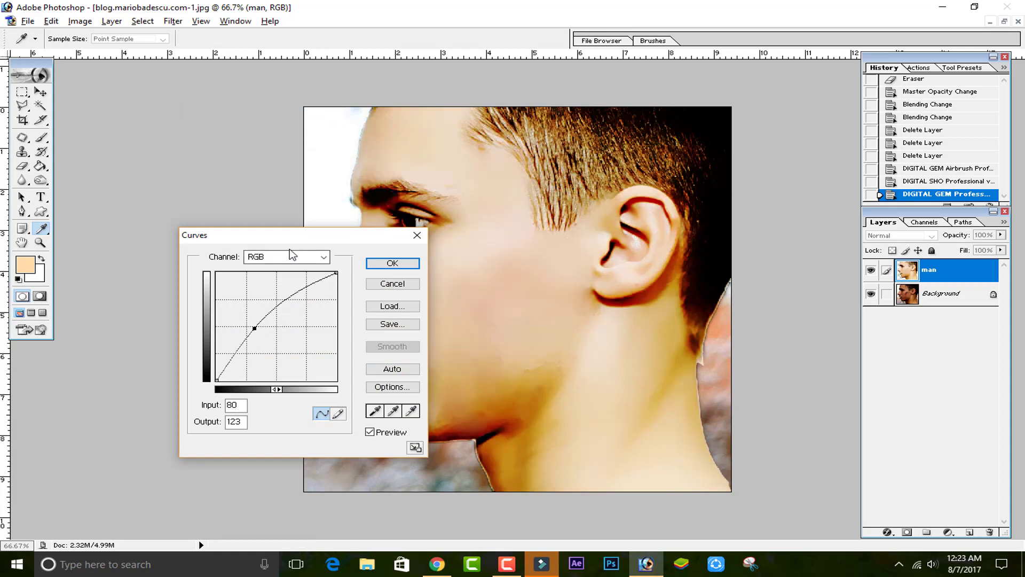
drag(292, 235, 208, 218)
drag(172, 312, 178, 315)
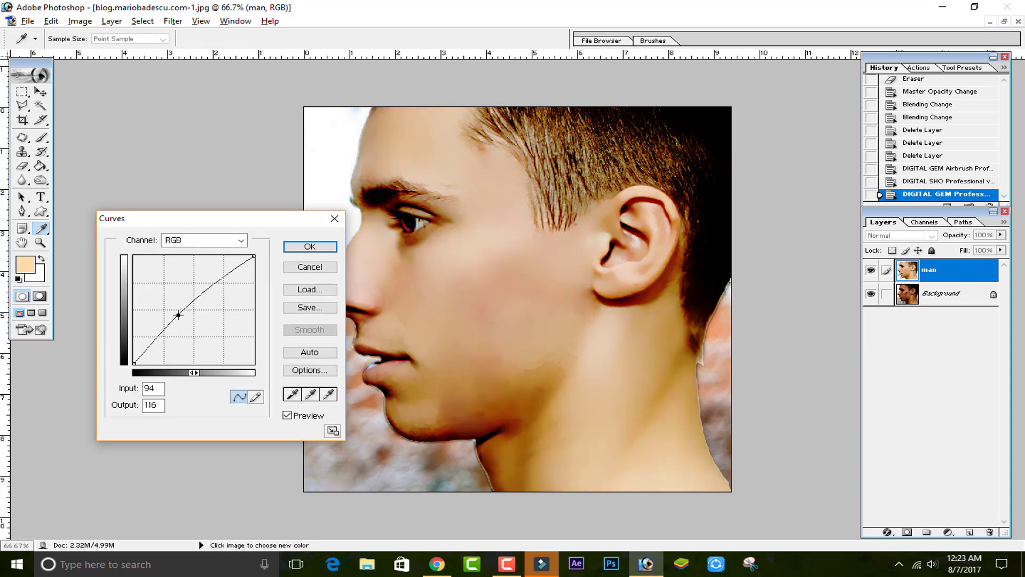
drag(178, 315, 178, 313)
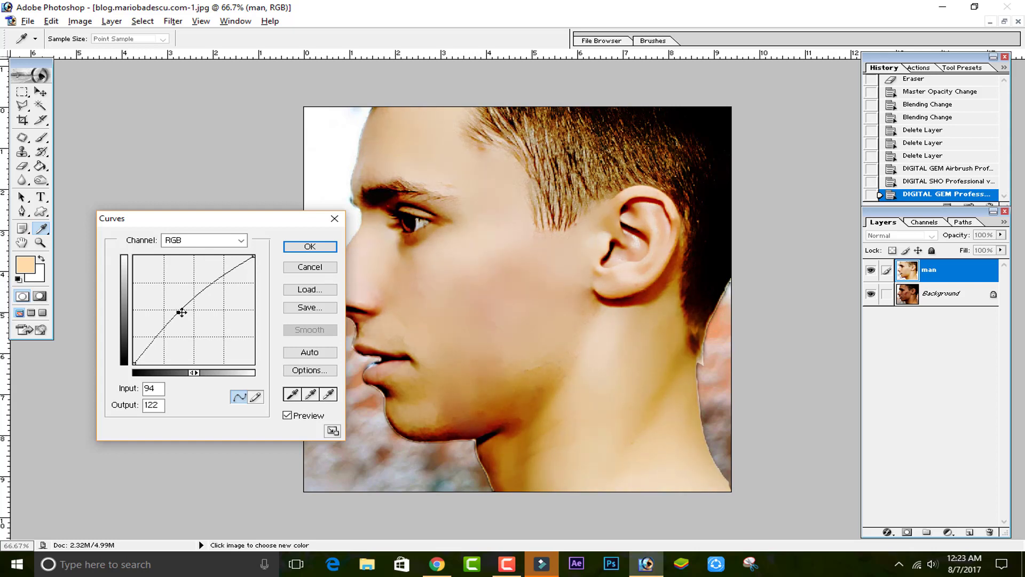
click(310, 246)
Add a new layer above man and brush black over the hair.
key(v)
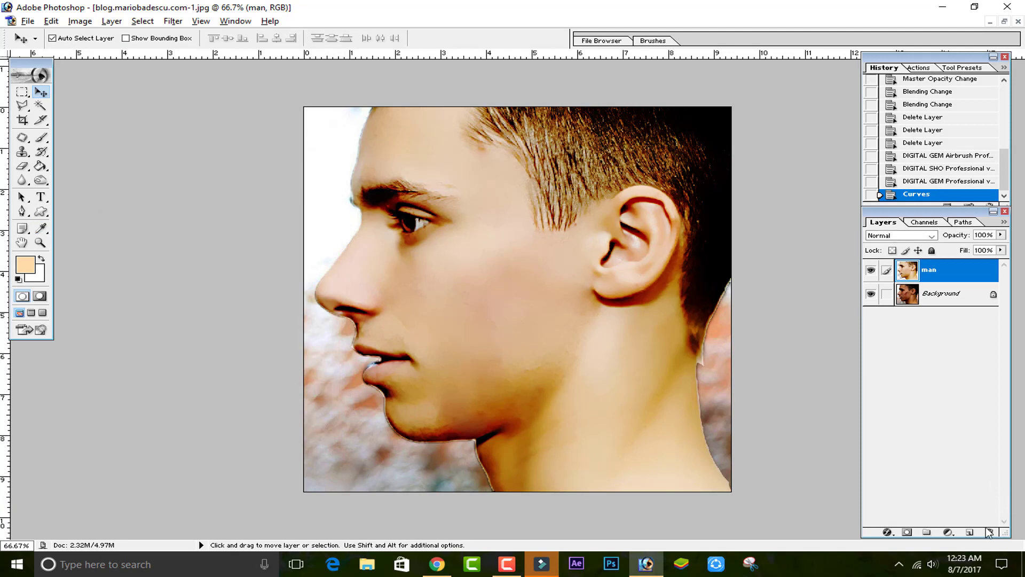
click(970, 532)
click(18, 278)
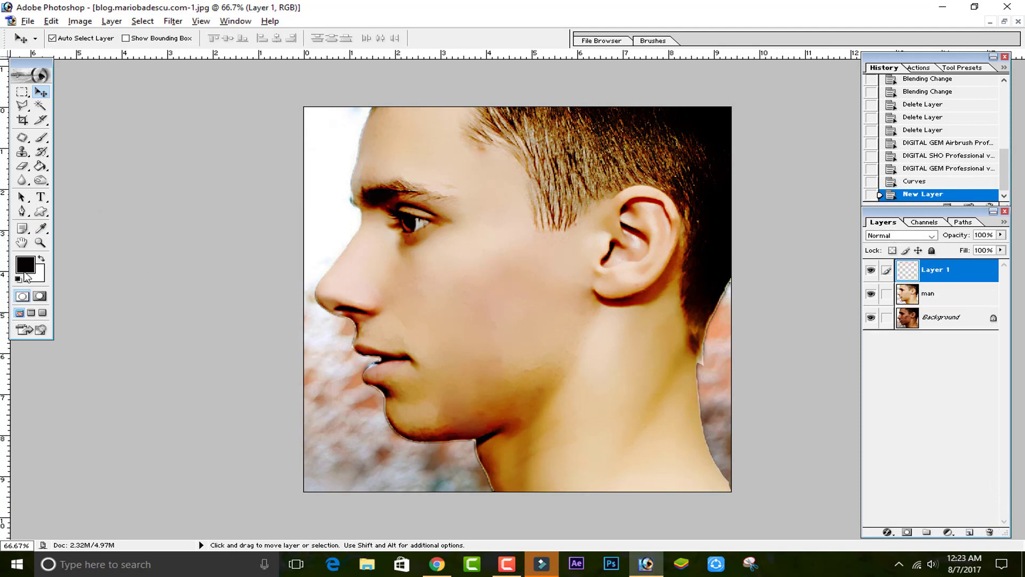
click(41, 137)
drag(574, 150, 584, 106)
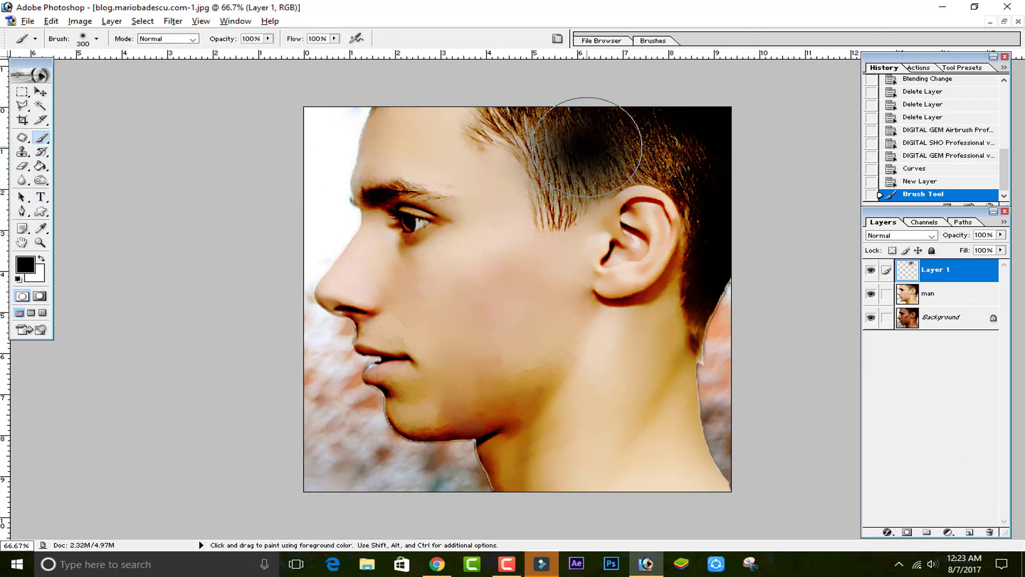
Set the hair layer to Soft Light and paint more black with a smaller brush.
click(931, 235)
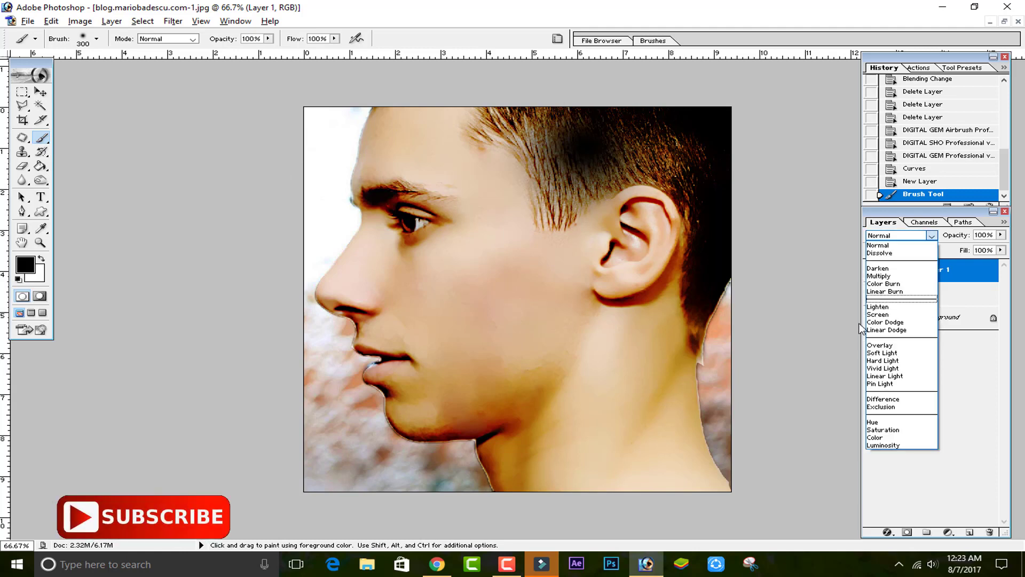
click(882, 353)
drag(573, 118, 571, 104)
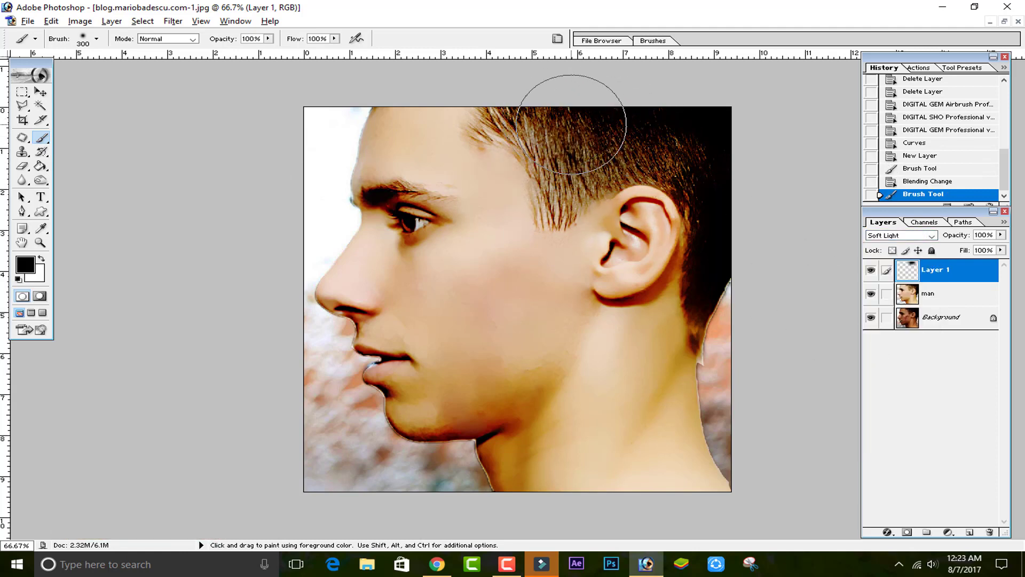
key(bracketleft)
key(bracketleft)
key(bracketleft)
mouse_move(571, 156)
mouse_down()
mouse_move(561, 214)
mouse_move(522, 120)
mouse_move(653, 163)
mouse_move(489, 115)
mouse_up()
key(bracketleft)
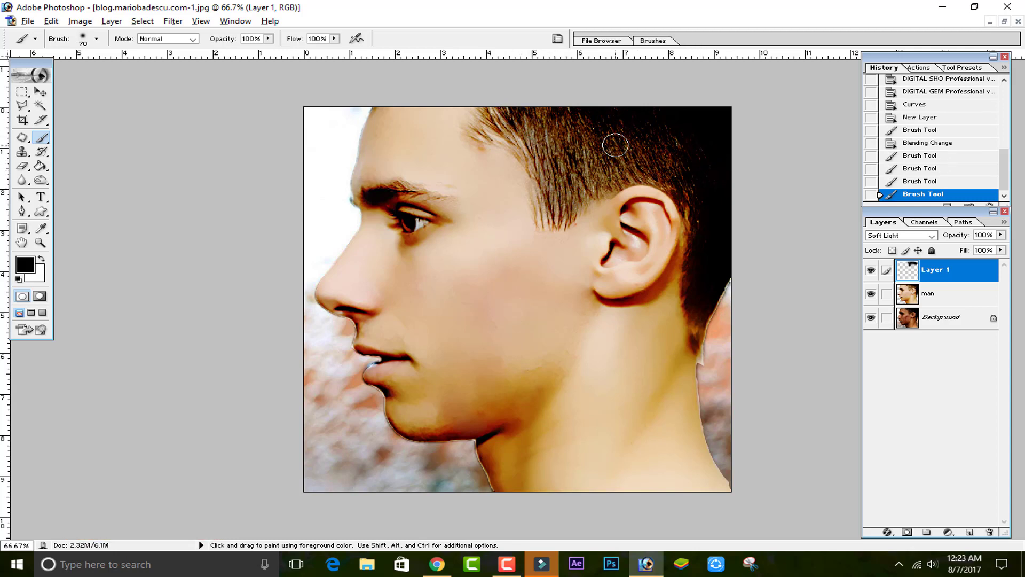
Switch Layer 1 to Overlay, darken the hair above the temple, and toggle visibility to compare.
click(908, 235)
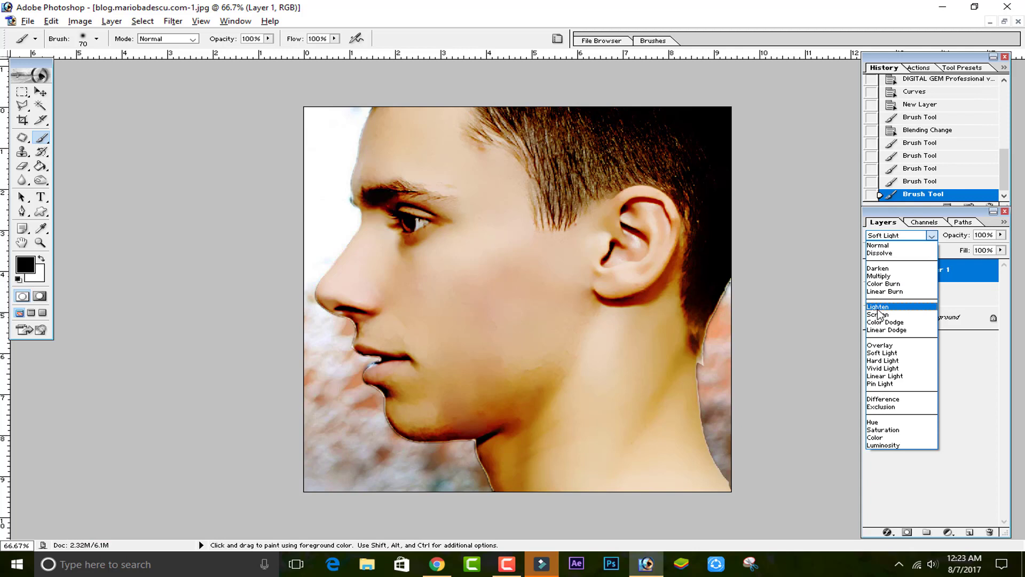
click(880, 345)
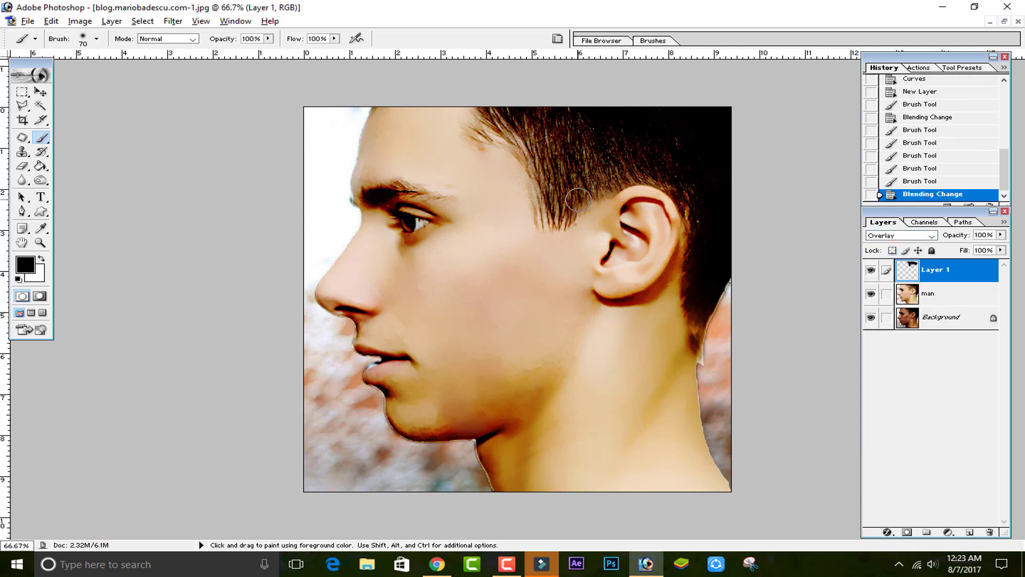
drag(546, 186, 499, 122)
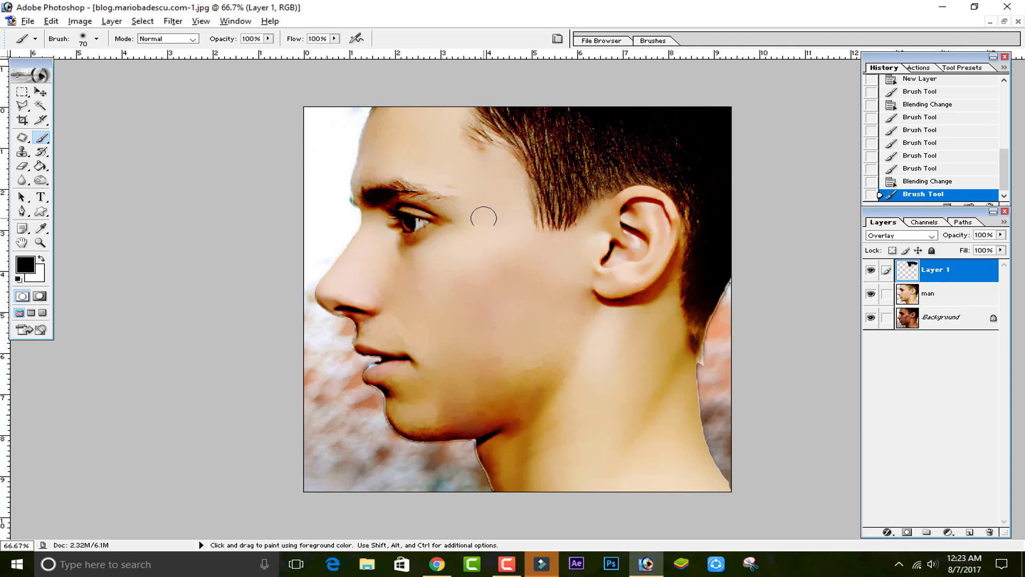
click(871, 271)
click(871, 272)
click(871, 294)
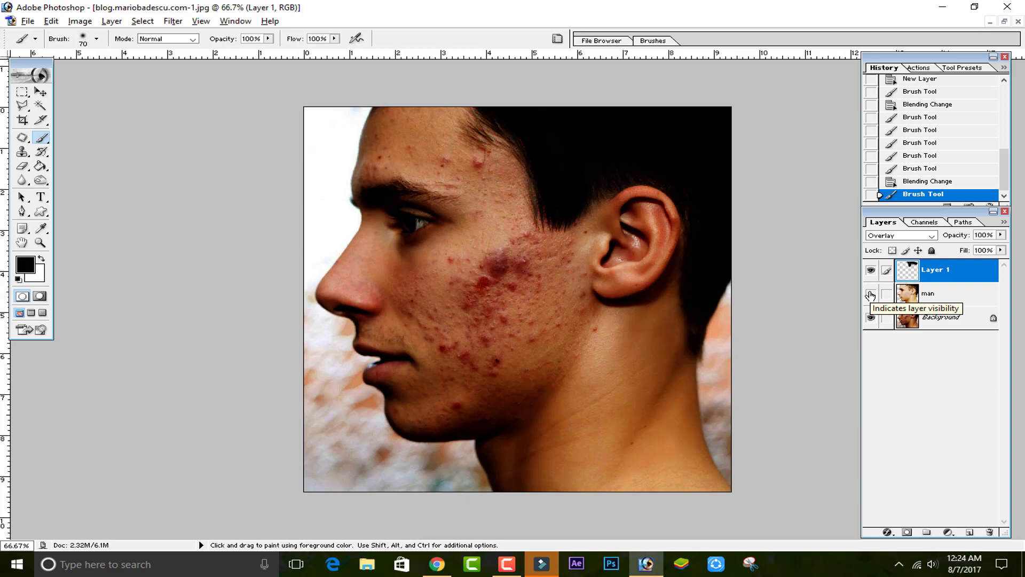
click(871, 294)
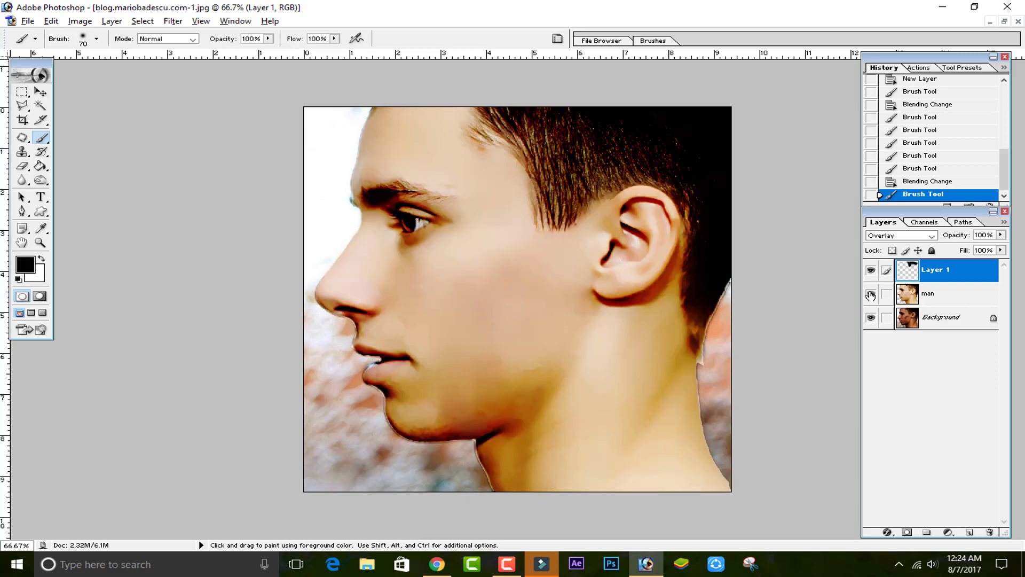
click(871, 294)
Switch to Chrome's Best 4 You YouTube tab and open the channel search field.
click(437, 564)
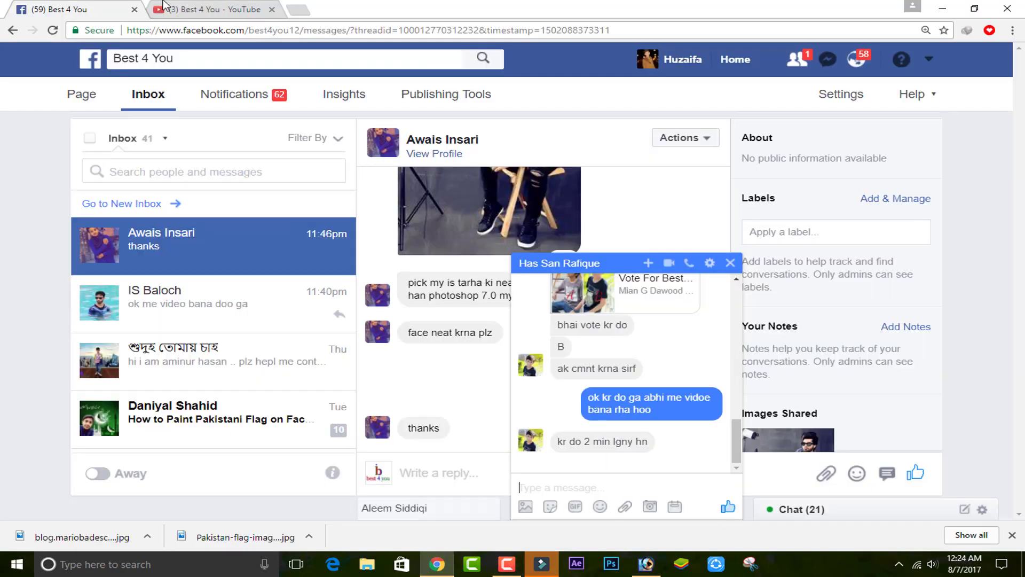
click(214, 9)
click(506, 221)
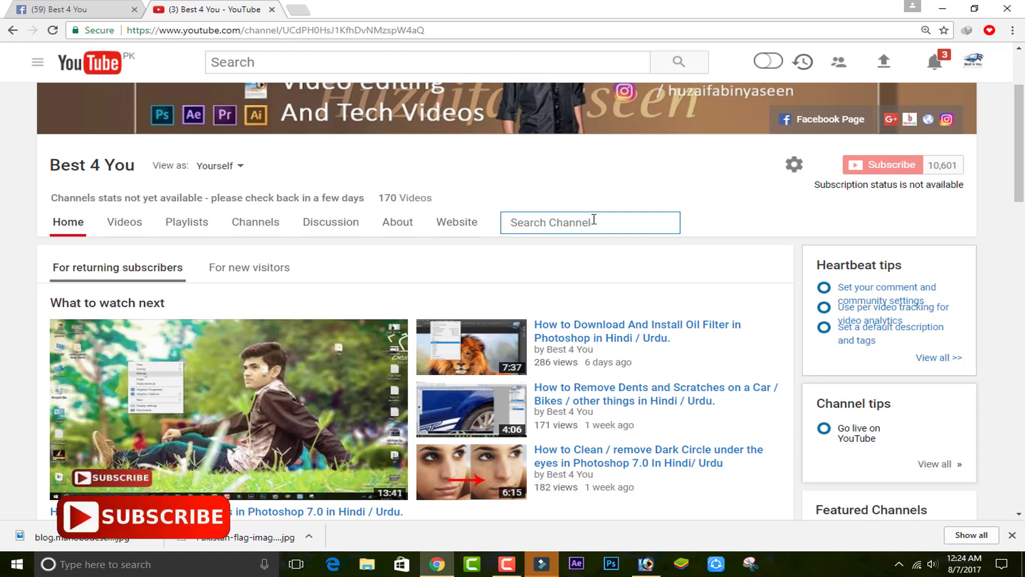
scroll(594, 219, down, 5)
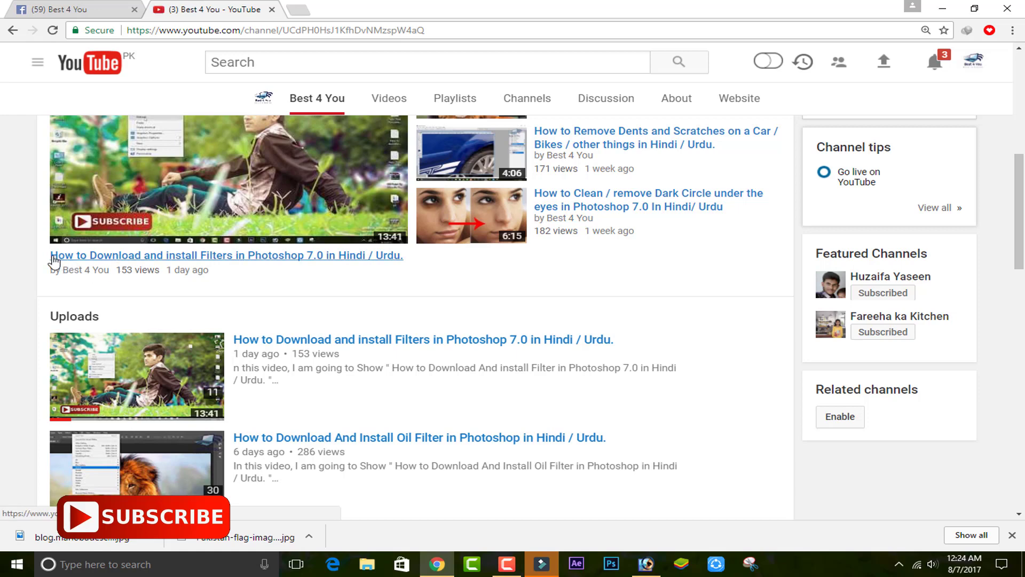
drag(133, 271, 161, 275)
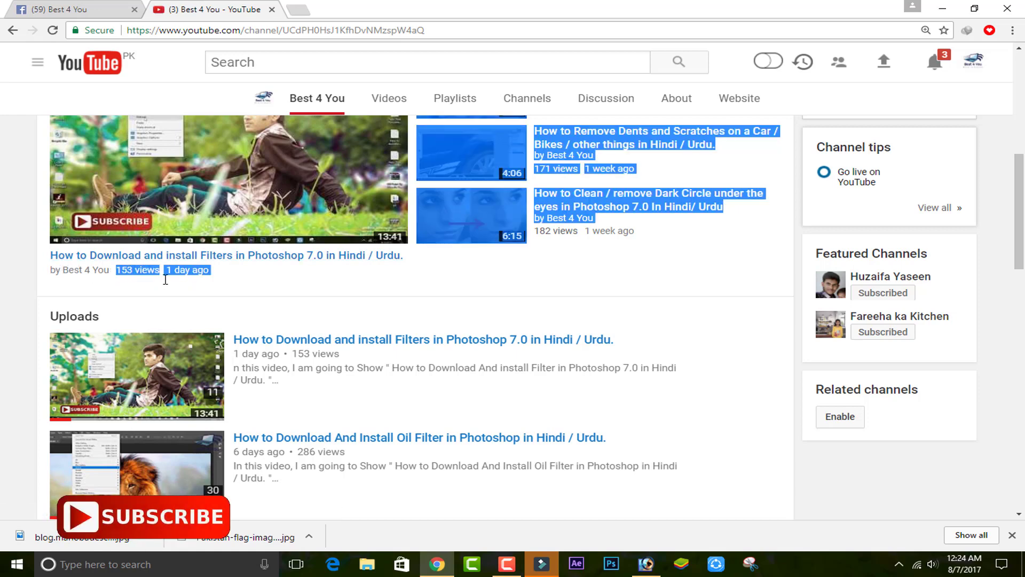
click(323, 302)
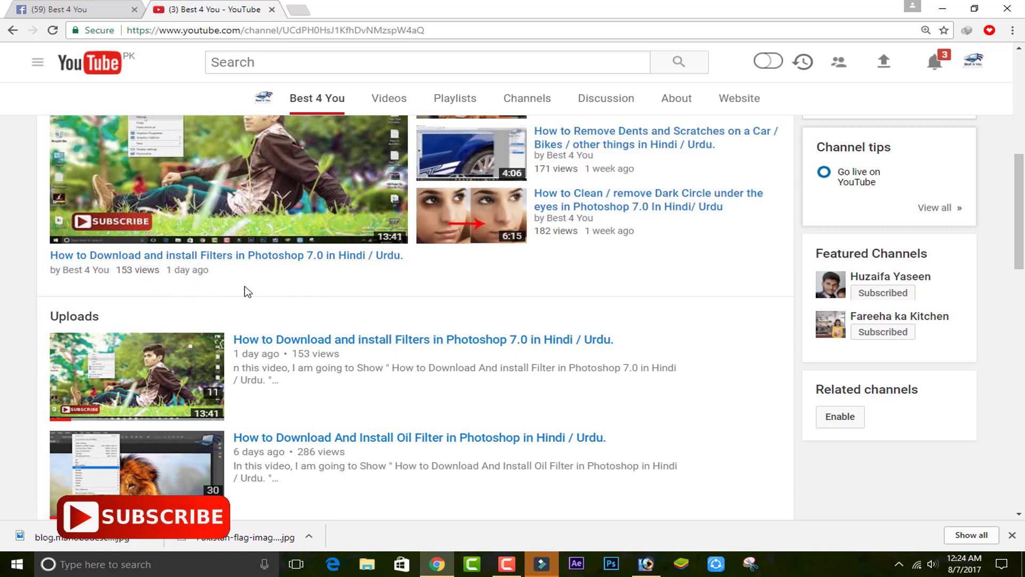
scroll(245, 287, up, 3)
scroll(245, 287, up, 2)
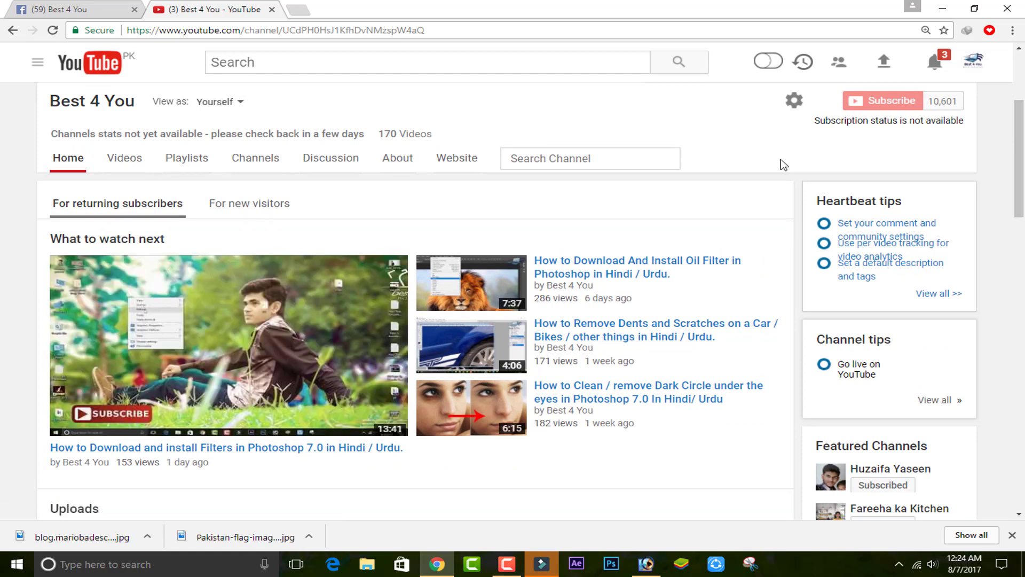
Undo a stray jaw stroke, add a layer above man, and sample a peach skin tone.
click(645, 567)
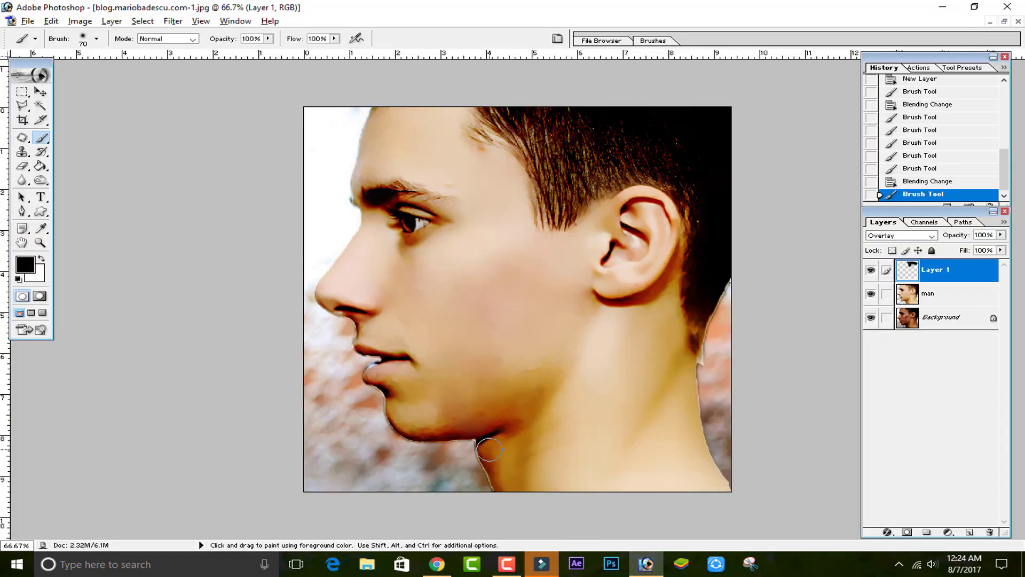
drag(489, 449, 488, 489)
click(923, 182)
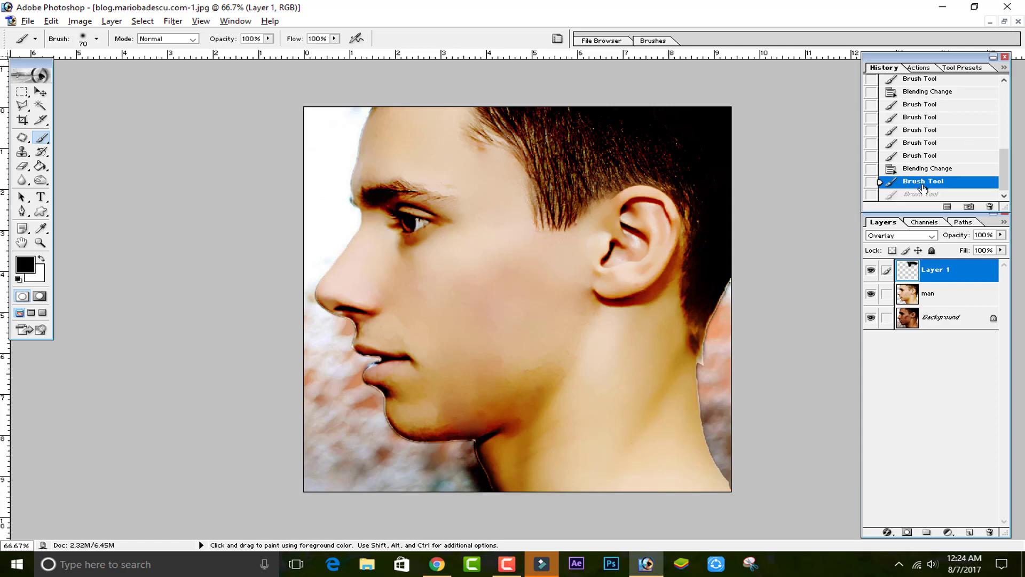
click(924, 299)
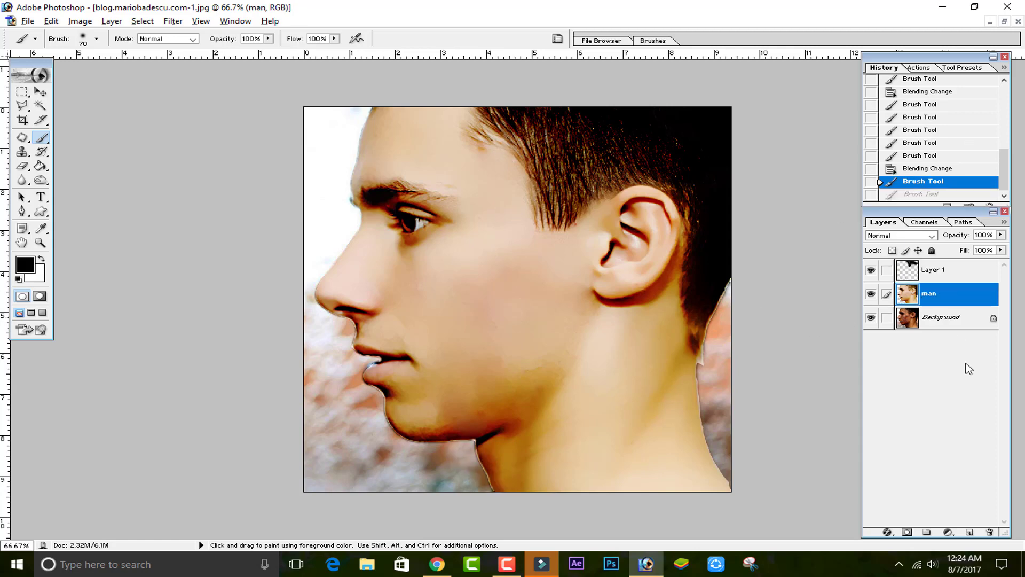
click(971, 531)
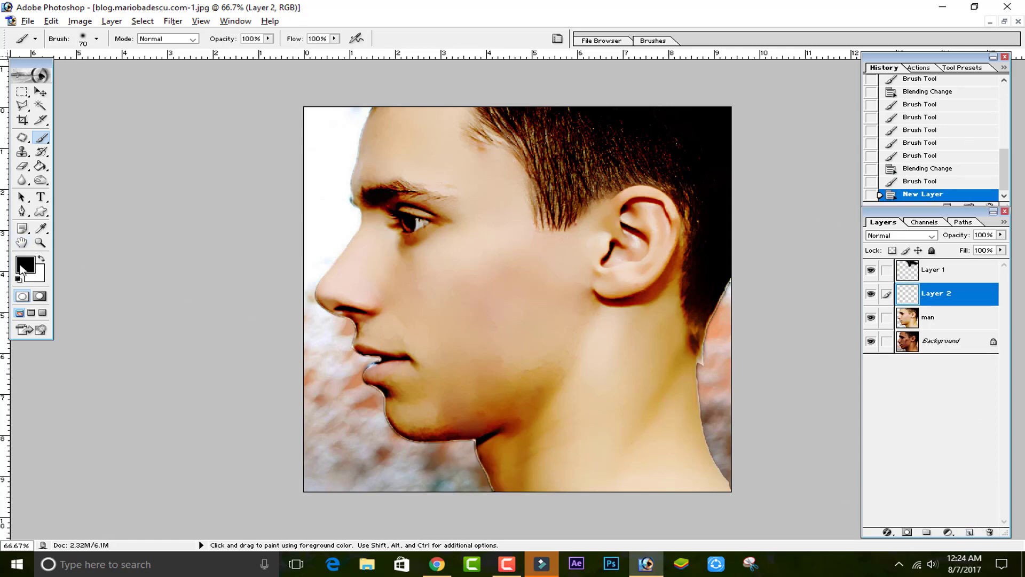
click(21, 268)
click(502, 212)
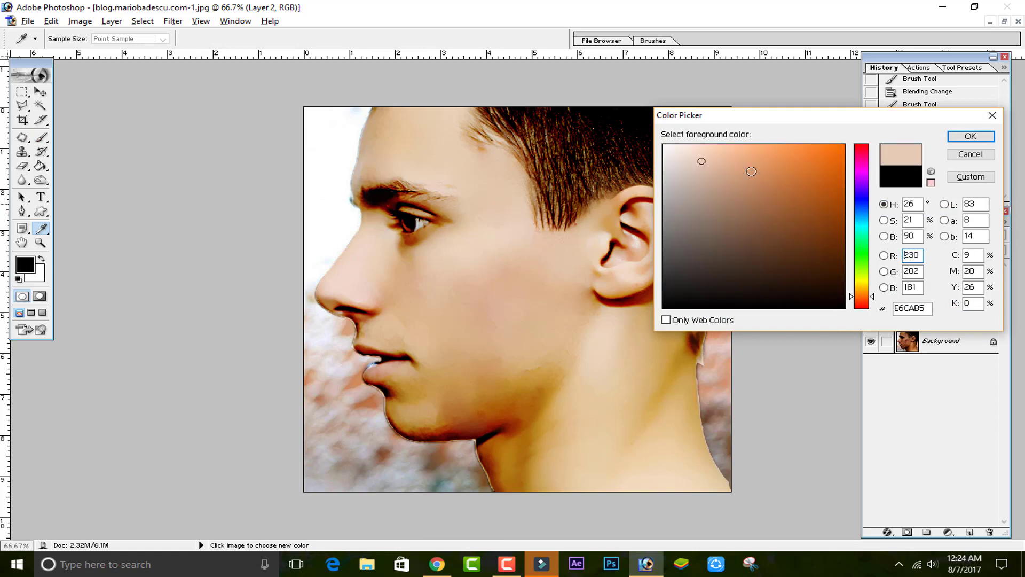
key(Return)
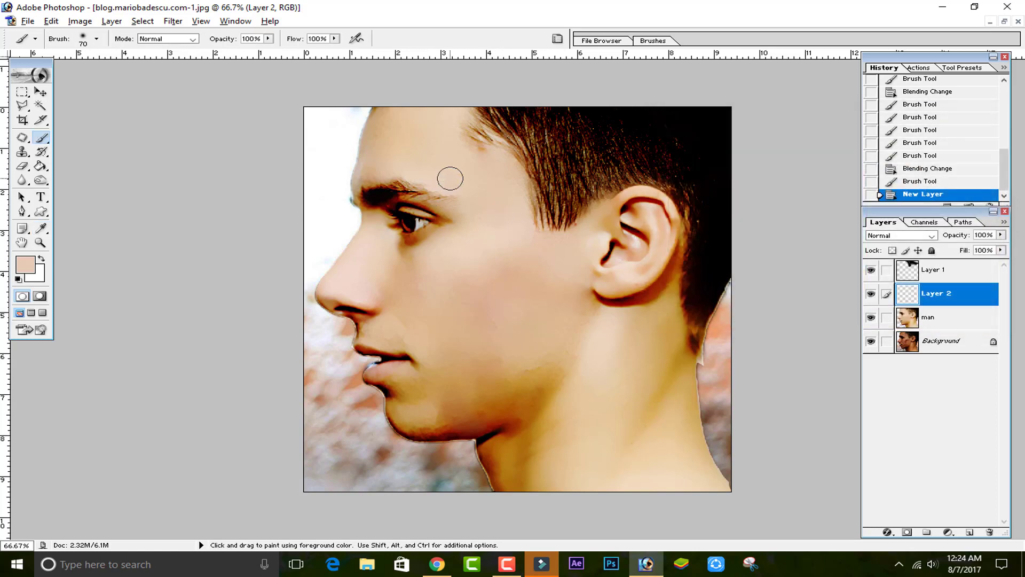
Paint the peach tone over the cheek and set the layer to Soft Light.
mouse_move(497, 278)
mouse_down()
mouse_move(450, 305)
mouse_move(561, 270)
mouse_up()
click(930, 238)
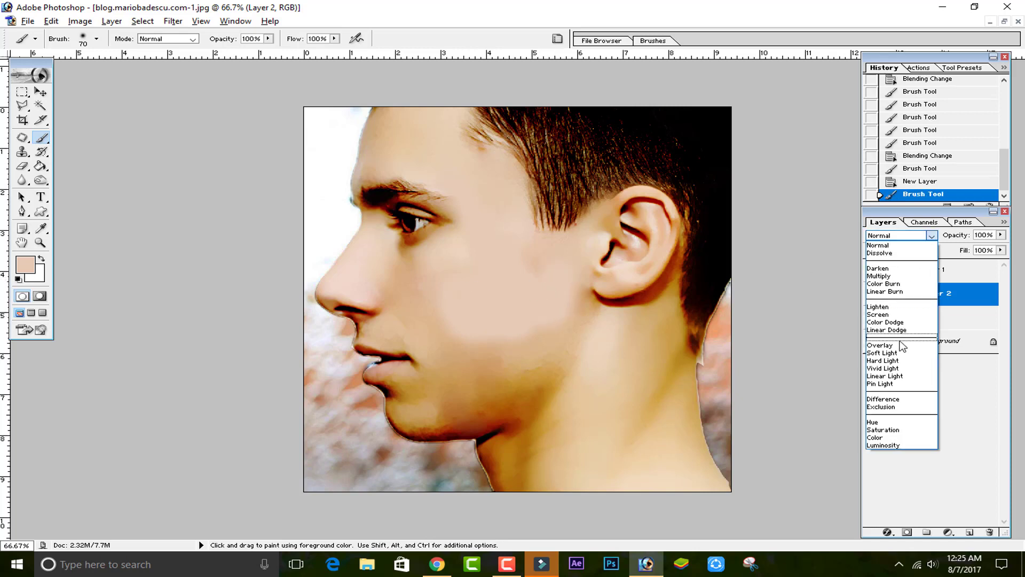
click(897, 347)
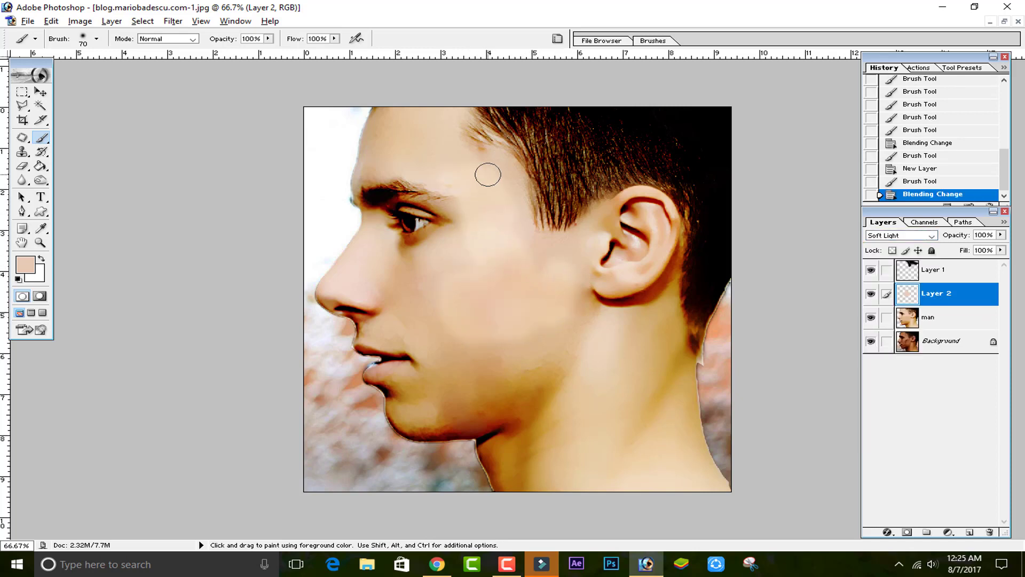
Brush peach skin tone over the forehead, brow, chin, jaw and neck.
drag(482, 213, 429, 103)
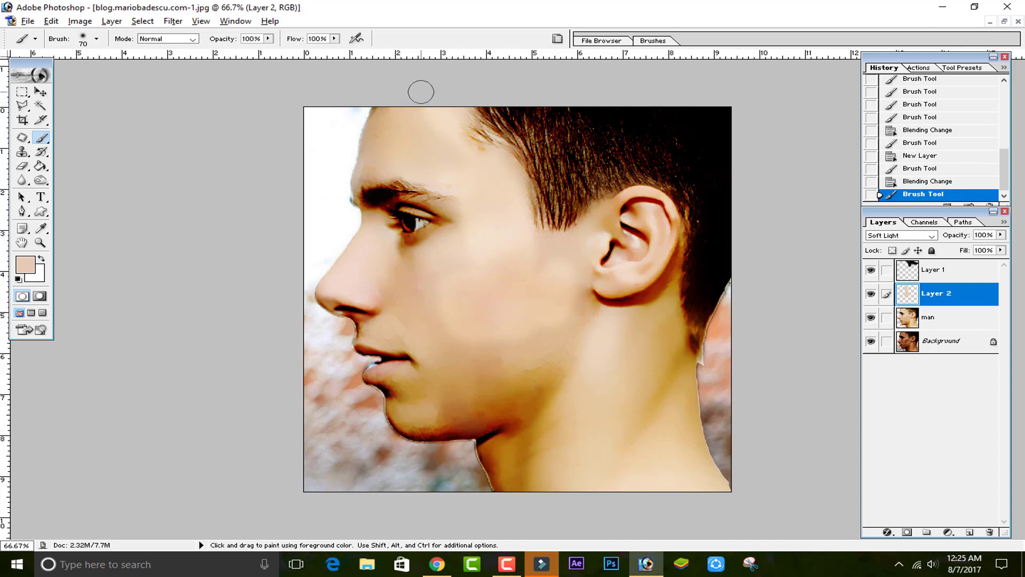
key(bracketright)
key(bracketright)
key(bracketright)
key(bracketright)
key(bracketright)
key(bracketleft)
key(bracketleft)
click(403, 126)
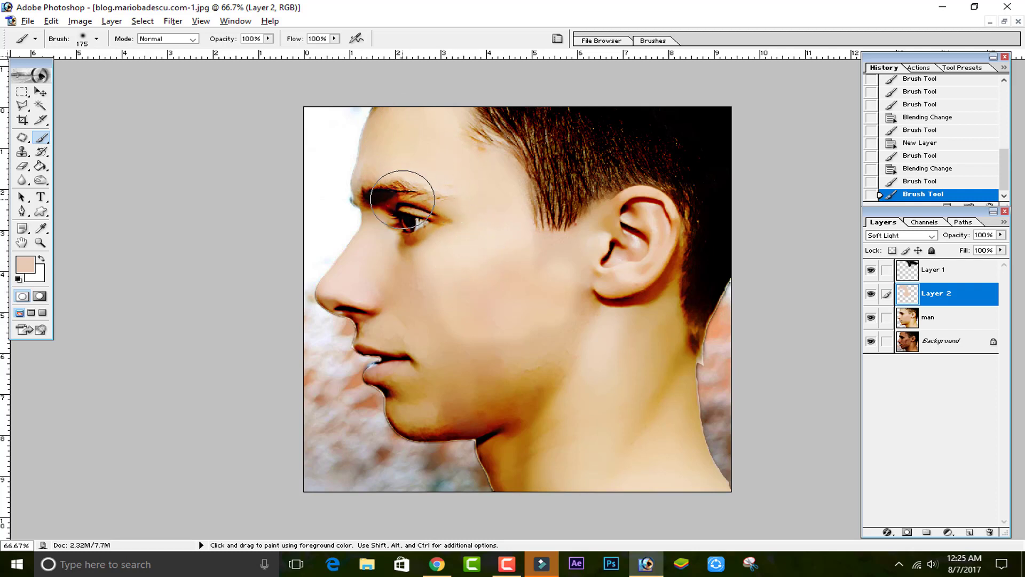
mouse_move(396, 319)
mouse_down()
mouse_move(547, 378)
mouse_move(660, 243)
mouse_move(664, 361)
mouse_move(700, 470)
mouse_move(650, 492)
mouse_move(529, 447)
mouse_move(543, 465)
mouse_move(523, 457)
mouse_move(563, 427)
mouse_move(573, 352)
mouse_move(499, 194)
mouse_move(631, 219)
mouse_move(607, 412)
mouse_move(609, 493)
mouse_move(607, 459)
mouse_up()
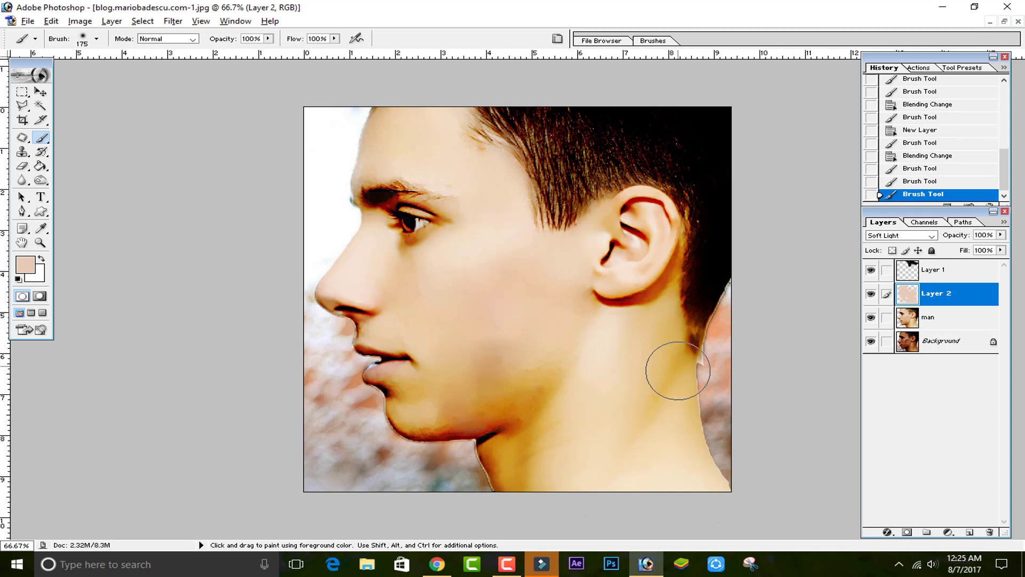
drag(675, 366, 652, 228)
Lower Layer 2's opacity to 52%, keeping the peach foreground colour.
click(1000, 236)
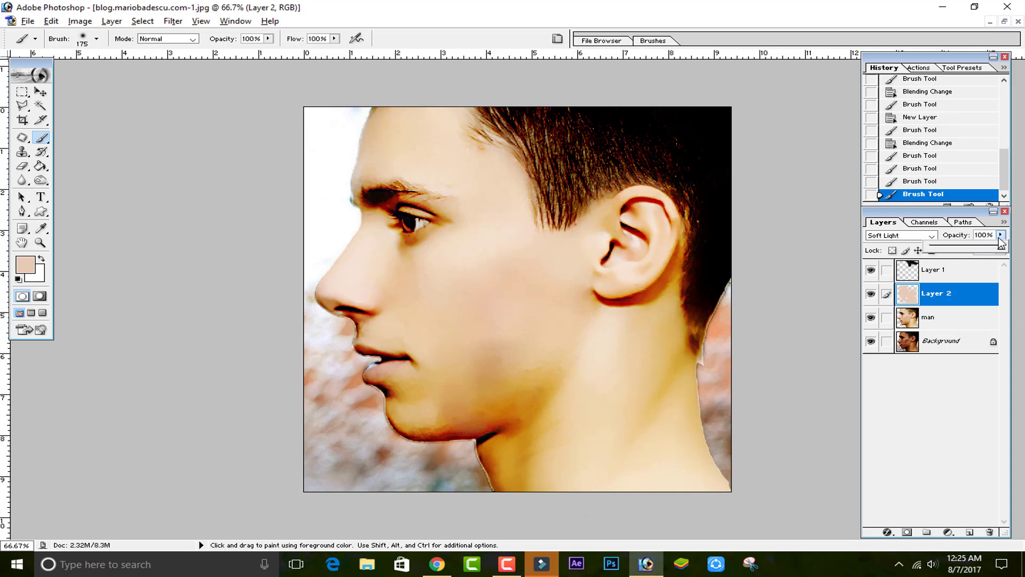
click(24, 264)
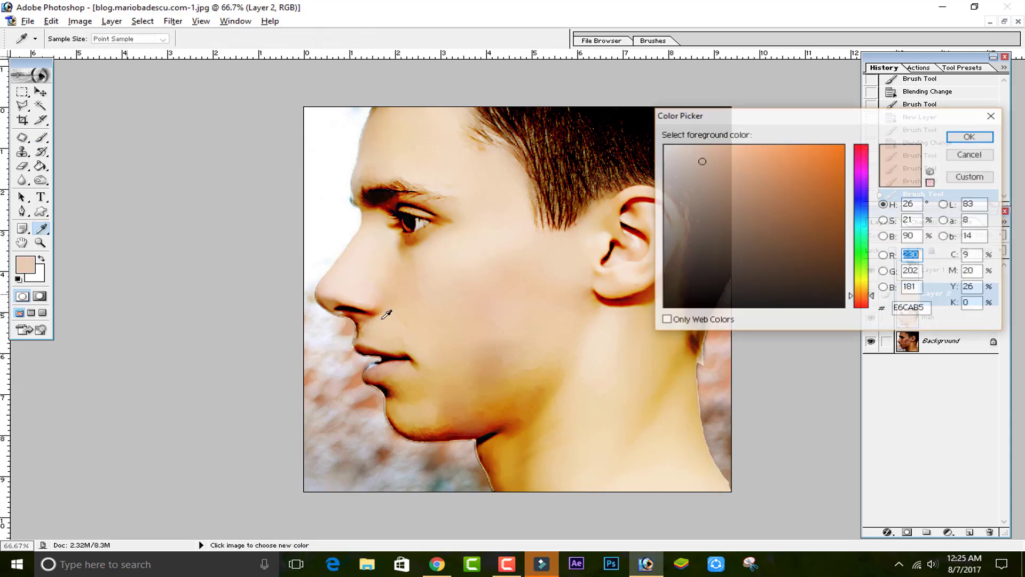
click(970, 137)
click(1001, 235)
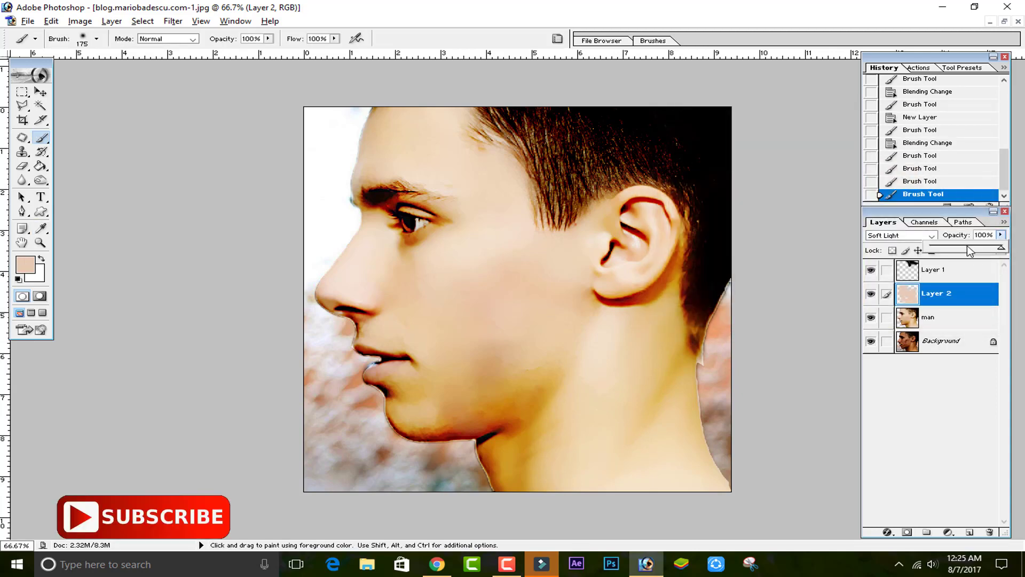
drag(1002, 247, 969, 249)
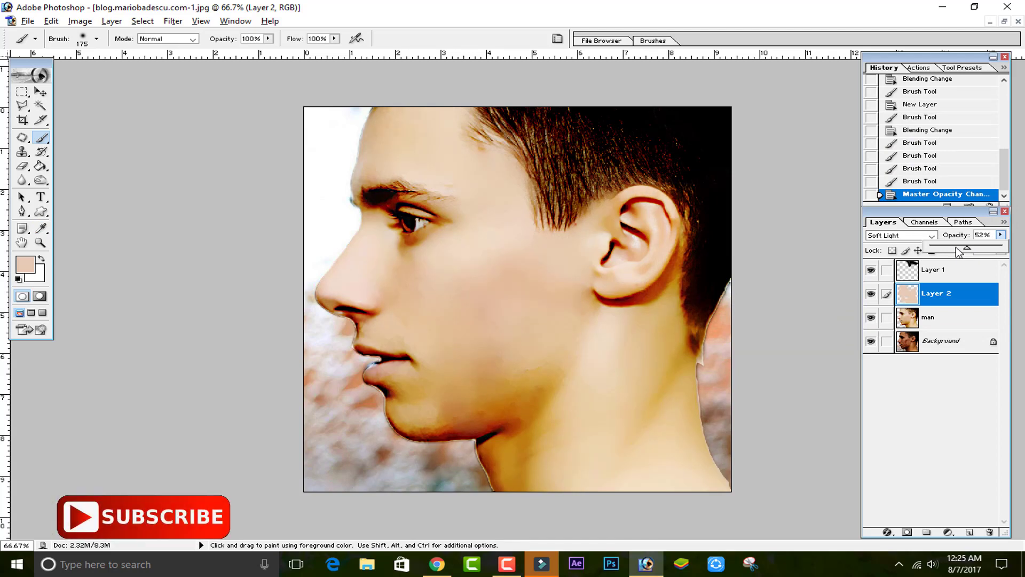